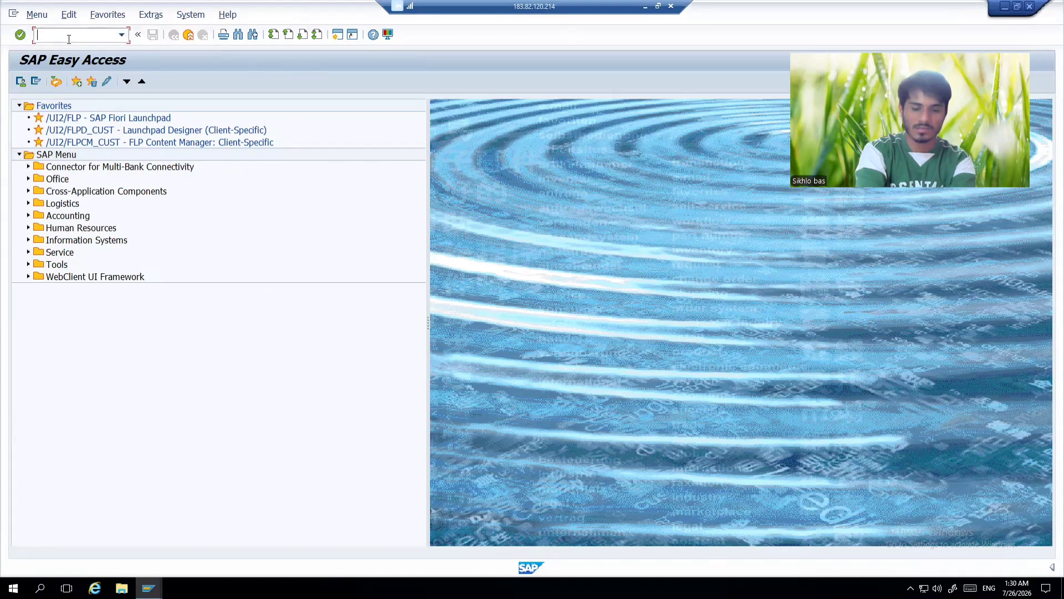
Run the spro transaction and open the SAP Reference IMG.
text(spro)
key(Return)
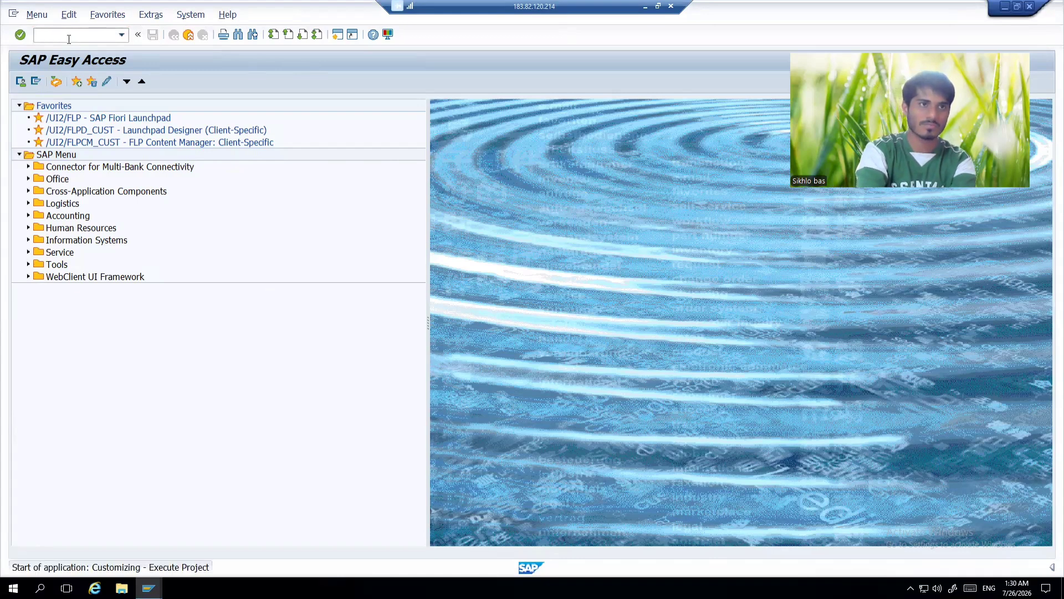
click(42, 85)
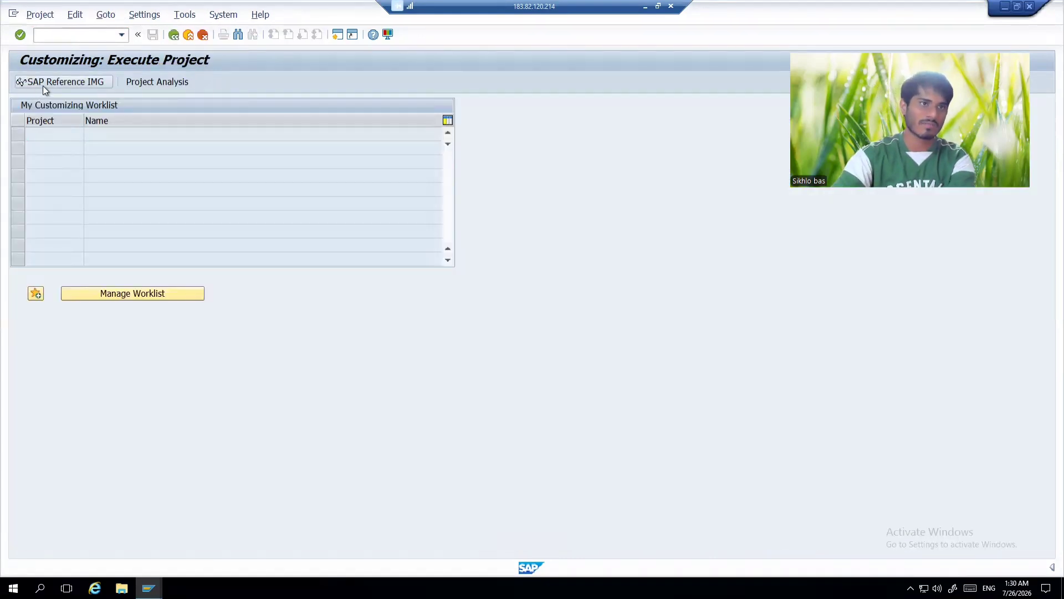
Expand Enterprise Structure, Definition and Financial Accounting in the implementation guide tree.
click(100, 179)
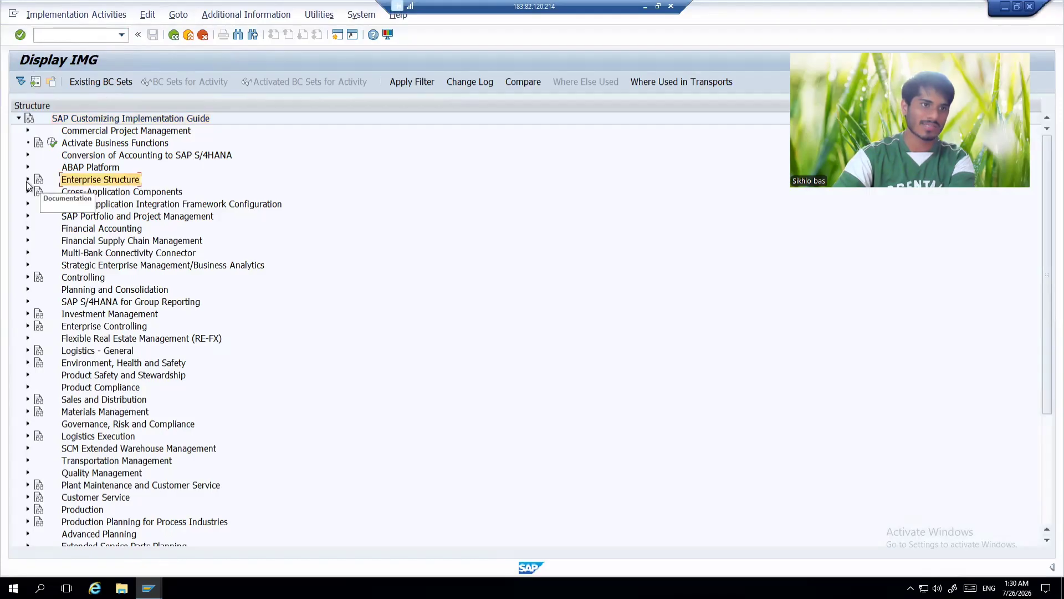
click(28, 179)
click(86, 192)
click(38, 192)
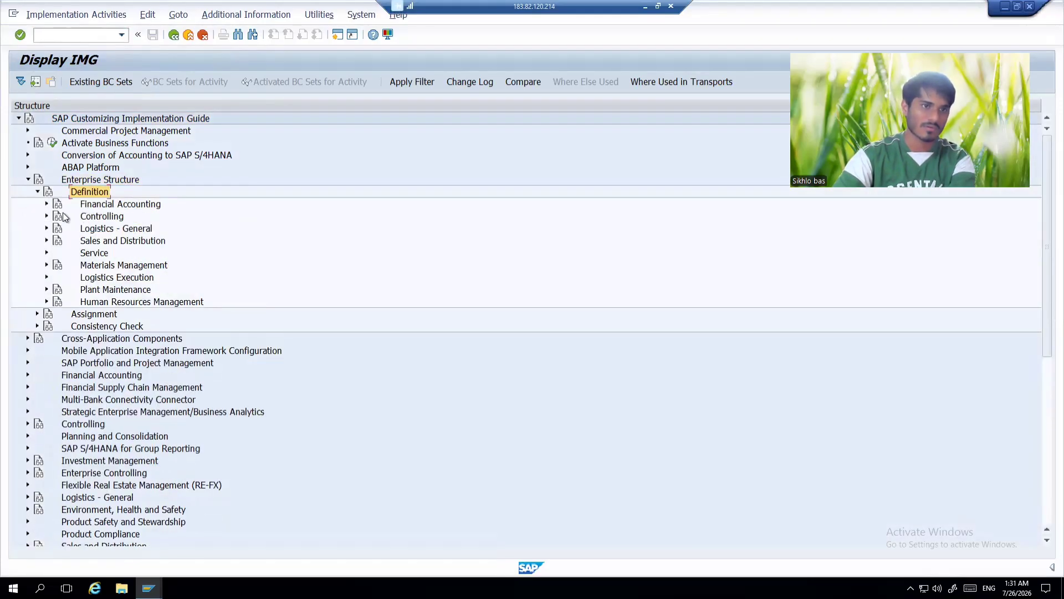
double_click(100, 204)
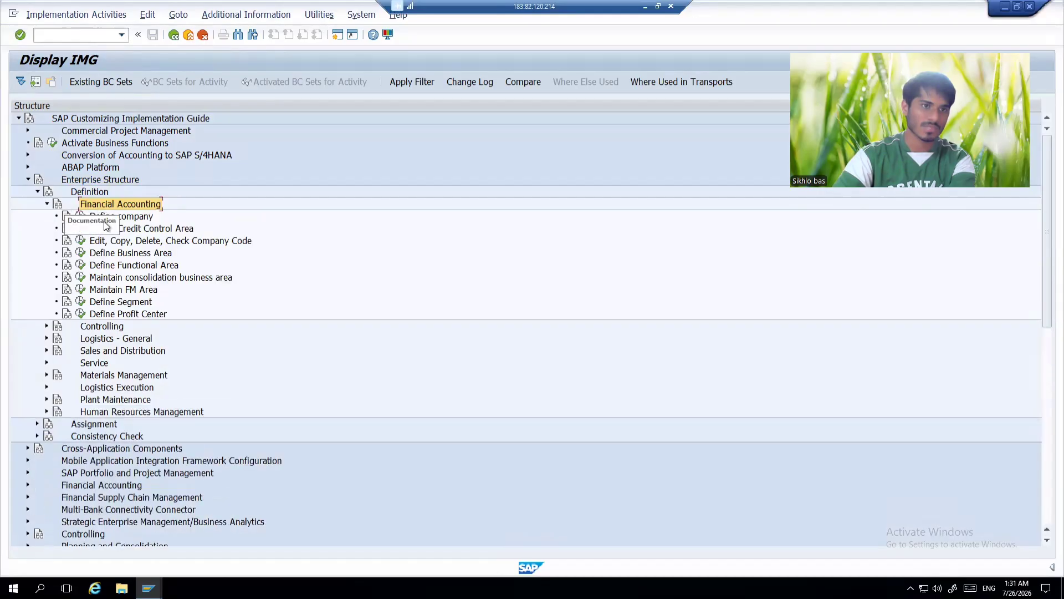
Read the documentation of the Define company activity, close it and execute the activity.
click(113, 219)
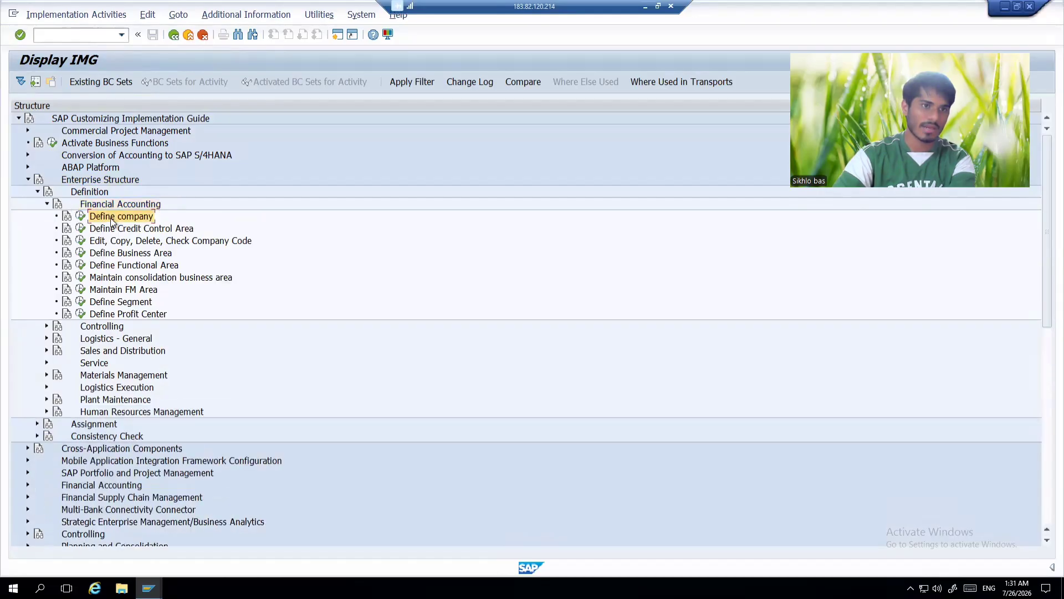
click(65, 219)
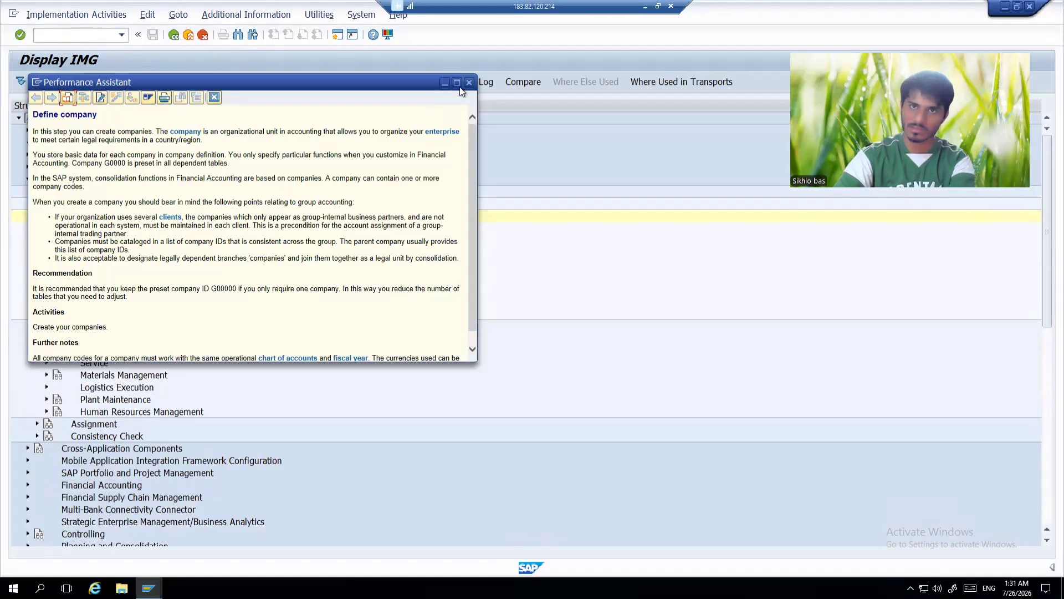
click(469, 82)
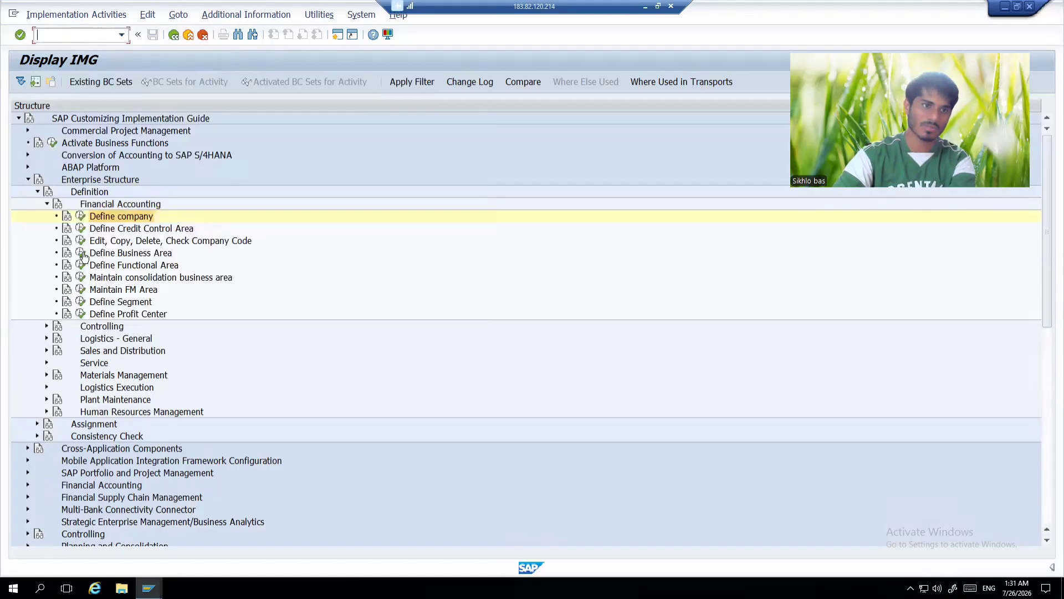
click(79, 216)
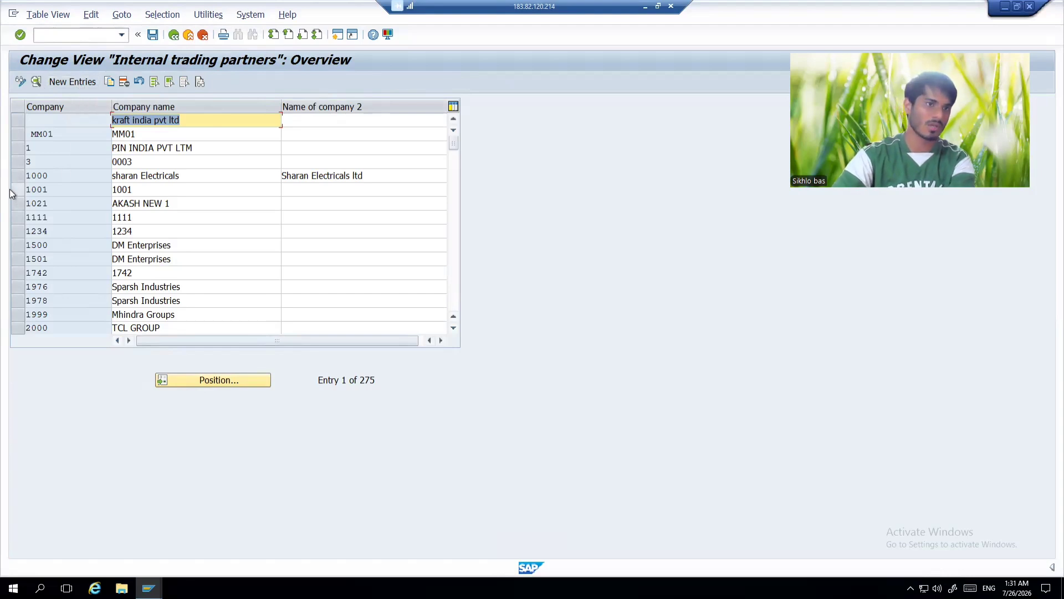
Examine the details of company 1000, sharan Electricals, and return to the company overview.
click(17, 175)
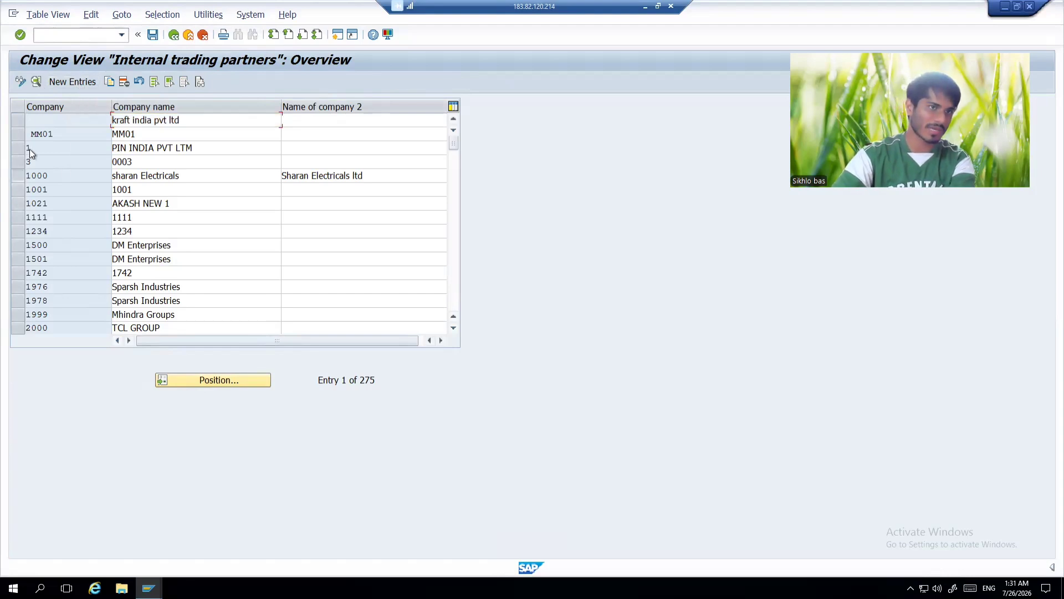
click(36, 82)
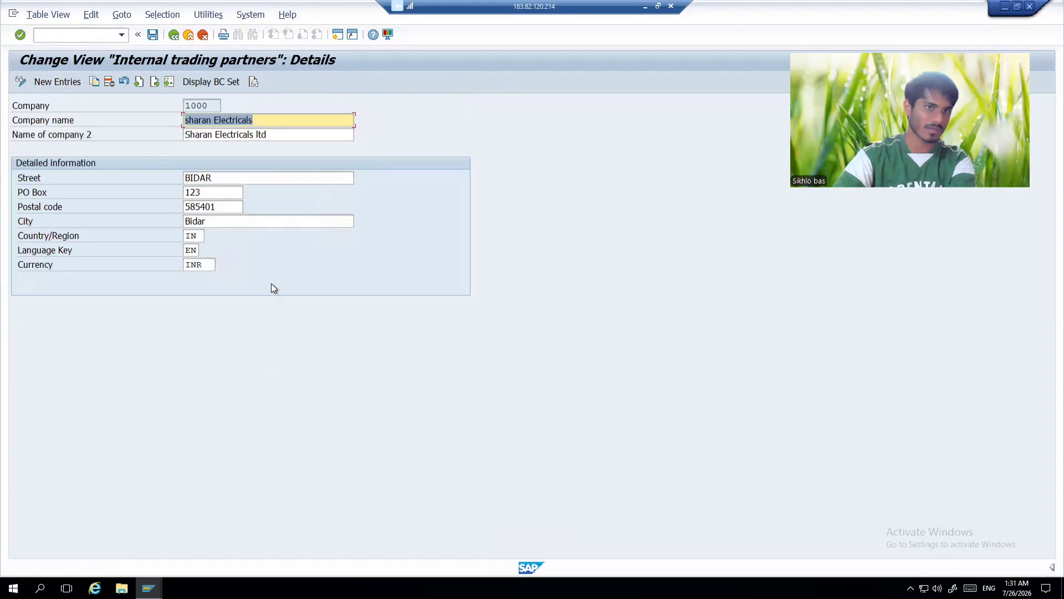
click(173, 35)
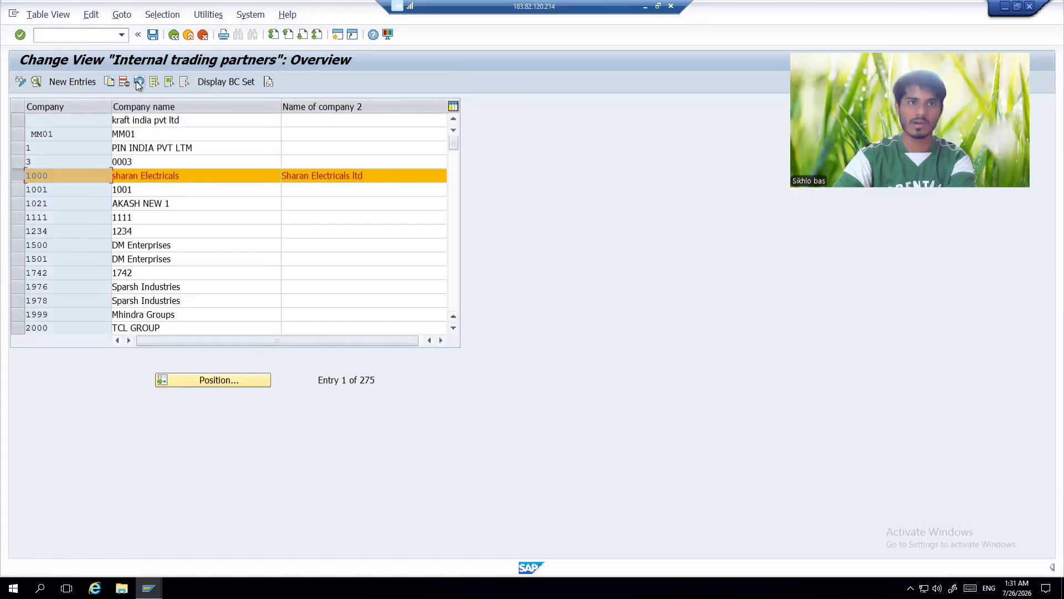
Try the selection functions on the company list: select all entries, mark a block end and deselect everything.
click(155, 83)
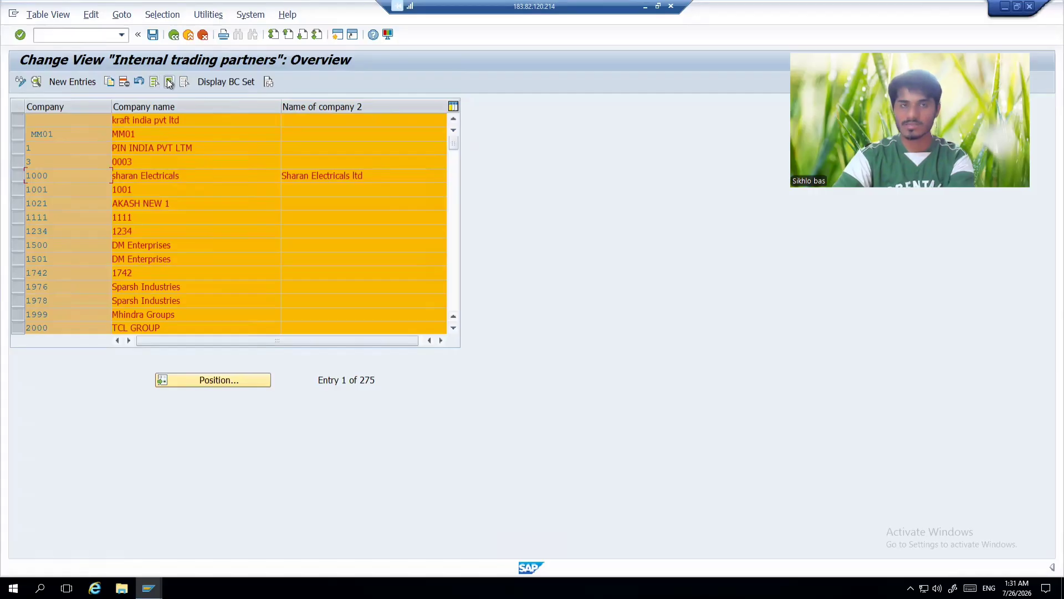
click(170, 82)
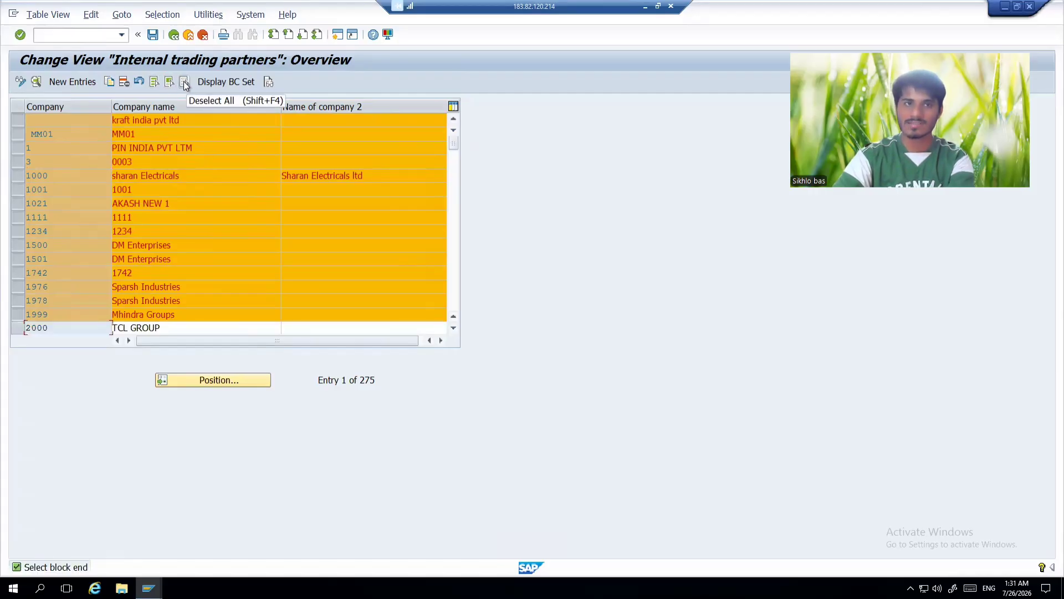
click(185, 83)
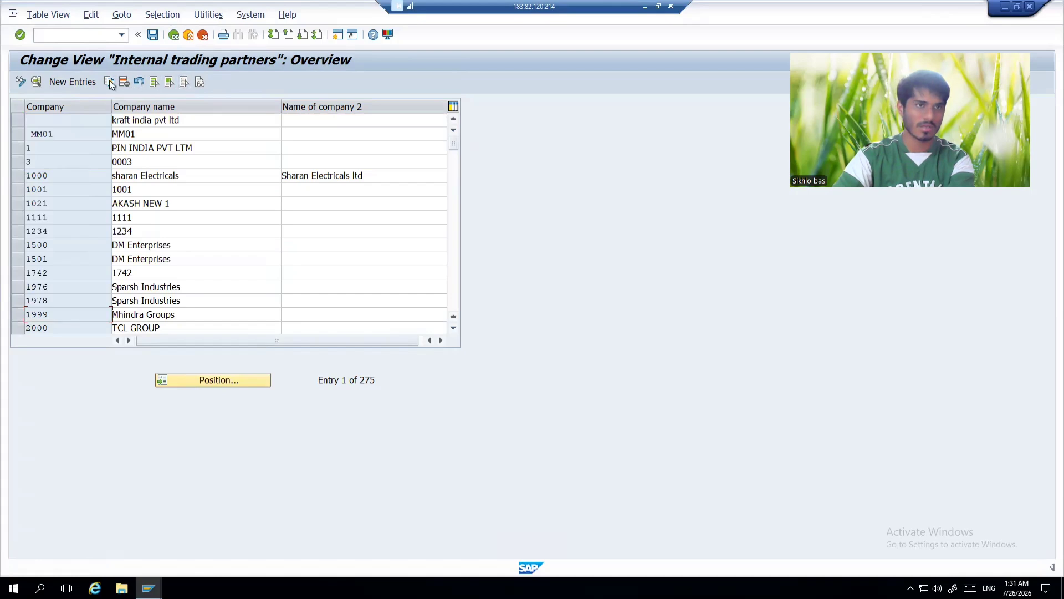
Open a blank new entry for an internal trading partner company.
click(75, 81)
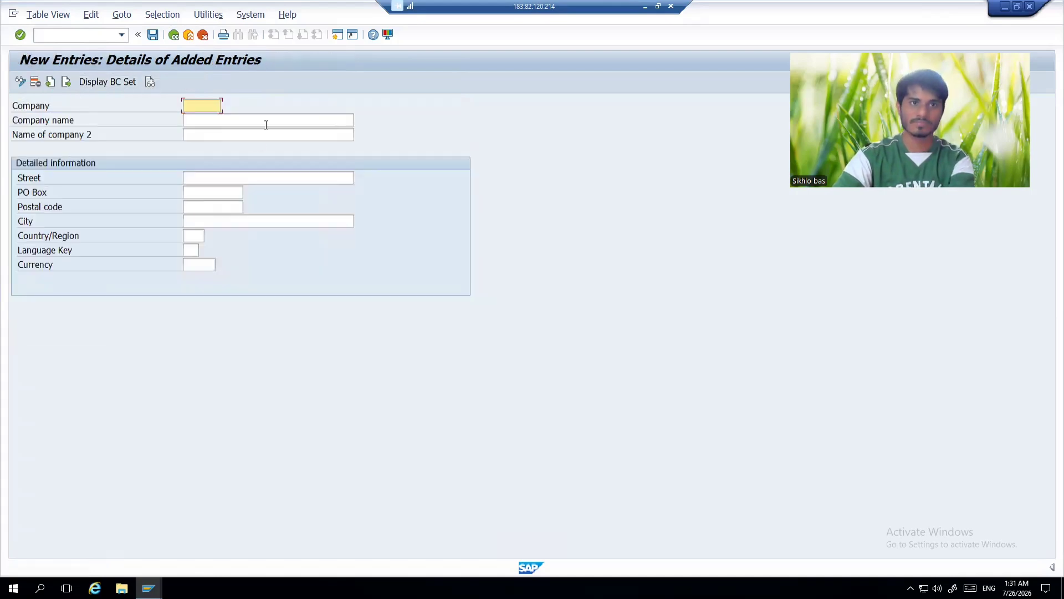
Switch from the remote SAP session to the SAP MM workbook in Excel and enter sk1234 in cell C2 for Define Company.
click(645, 7)
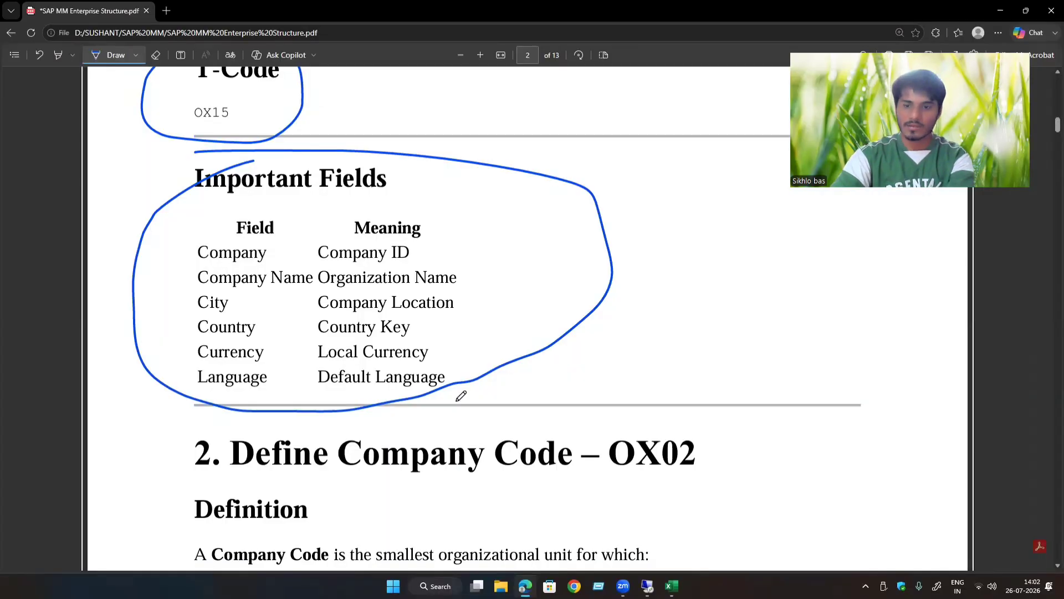
mouse_move(671, 586)
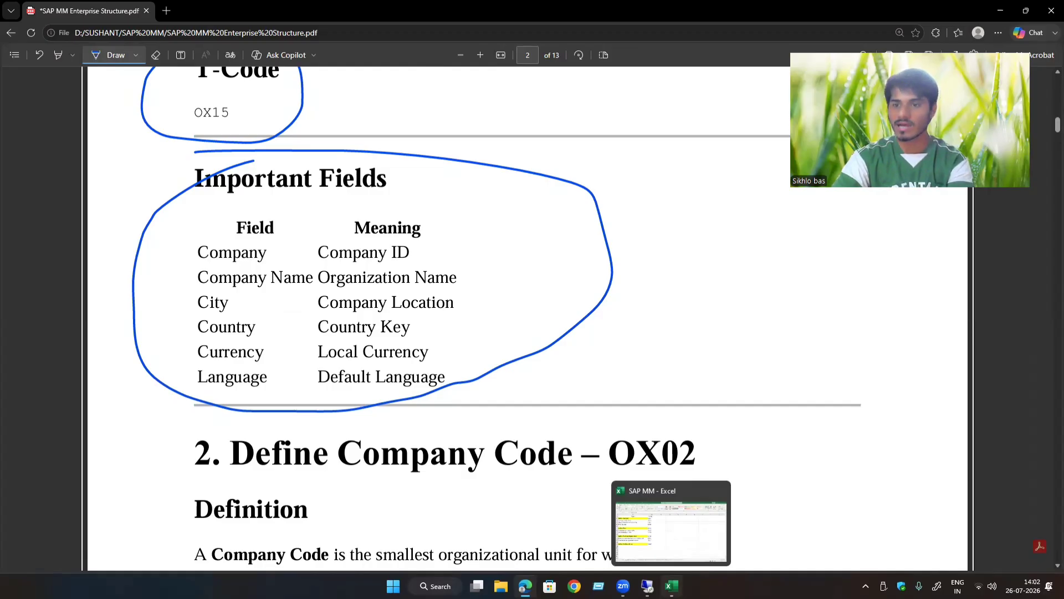
click(671, 586)
drag(171, 159, 424, 159)
click(424, 160)
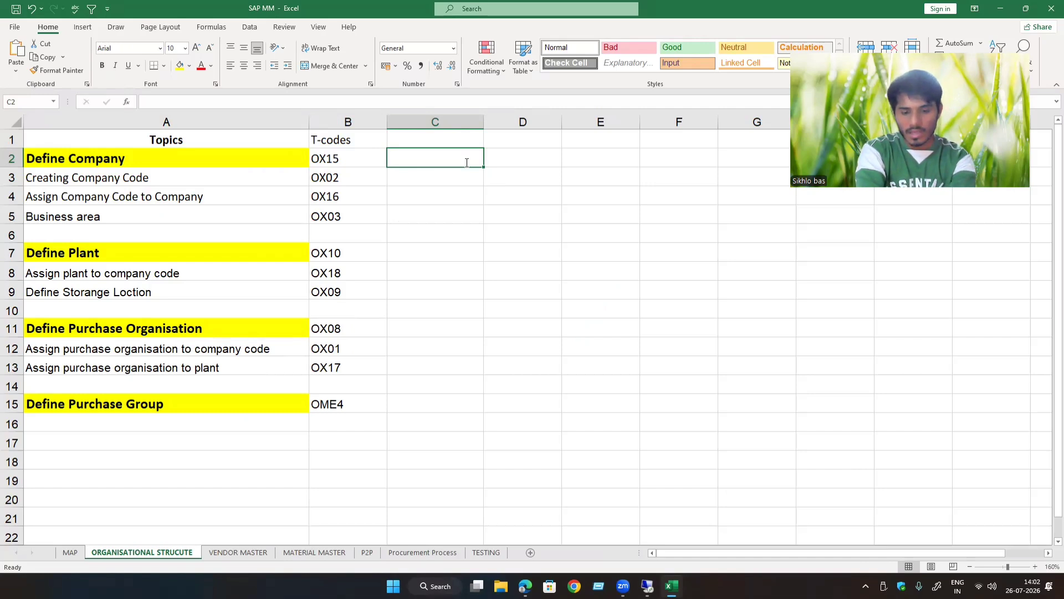
text(sk1)
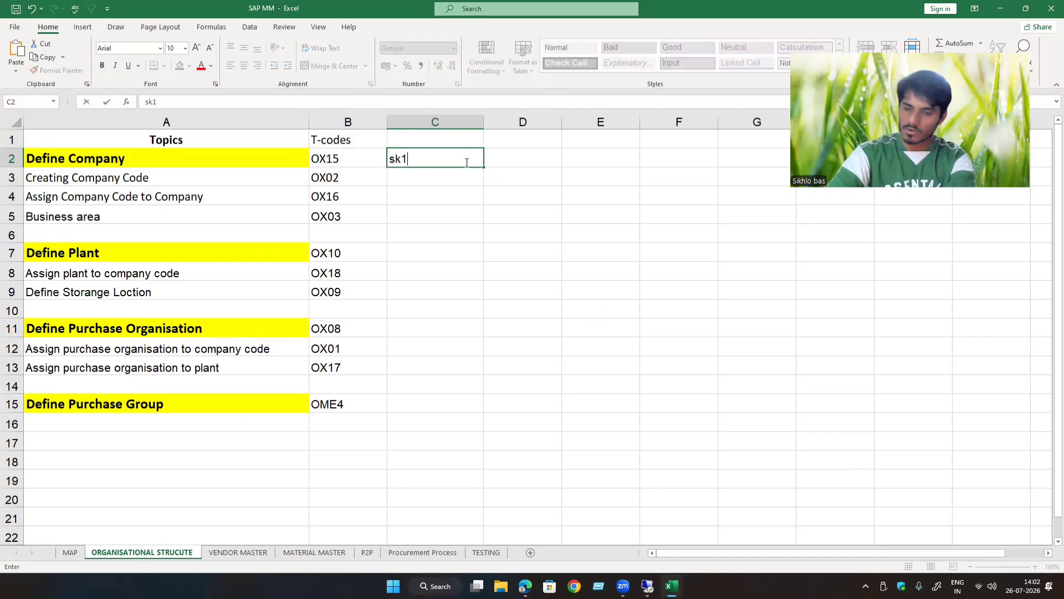
text(234)
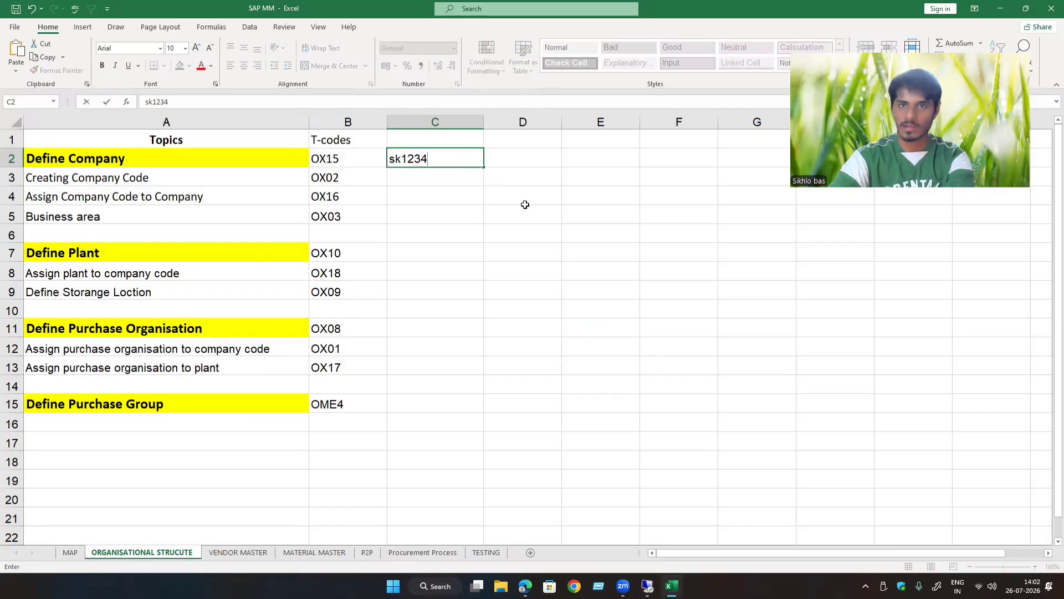
click(445, 197)
Enter the company name "sikhlo bas group" in cell D2.
click(507, 165)
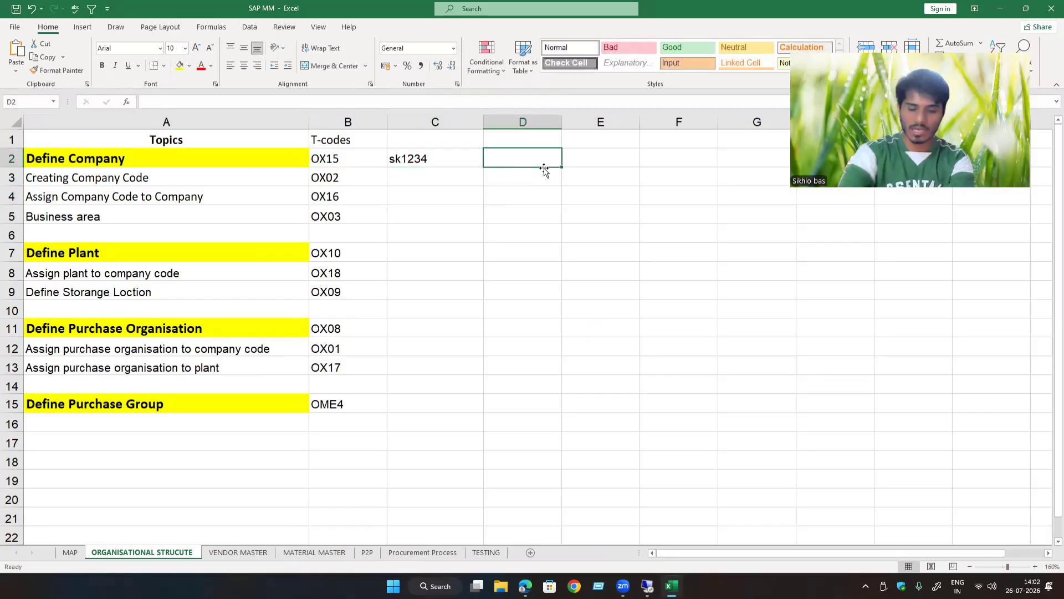
text(sikhlo bas)
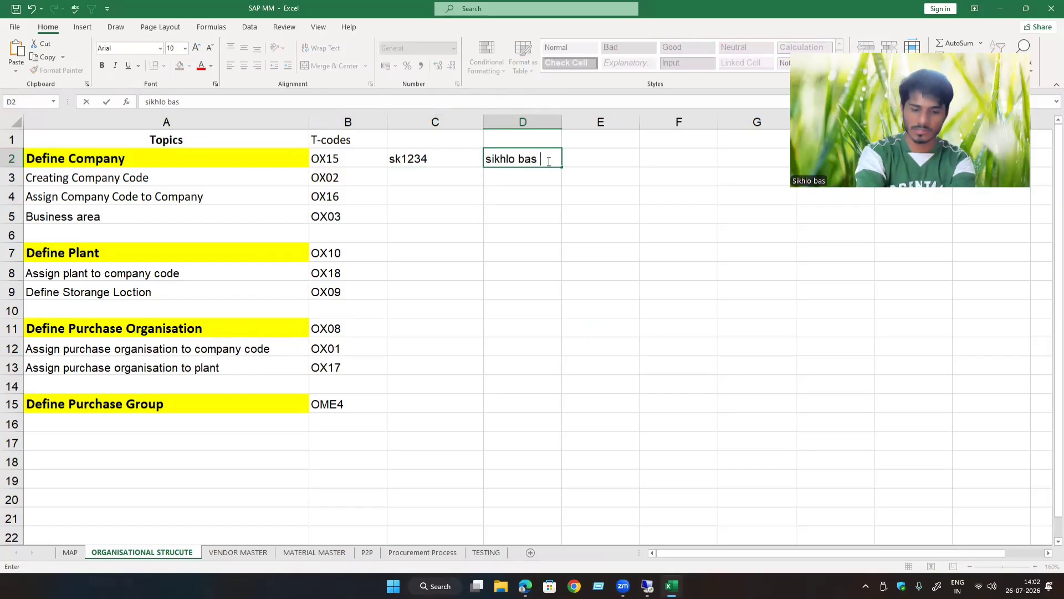
text( group)
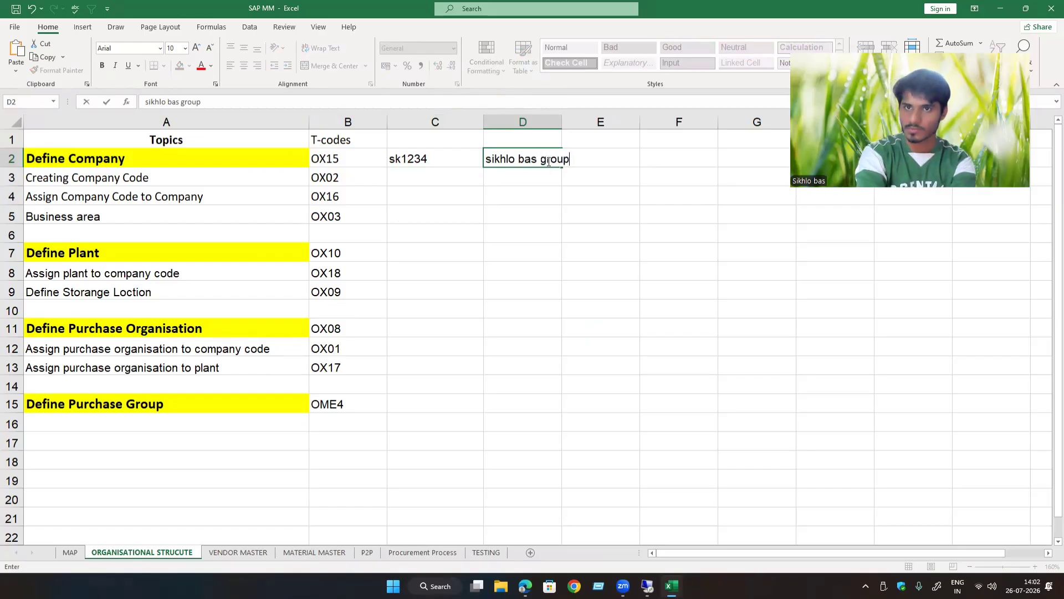
click(515, 195)
Try filling the Creating Company Code row with sikh in C3 and a name beginning "Sikhlo bas" in D3.
click(415, 178)
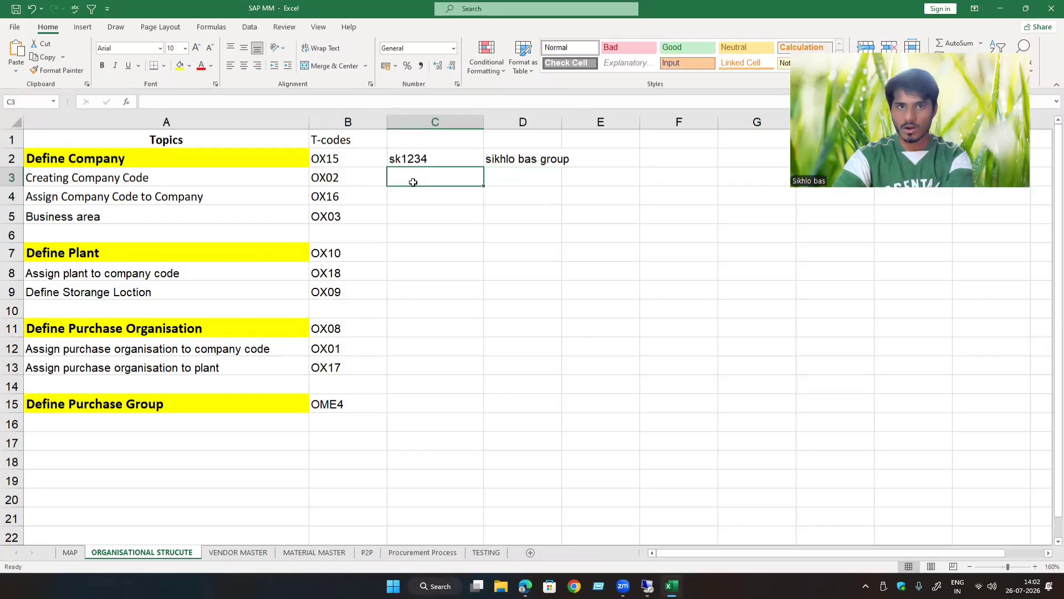
drag(258, 179, 425, 176)
click(425, 176)
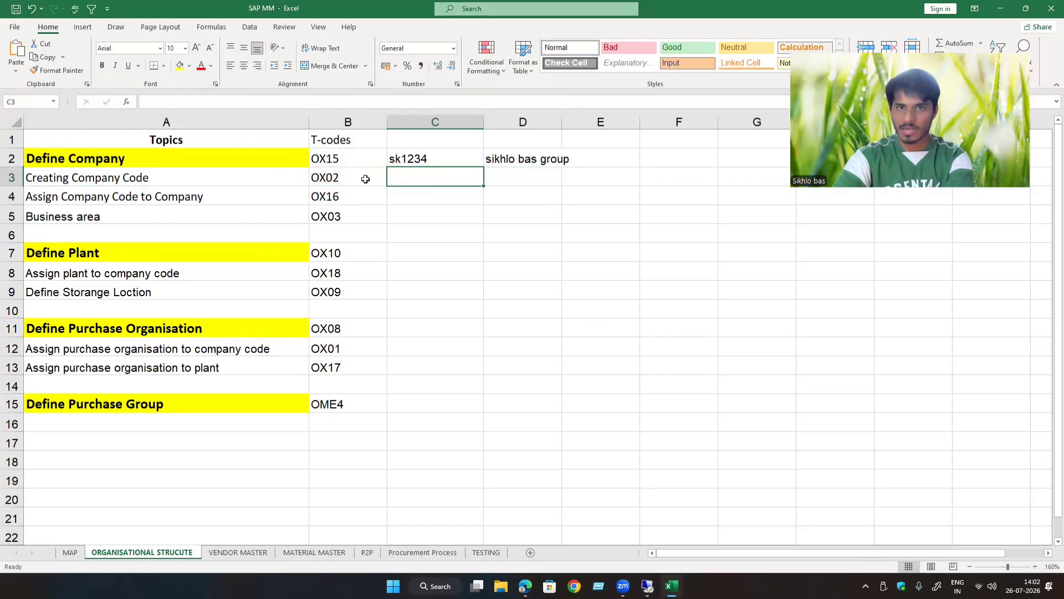
drag(256, 177, 423, 176)
click(420, 176)
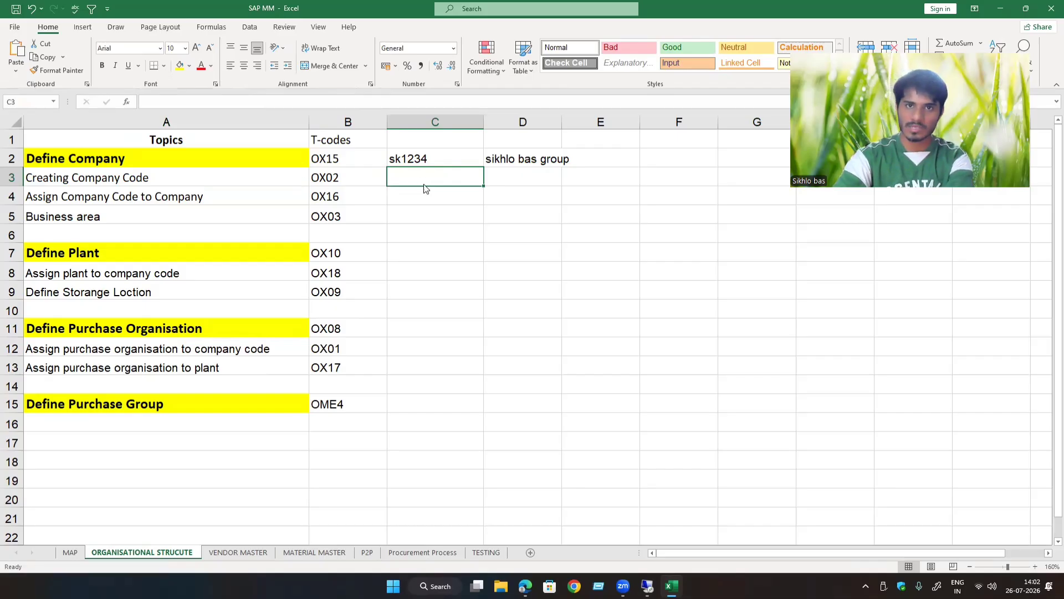
text(sik)
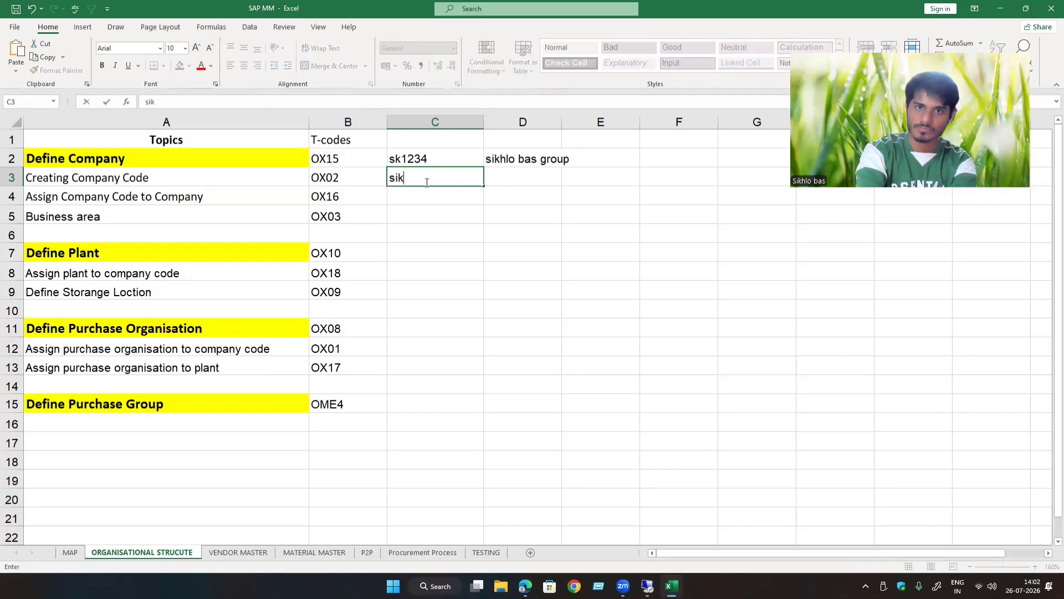
text(h)
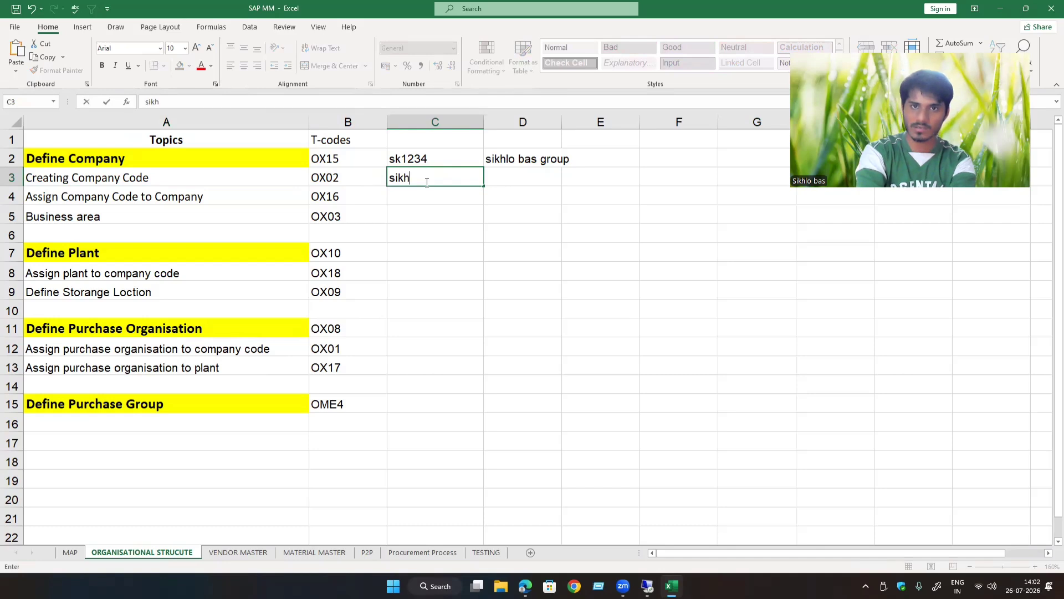
click(534, 178)
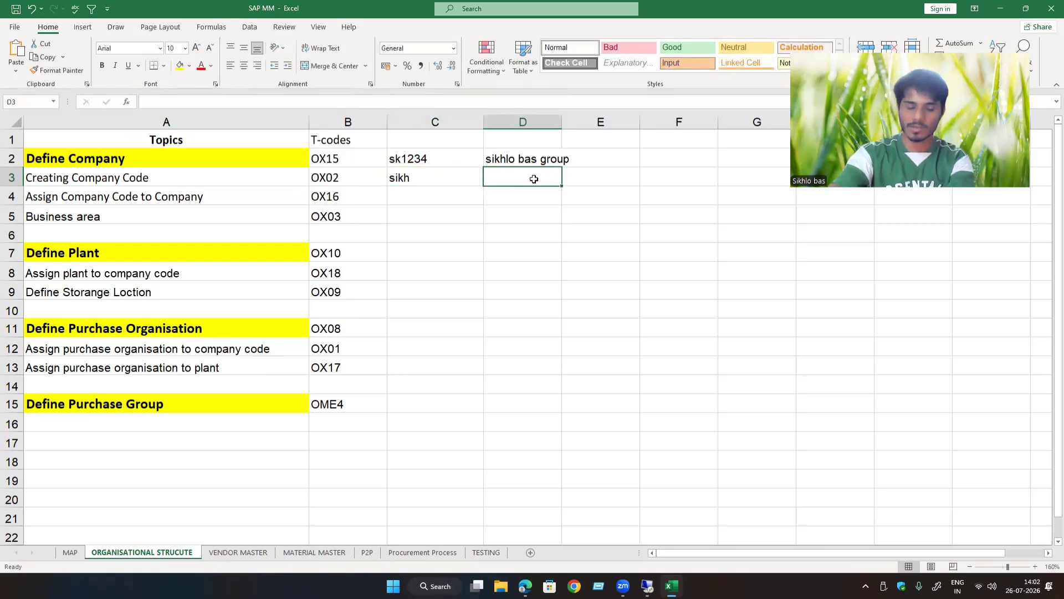
text(Sikhlo )
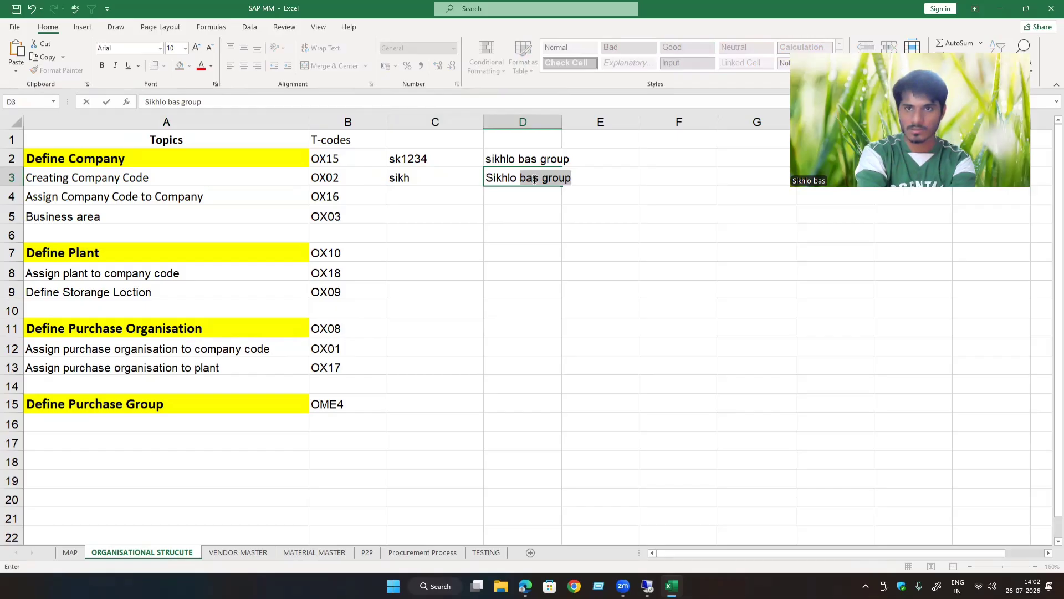
text(bas)
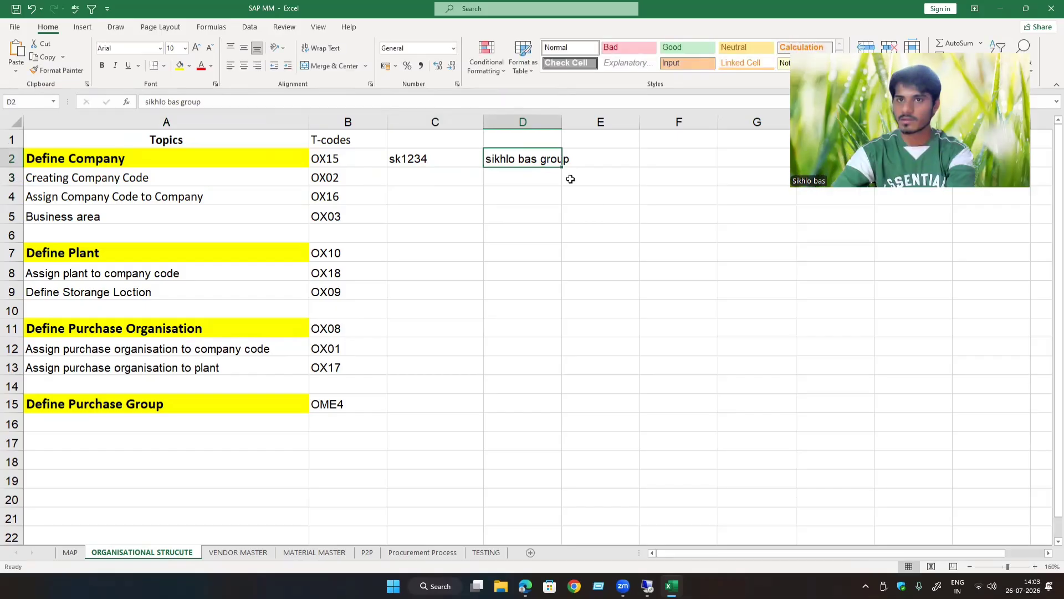
Enter the company code sikh in cell C3 for Creating Company Code.
click(451, 163)
click(433, 178)
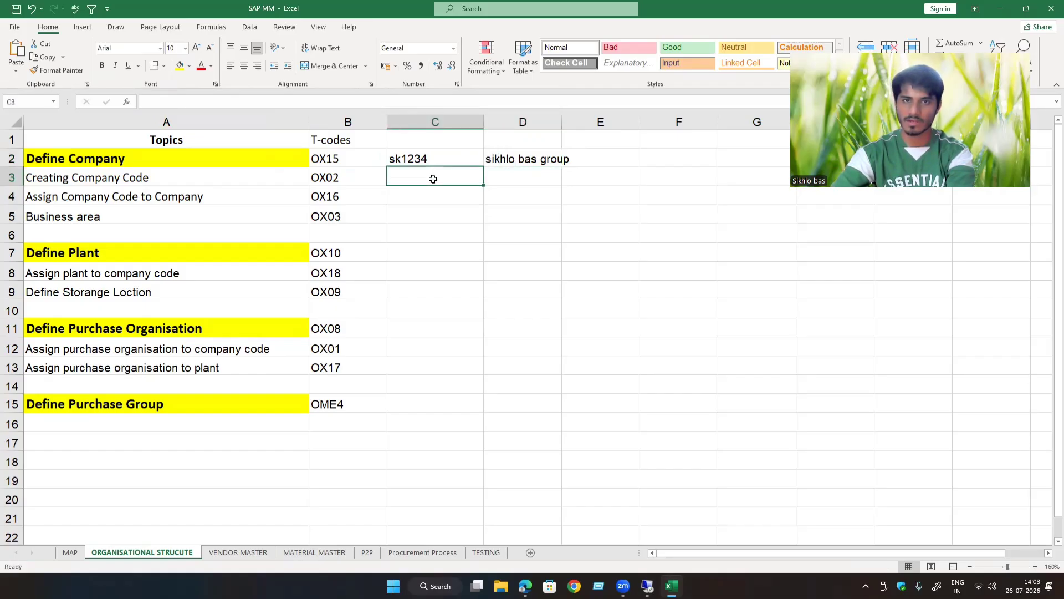
drag(254, 182, 434, 178)
click(433, 178)
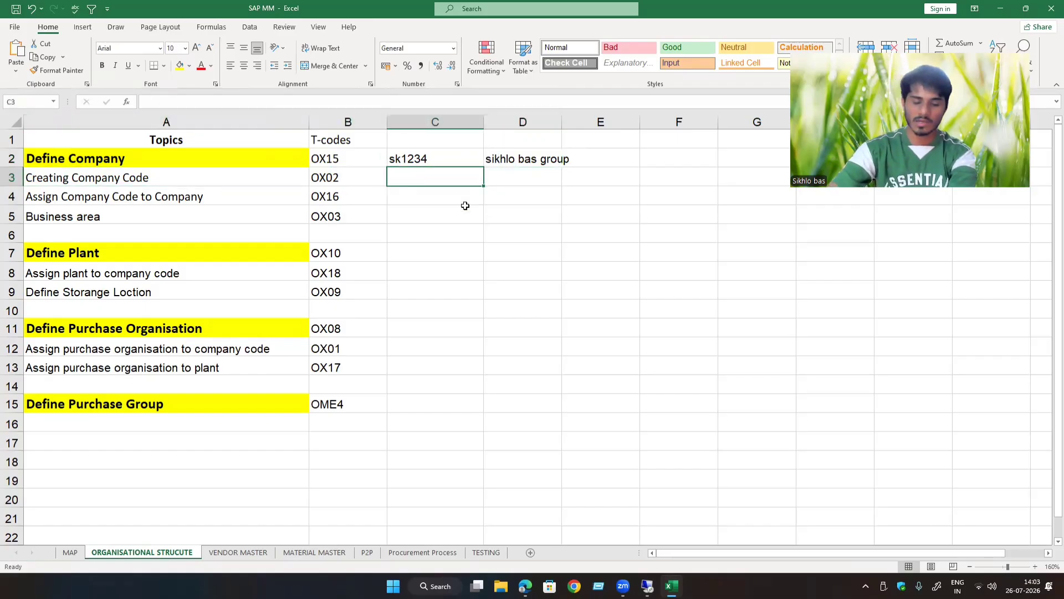
text(sikh)
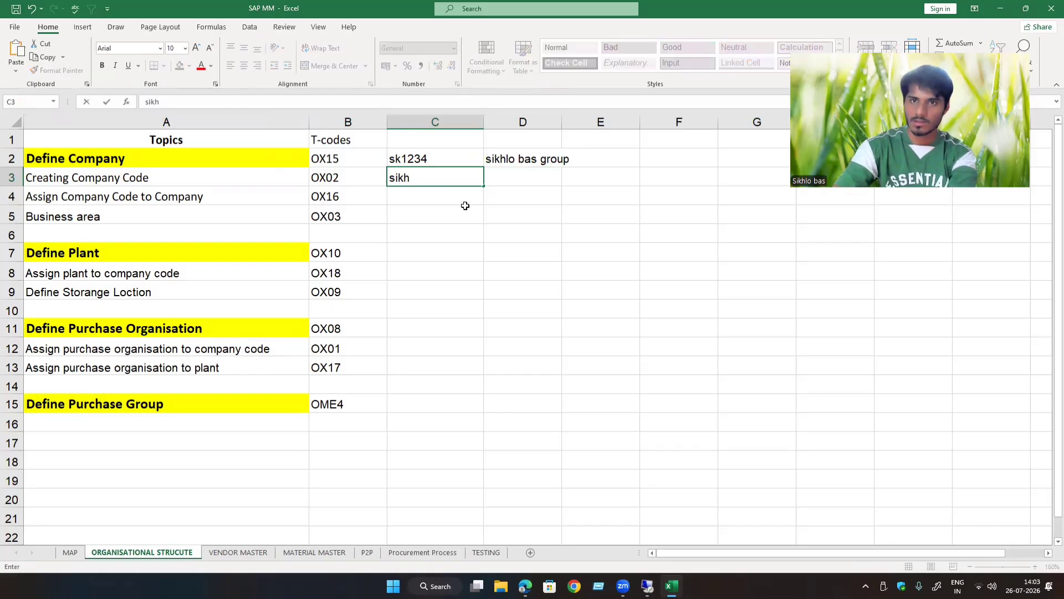
key(Tab)
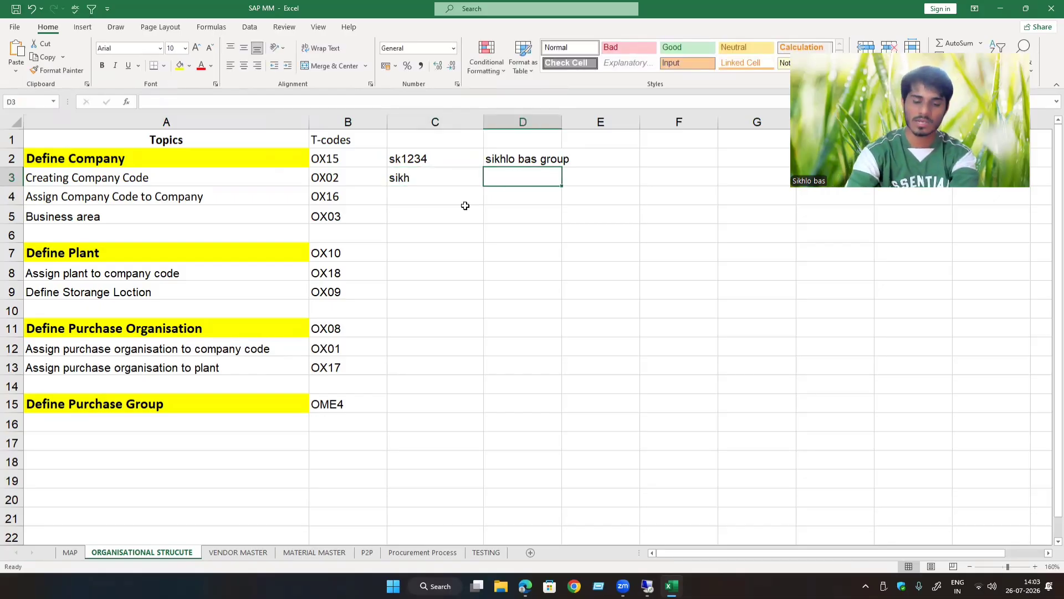
Enter the company code name "sikhlo bas private limited" in cell D3 and highlight the Define Company and Creating Company Code rows.
text(sikhlo bas )
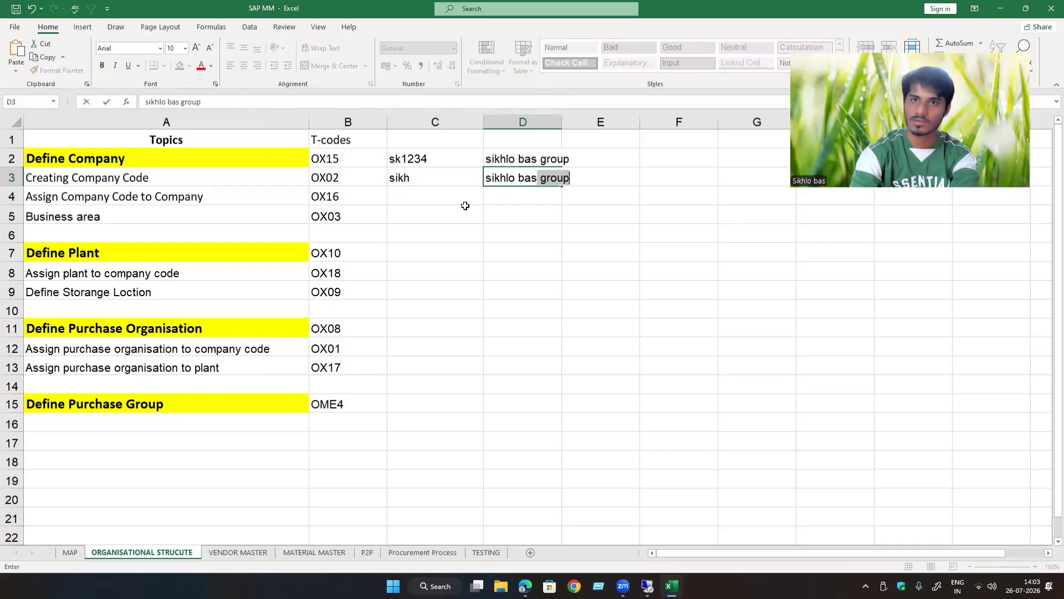
text(privat)
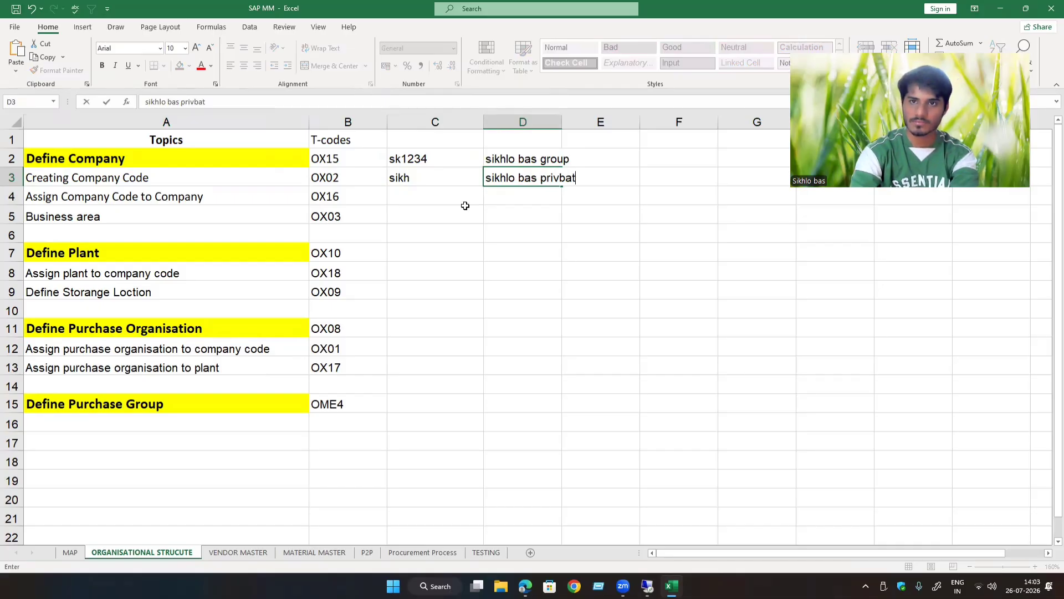
key(BackSpace)
key(BackSpace)
text(ate limited)
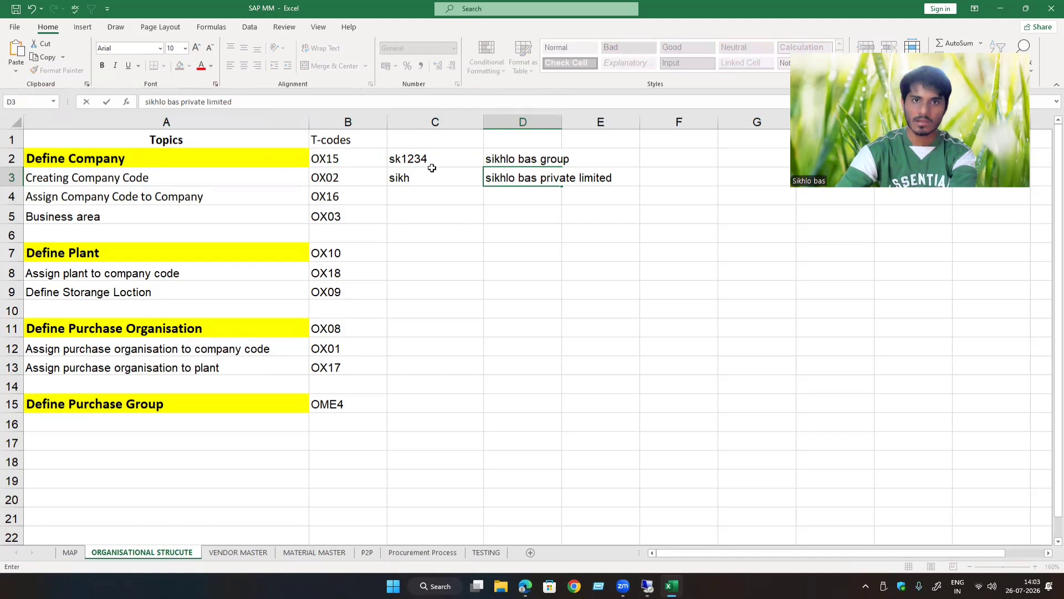
drag(416, 158, 579, 183)
drag(233, 159, 549, 159)
drag(244, 177, 517, 176)
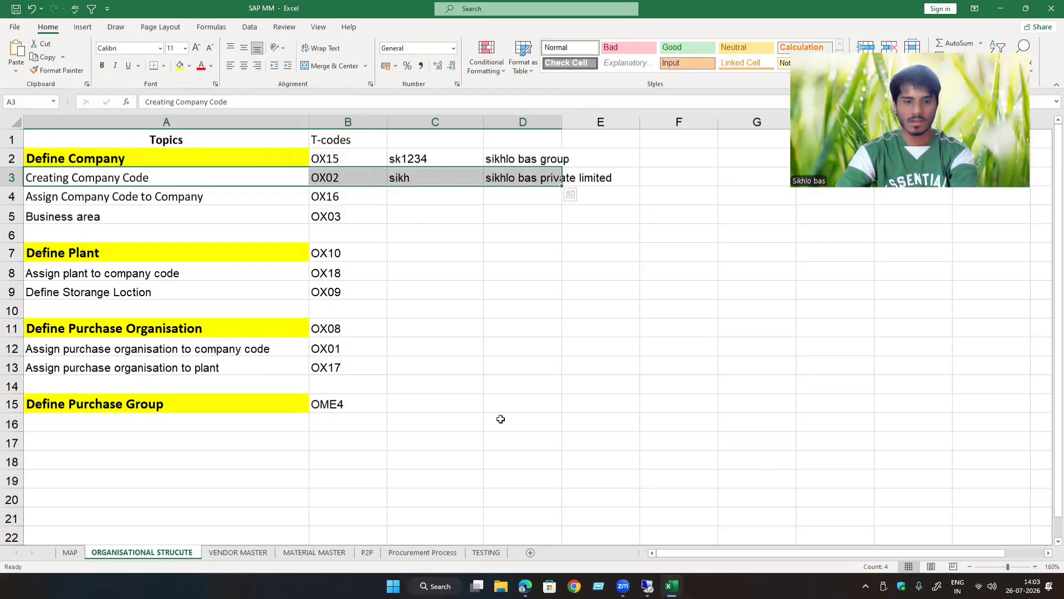
Switch to the remote SAP session and enter sk1234 as the Company of the new entry.
click(647, 586)
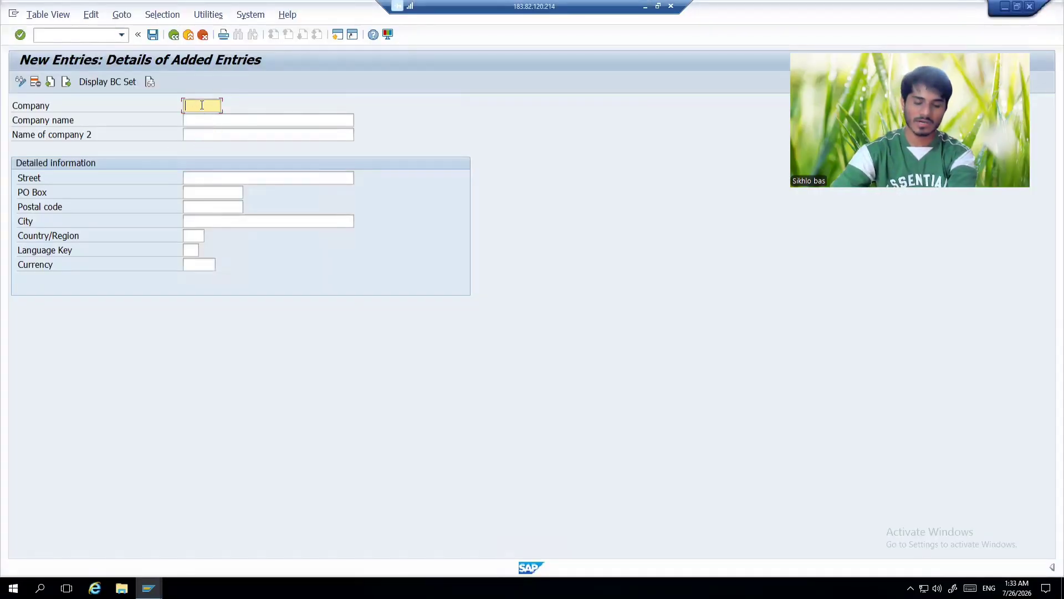
text(sk)
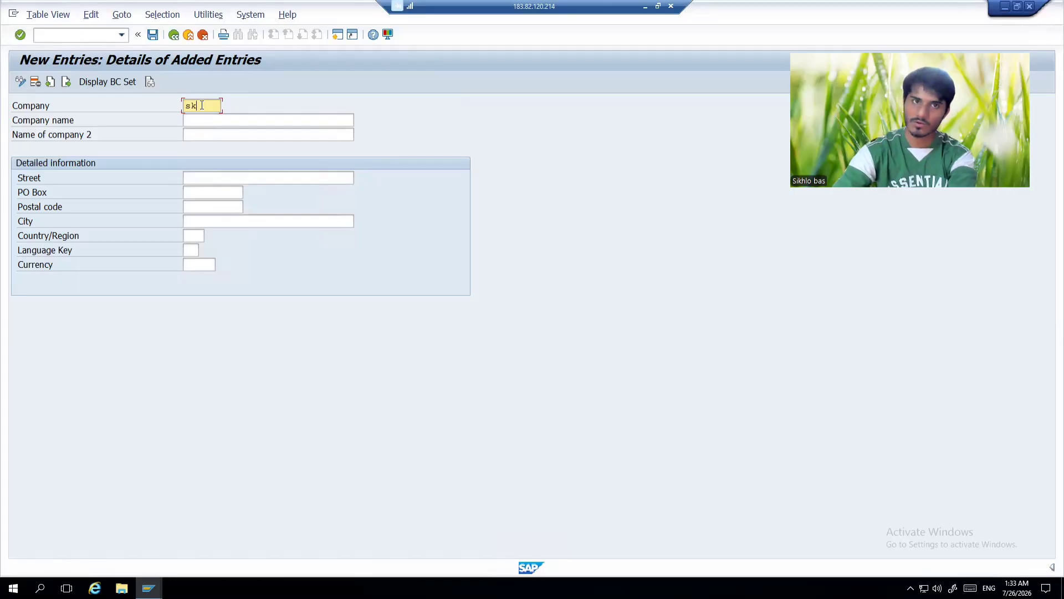
text(1234)
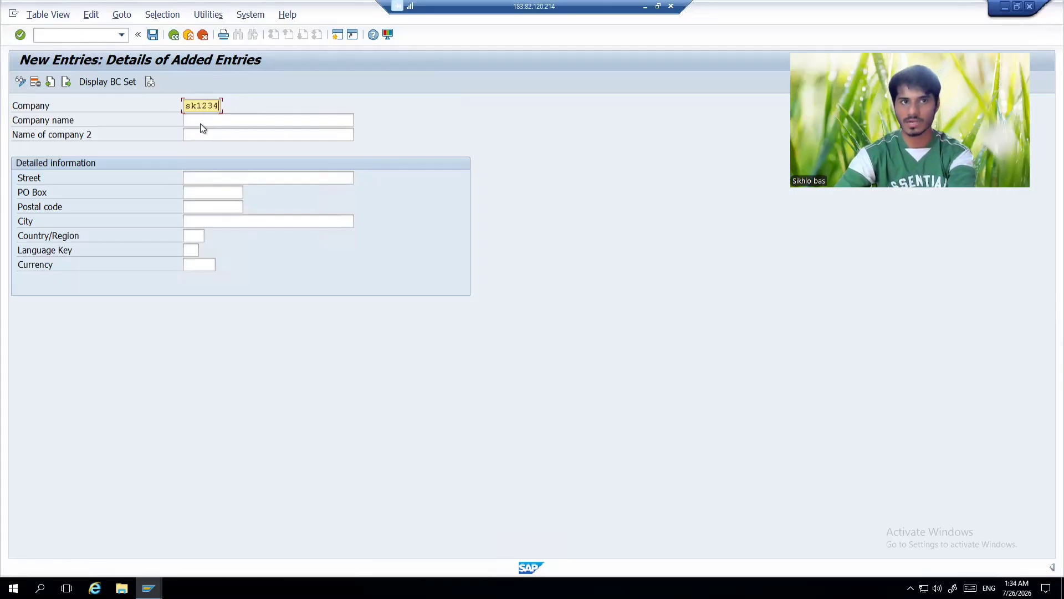
key(Tab)
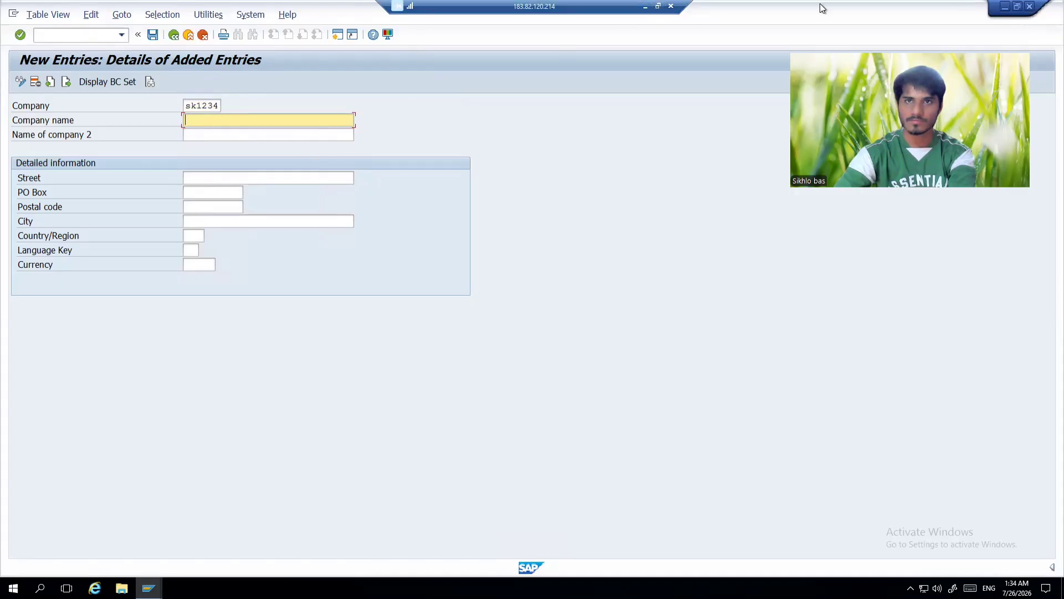
Switch to the Excel workbook, try to copy the company name in D2, and undo the accidental overwrite of that cell.
click(645, 7)
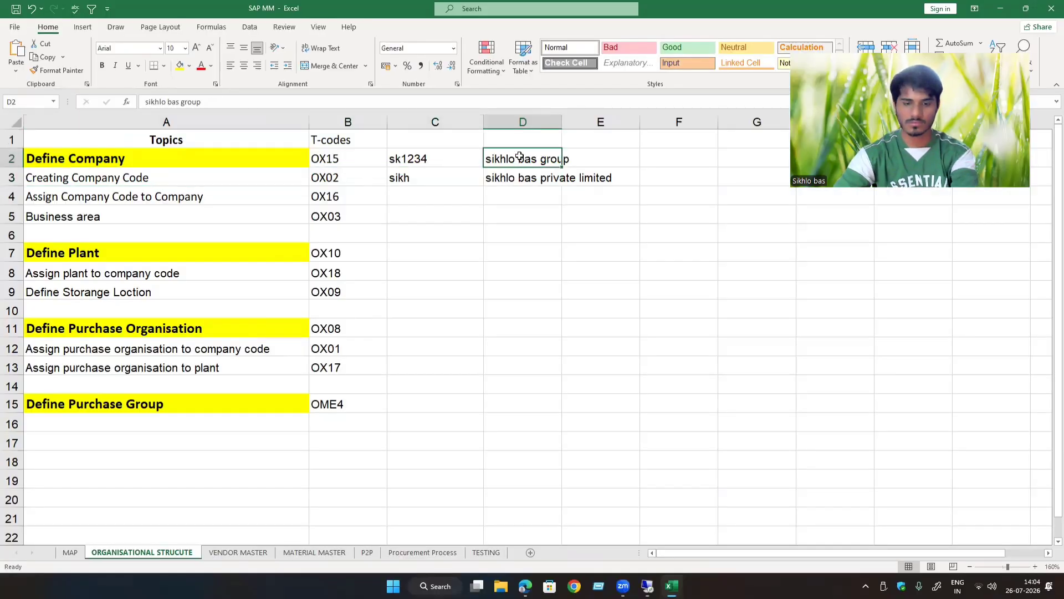
text(c)
key(alt+Tab)
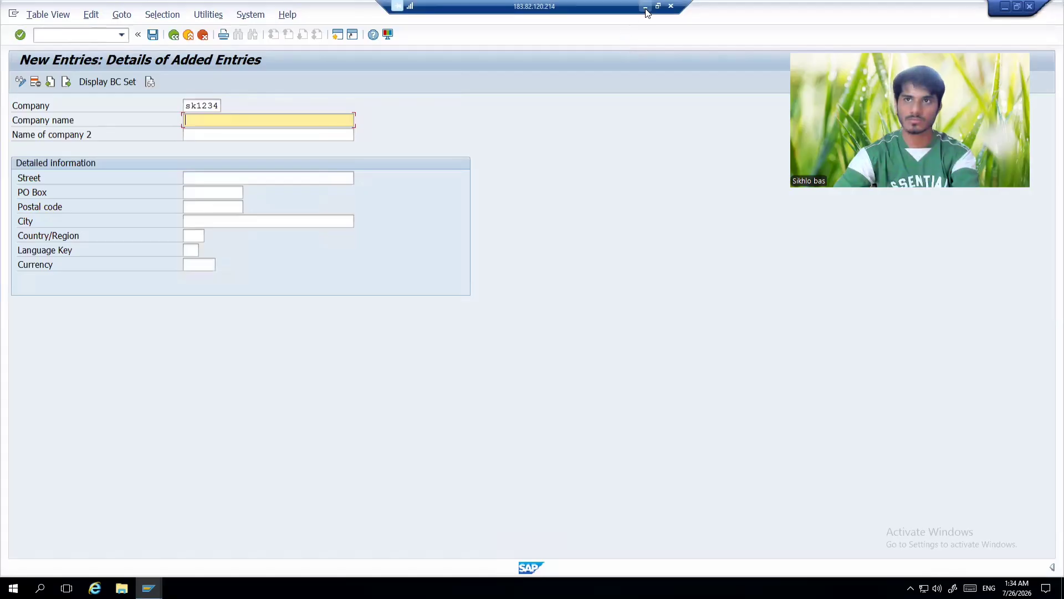
click(645, 9)
click(504, 213)
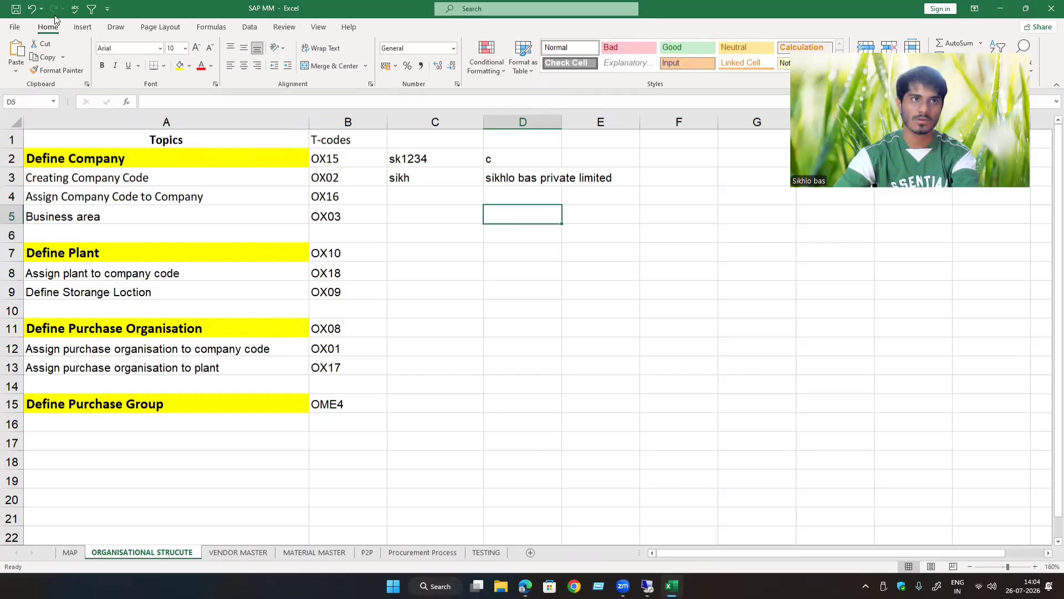
click(32, 8)
Copy the company name from D2 in Excel and try to paste it into SAP's Company name field.
right_click(499, 154)
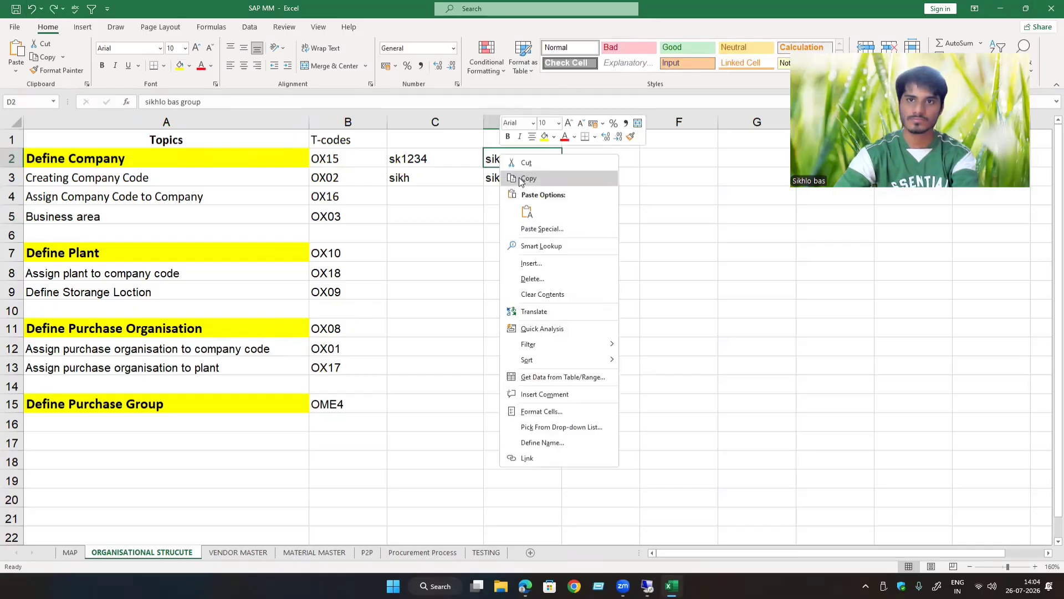
click(529, 178)
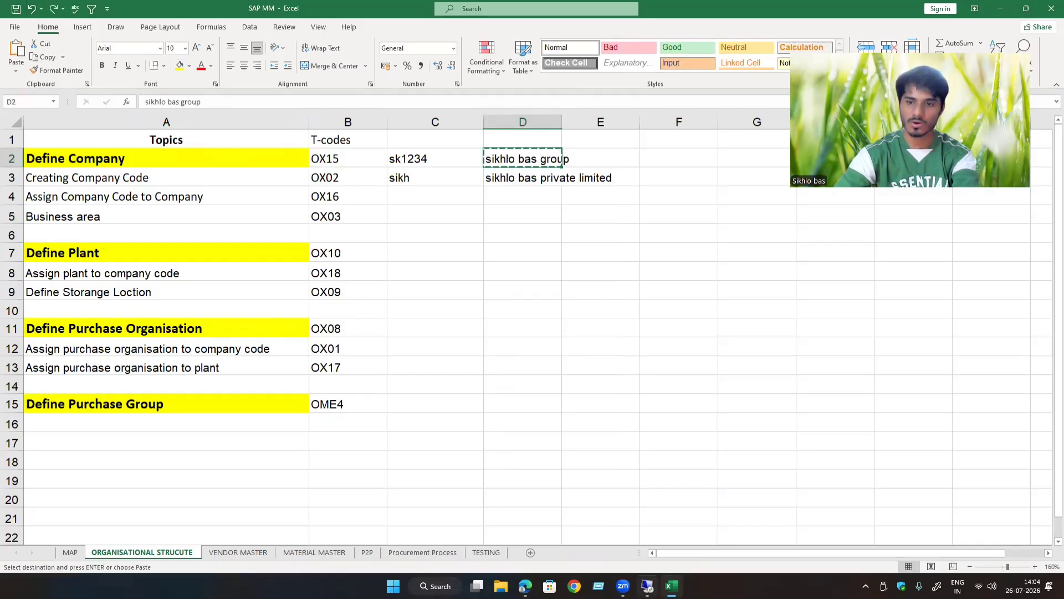
right_click(194, 118)
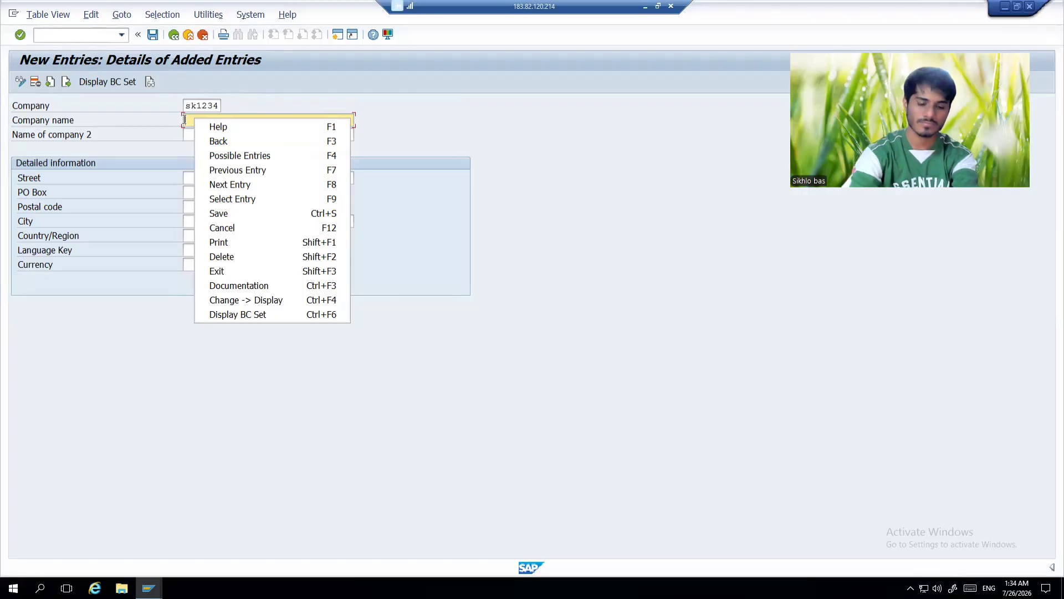
Enter "sikhlo bas group" as the Company name of the new entry.
click(185, 120)
text(sikh)
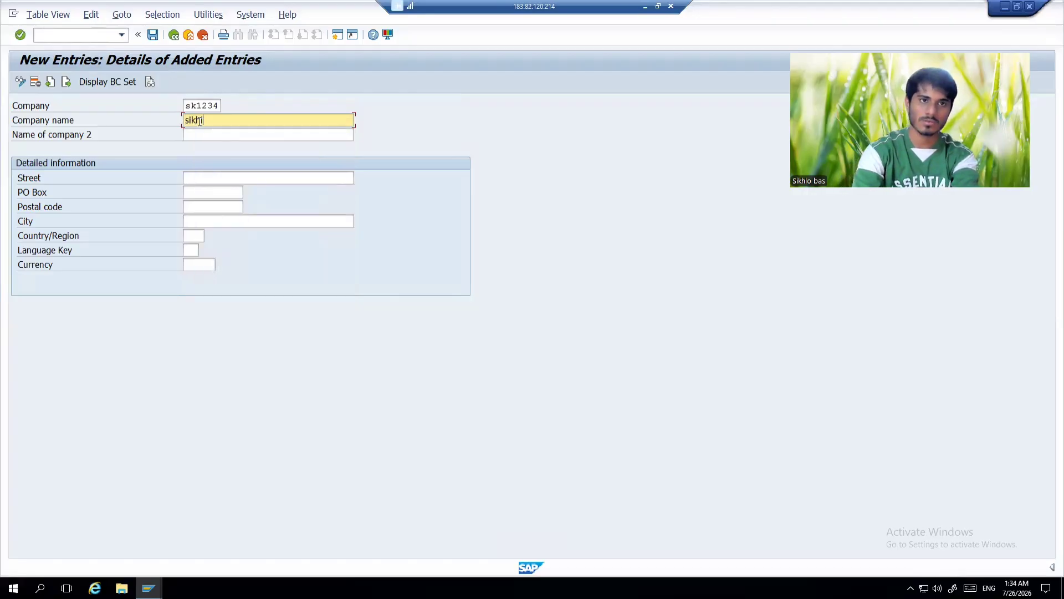
text(lo)
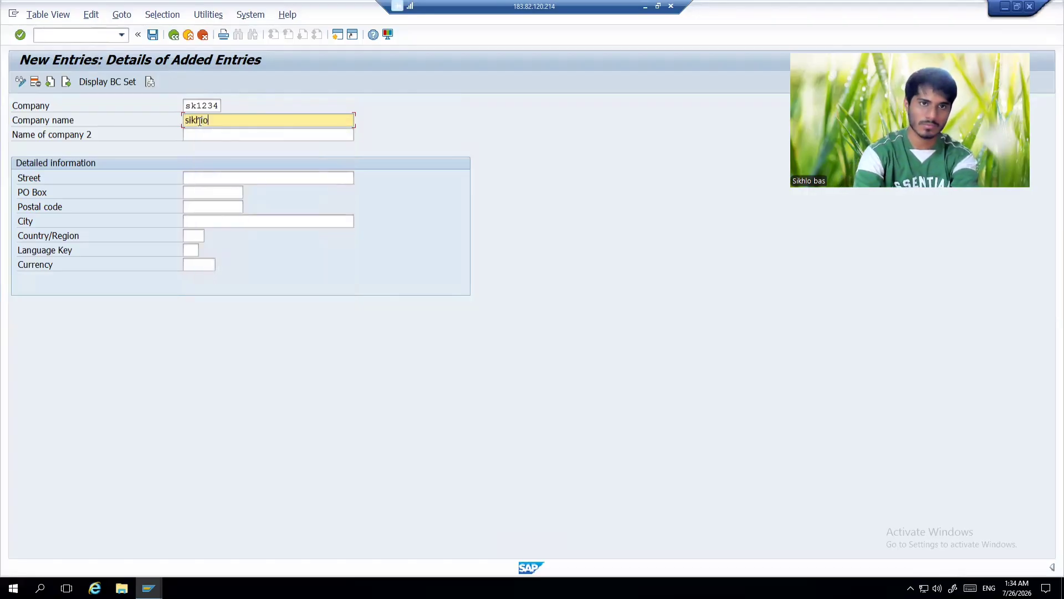
text( bas)
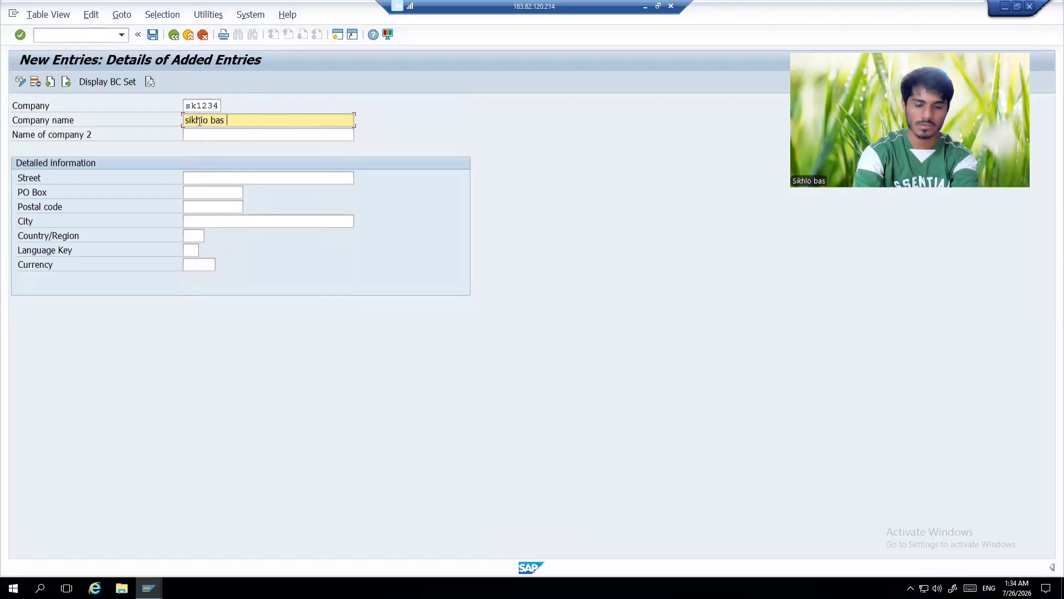
text( gr)
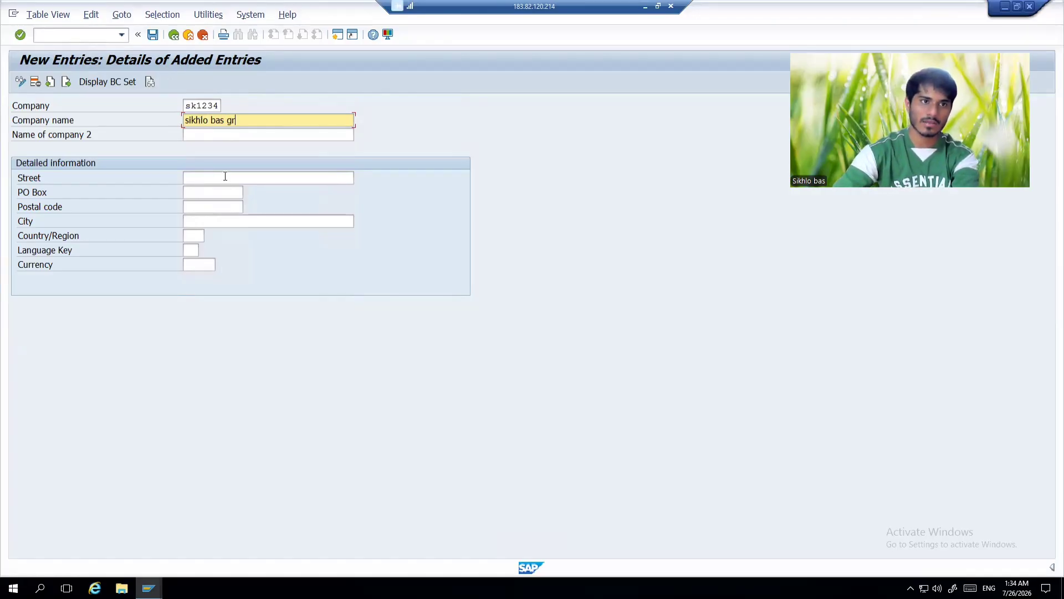
text(oup)
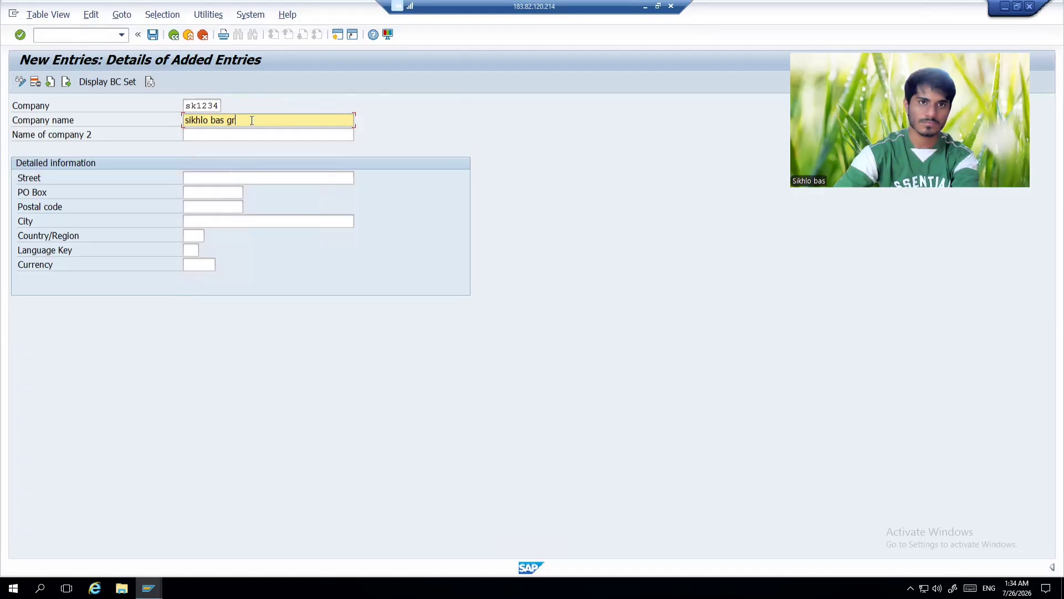
click(223, 176)
key(BackSpace)
key(BackSpace)
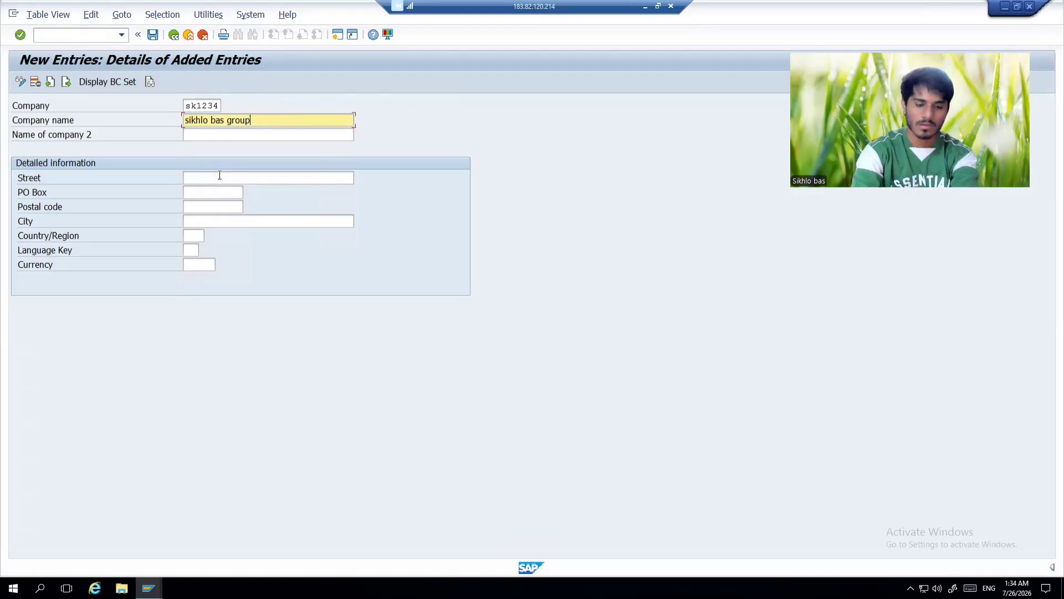
text(pp)
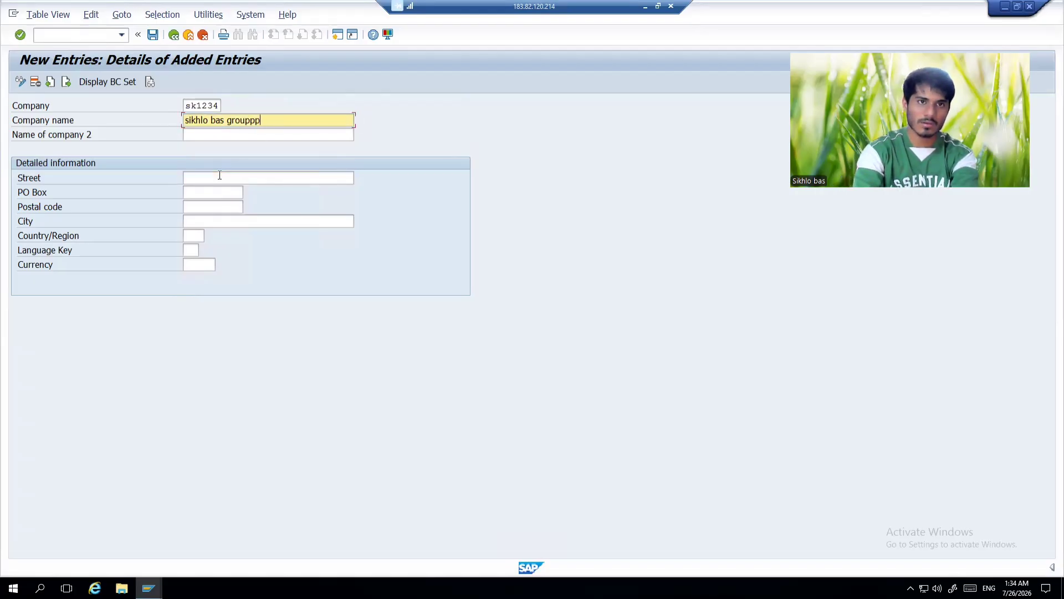
key(BackSpace)
key(BackSpace)
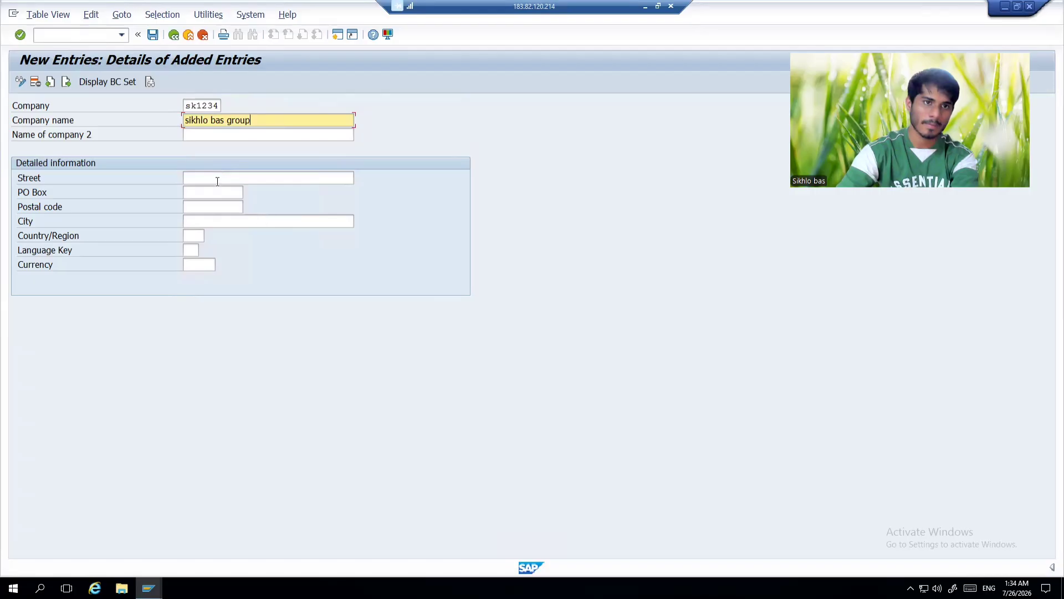
Fill in the company's street under Detailed information.
click(217, 180)
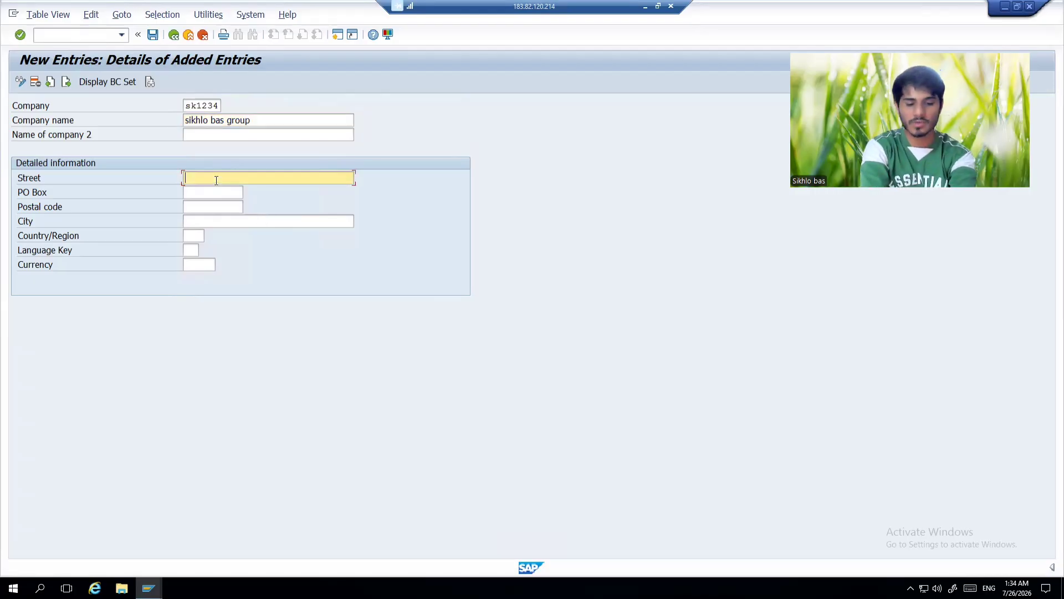
text(road)
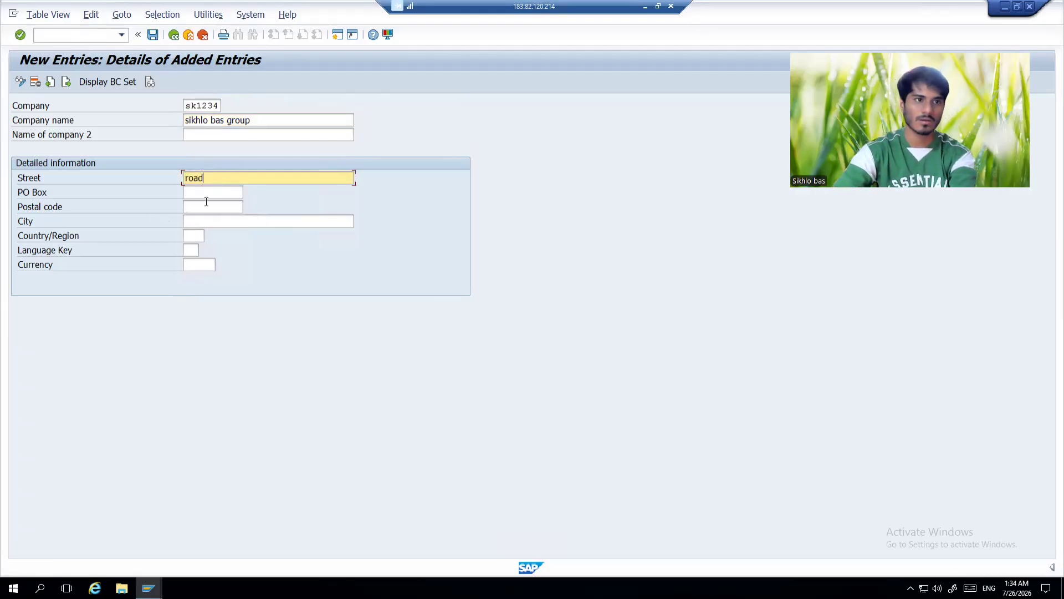
key(BackSpace)
key(BackSpace)
key(BackSpace)
key(BackSpace)
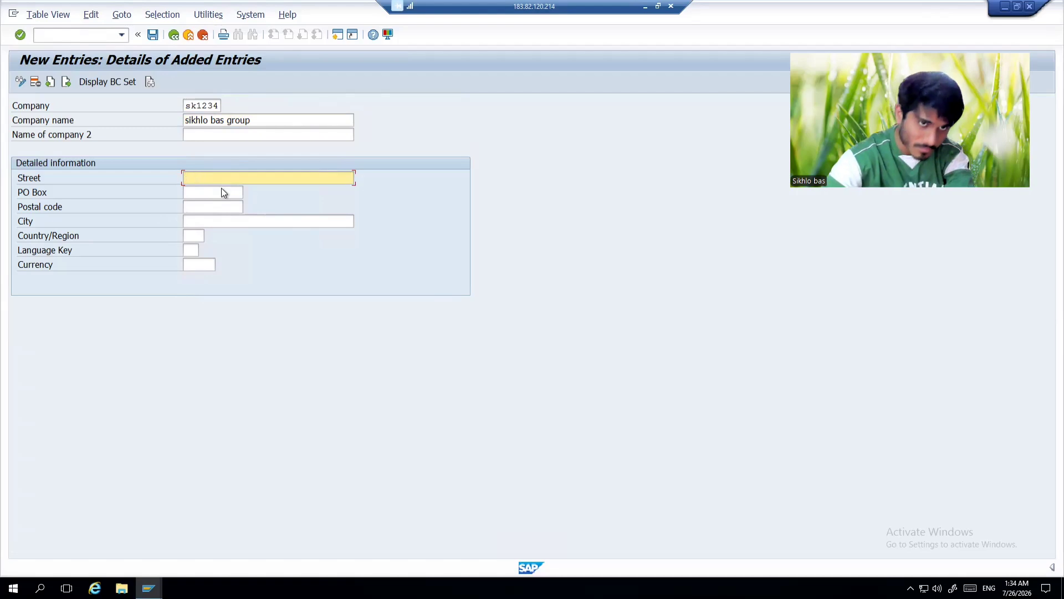
text(pp road)
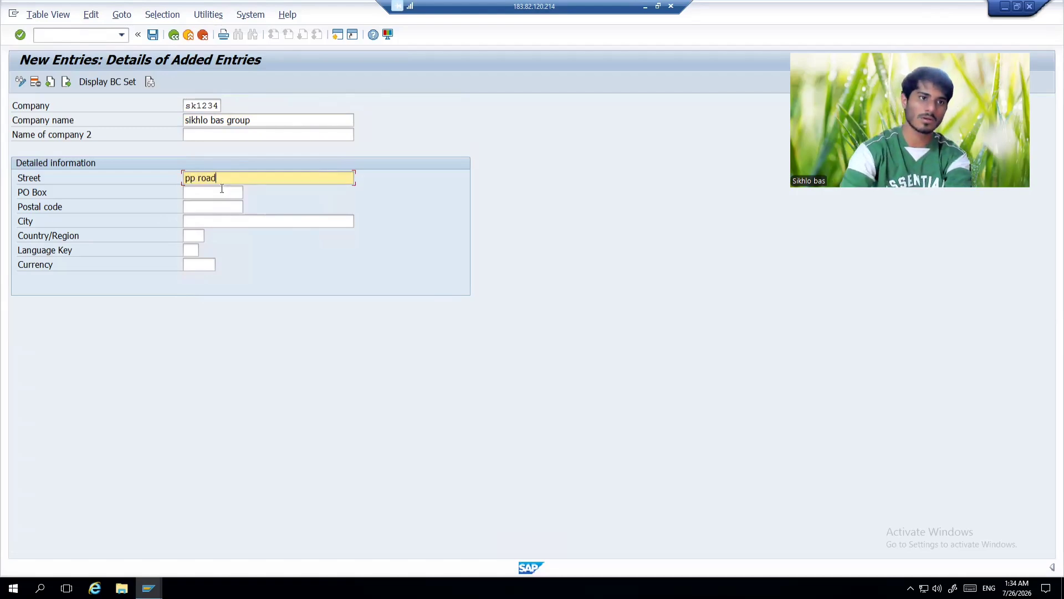
Fill in the company's postal code and city.
click(227, 208)
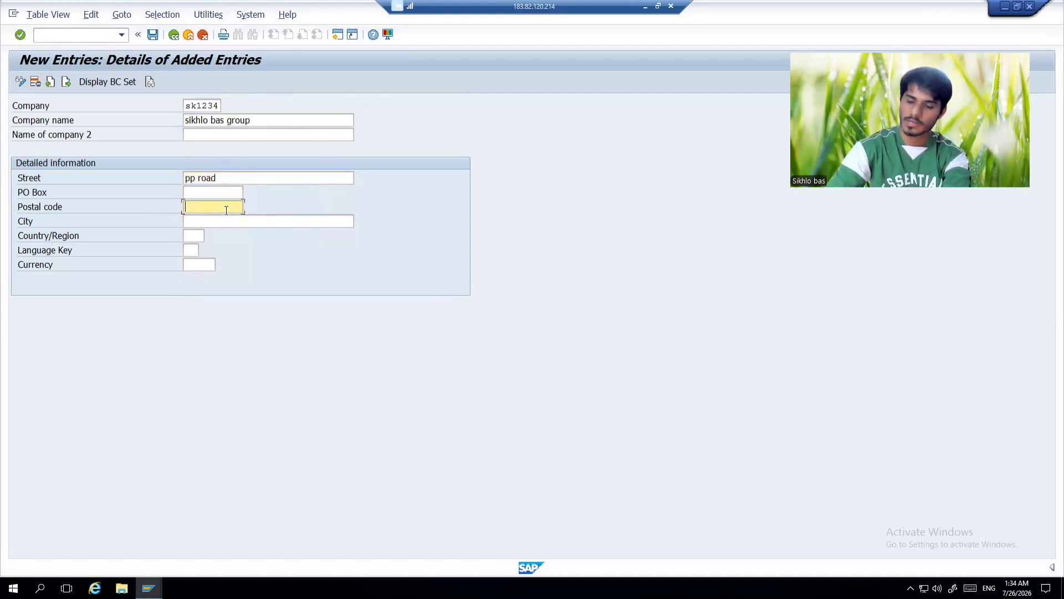
text(456123)
click(200, 222)
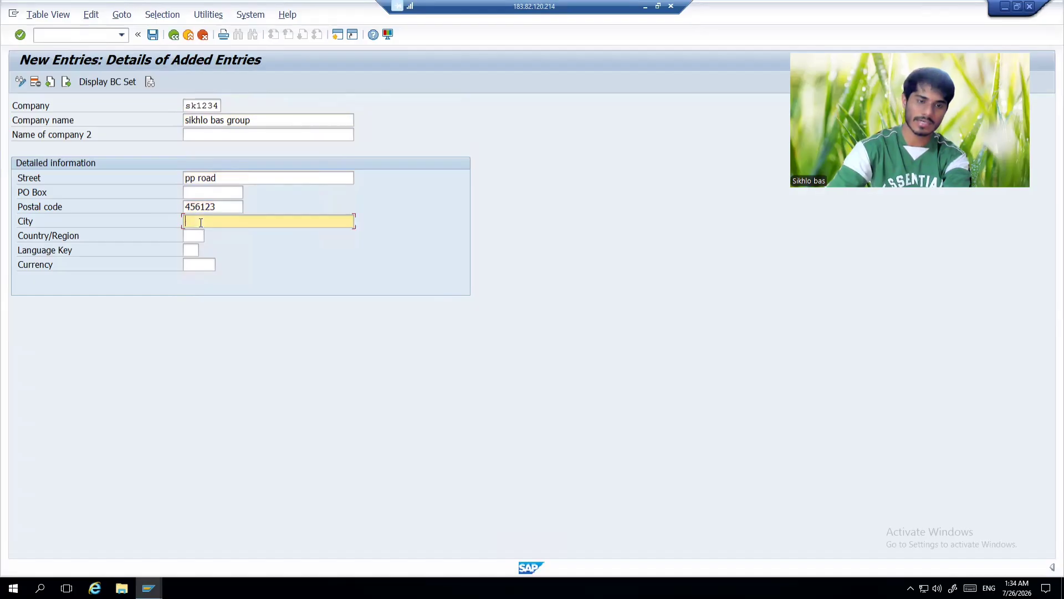
text(pune)
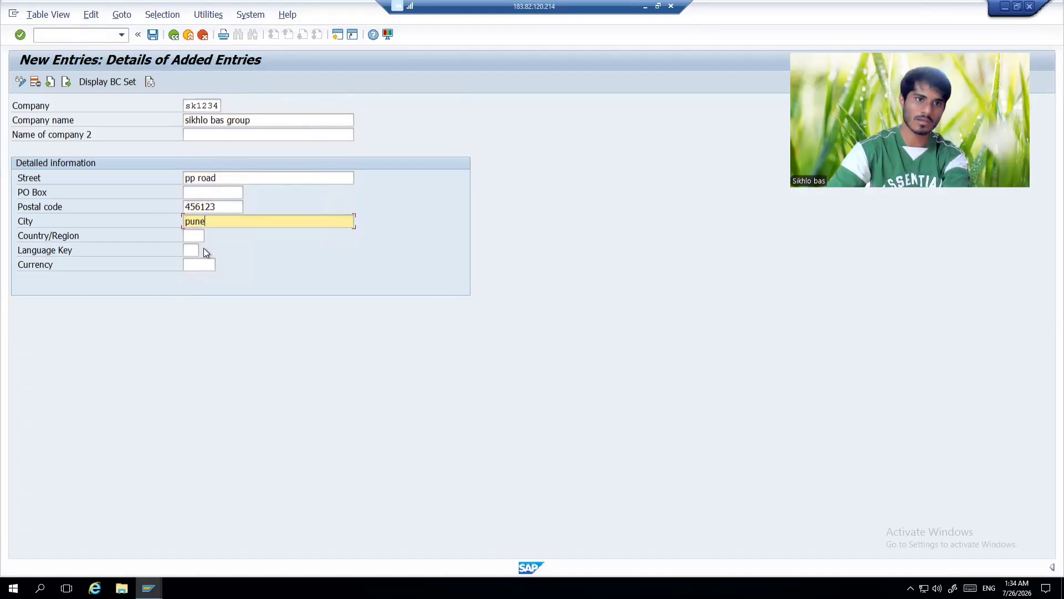
Set the company's Country/Region to IN, Language Key to EN and Currency to INR.
click(193, 234)
text(in)
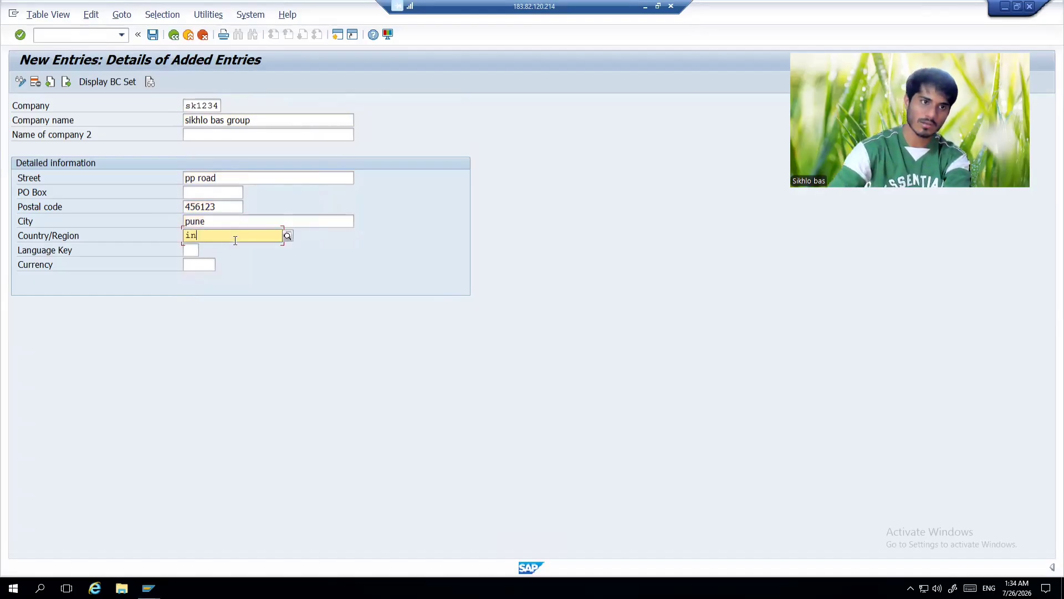
click(191, 262)
click(191, 250)
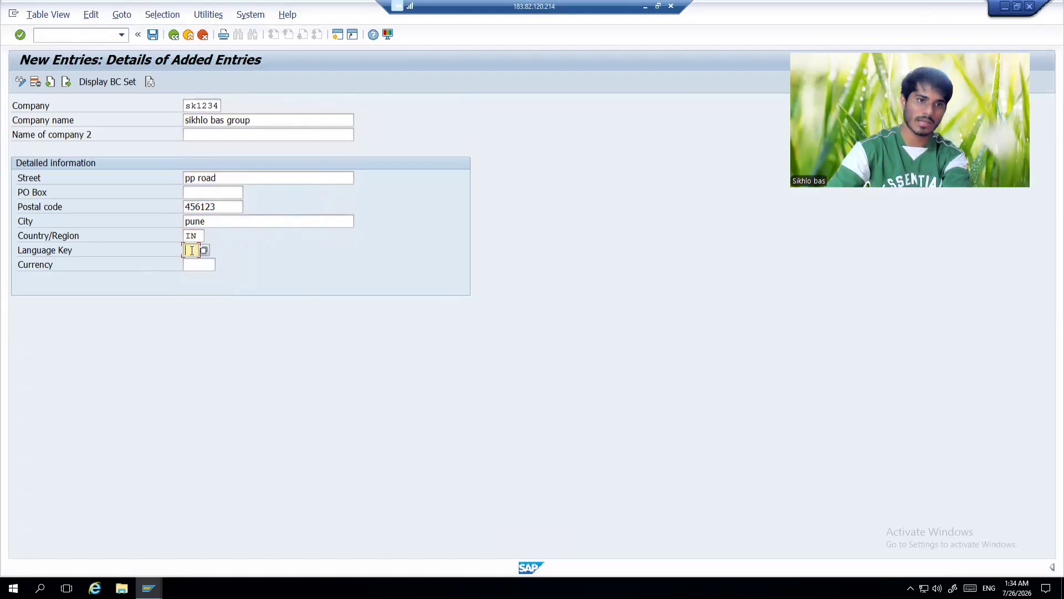
text(en)
click(197, 269)
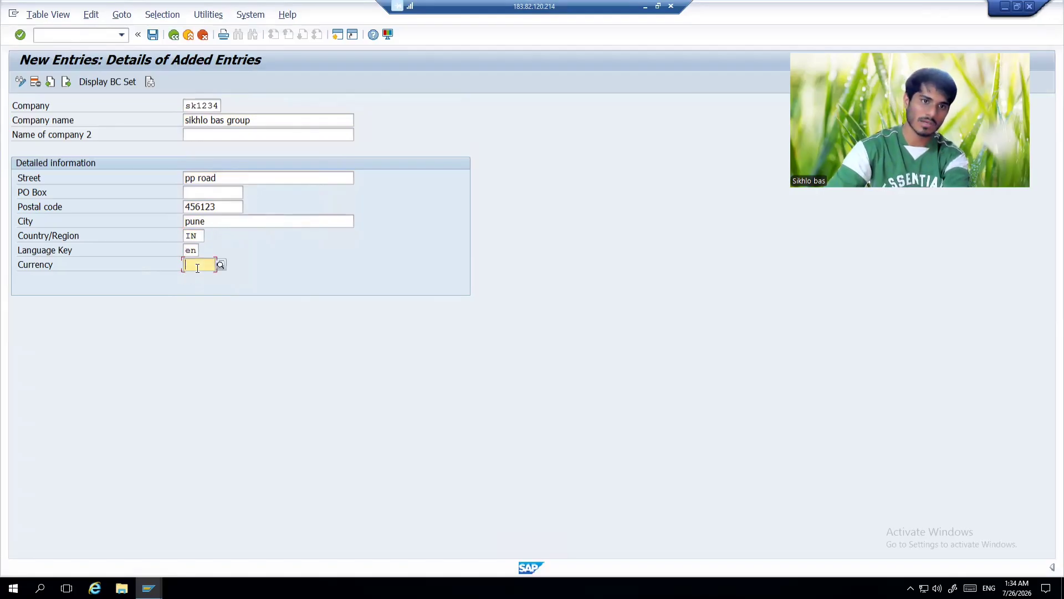
text(inr)
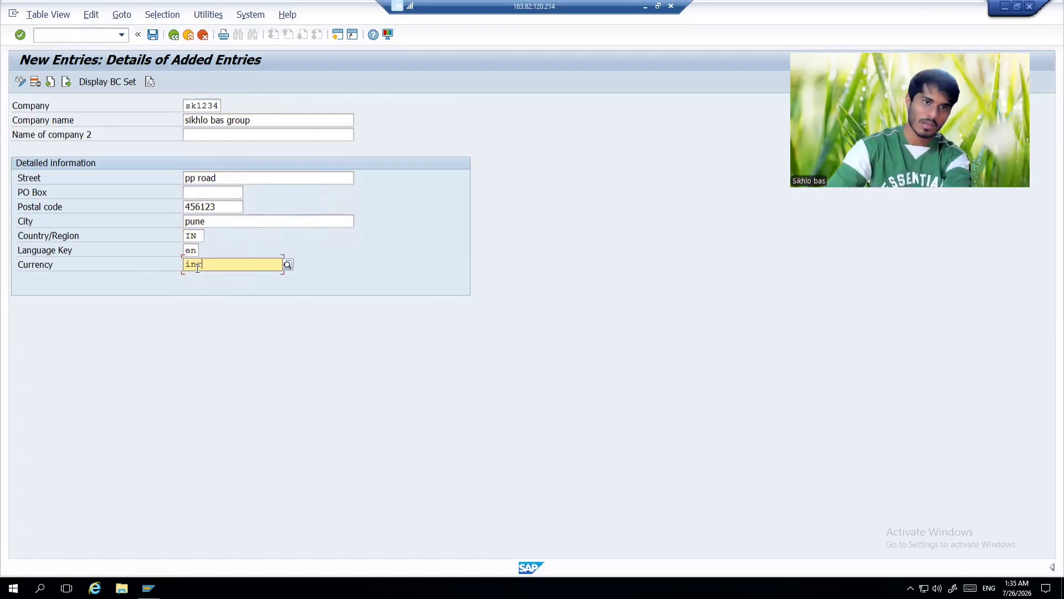
Clear the Country/Region, view its list of possible entries, and reselect IN (India).
click(200, 237)
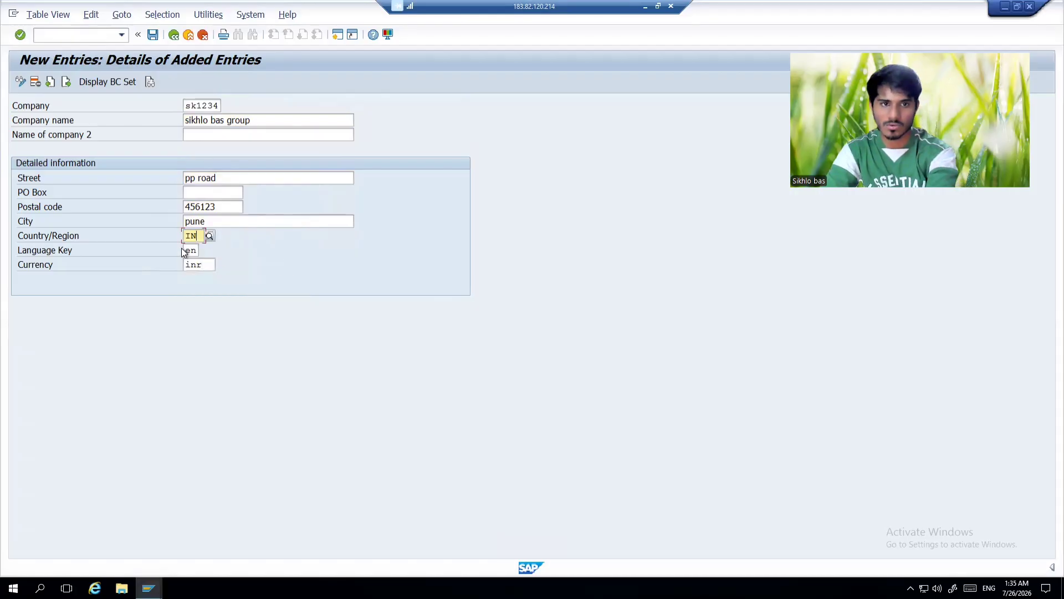
key(BackSpace)
key(BackSpace)
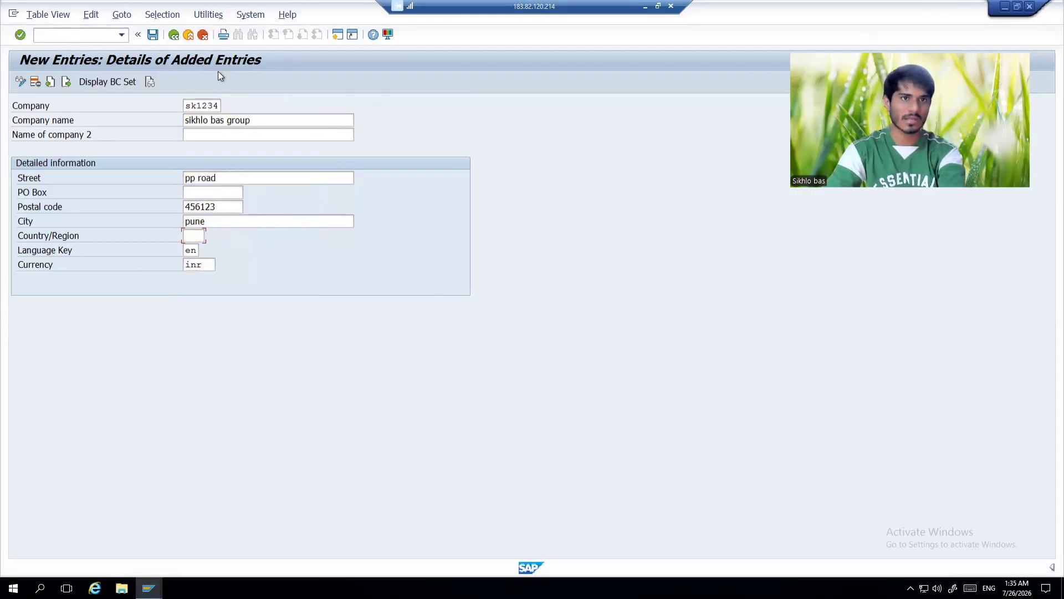
key(F4)
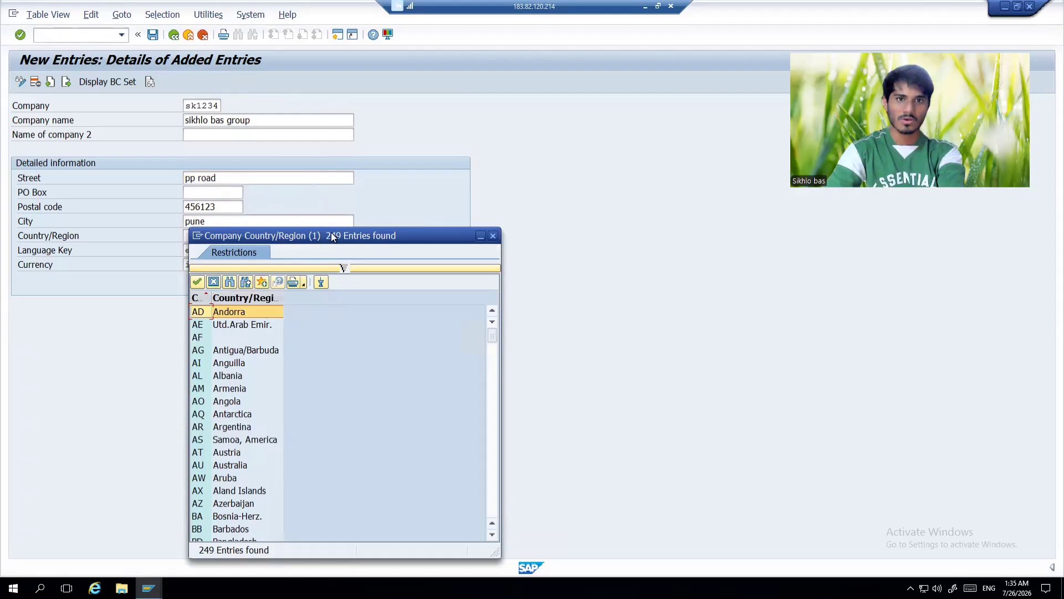
click(492, 236)
click(204, 235)
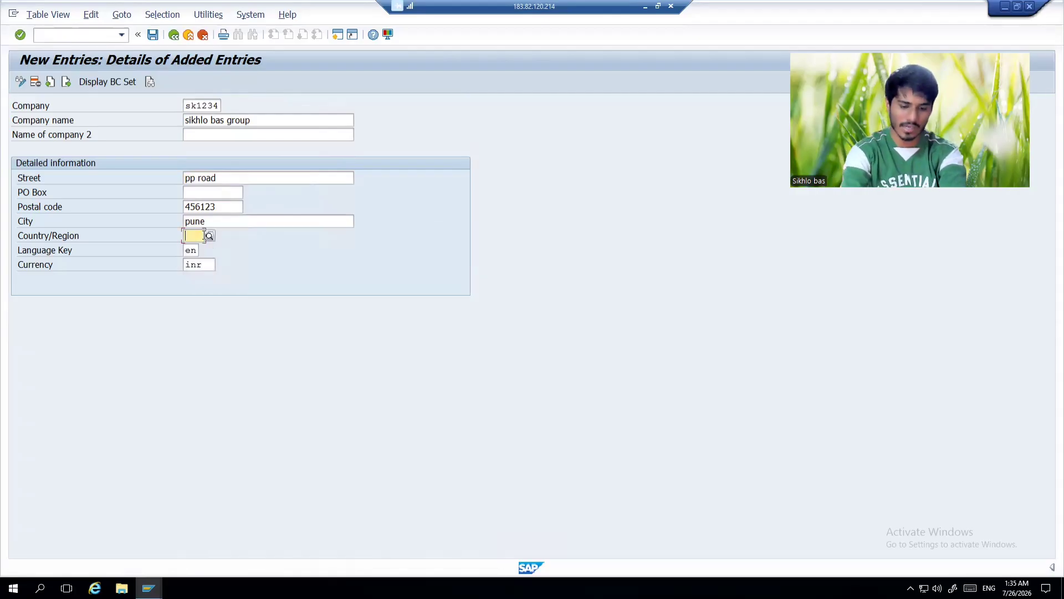
text(in)
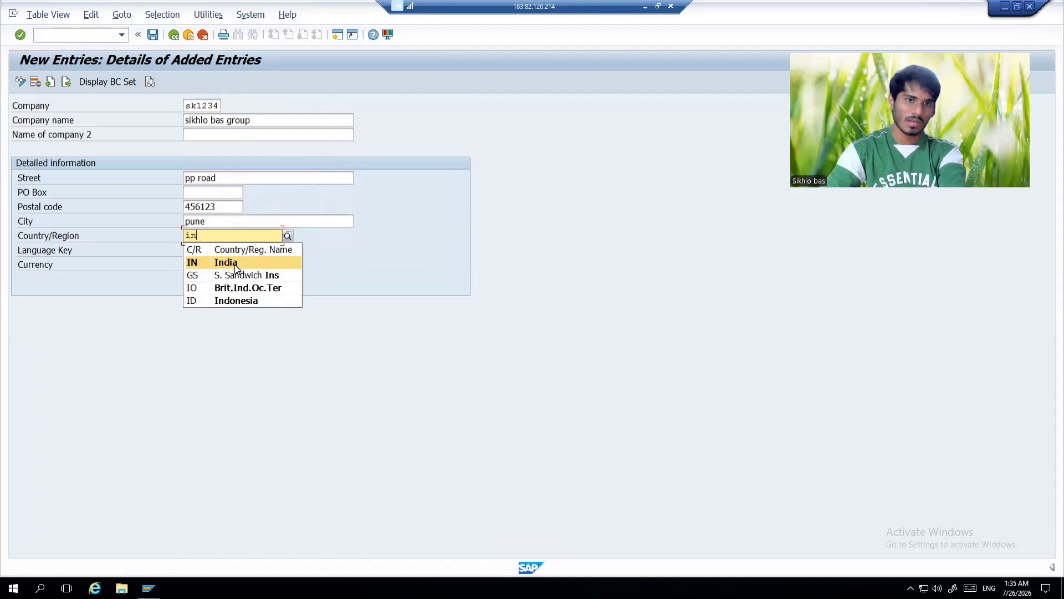
click(233, 262)
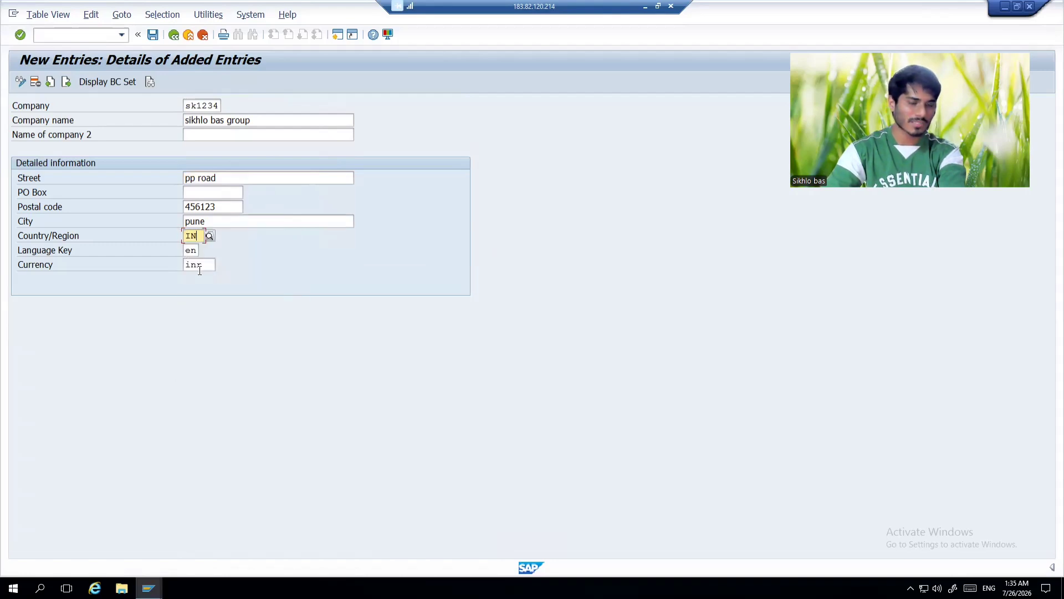
Save the new company entry under customizing request A4HK900670, described as new company.
click(153, 36)
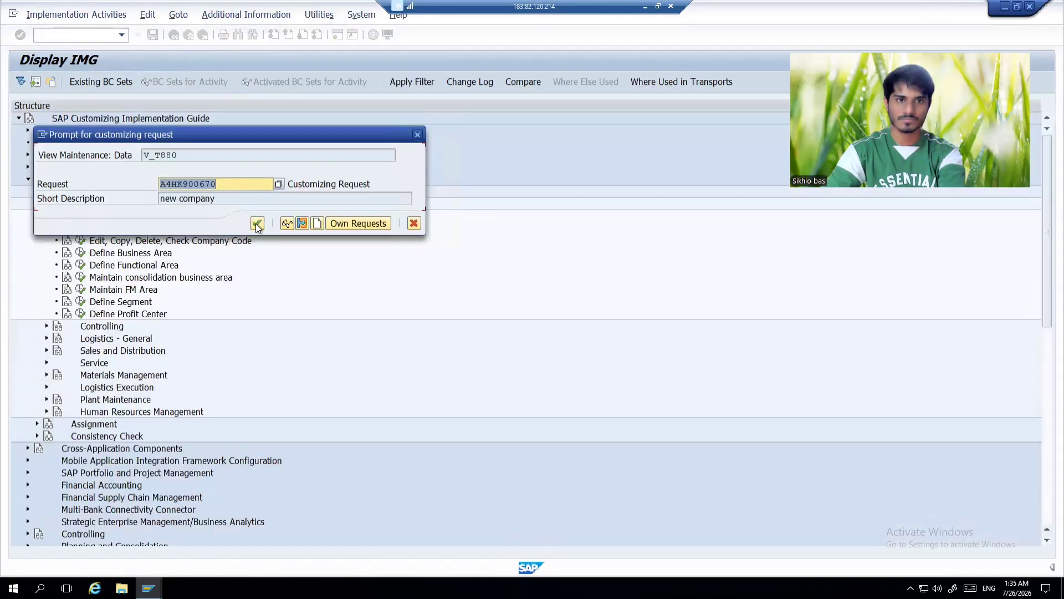
click(256, 224)
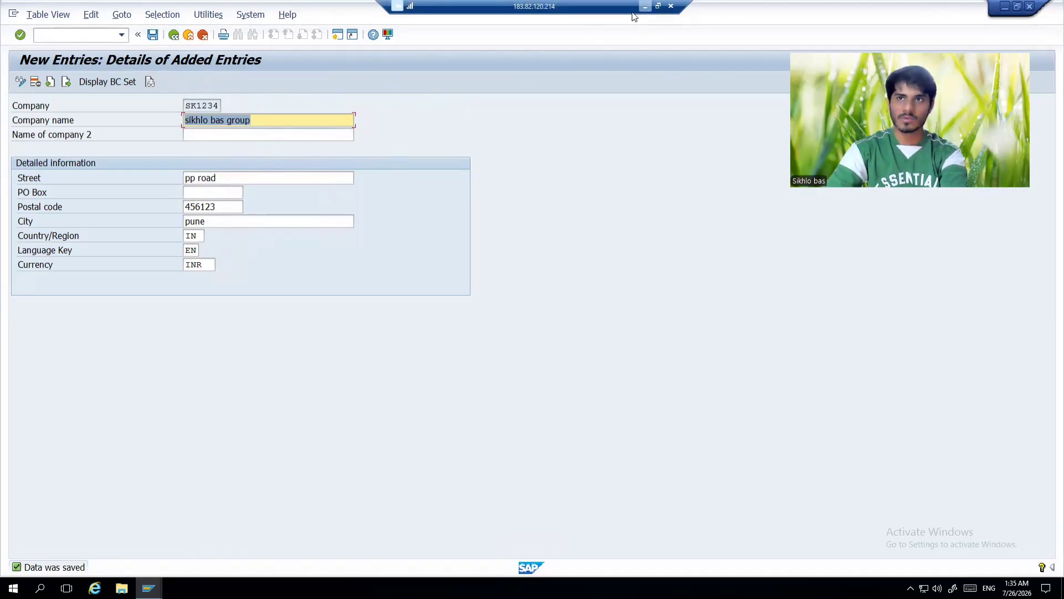
Check the T-code for Define Company in the Excel sheet, and return SAP to the Easy Access screen with /n.
click(89, 36)
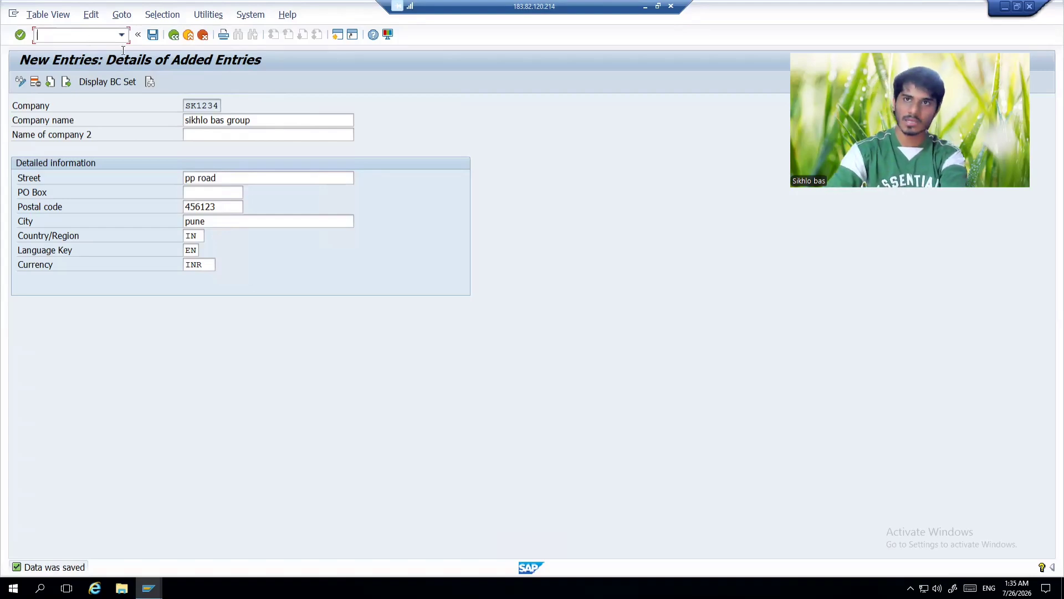
click(645, 7)
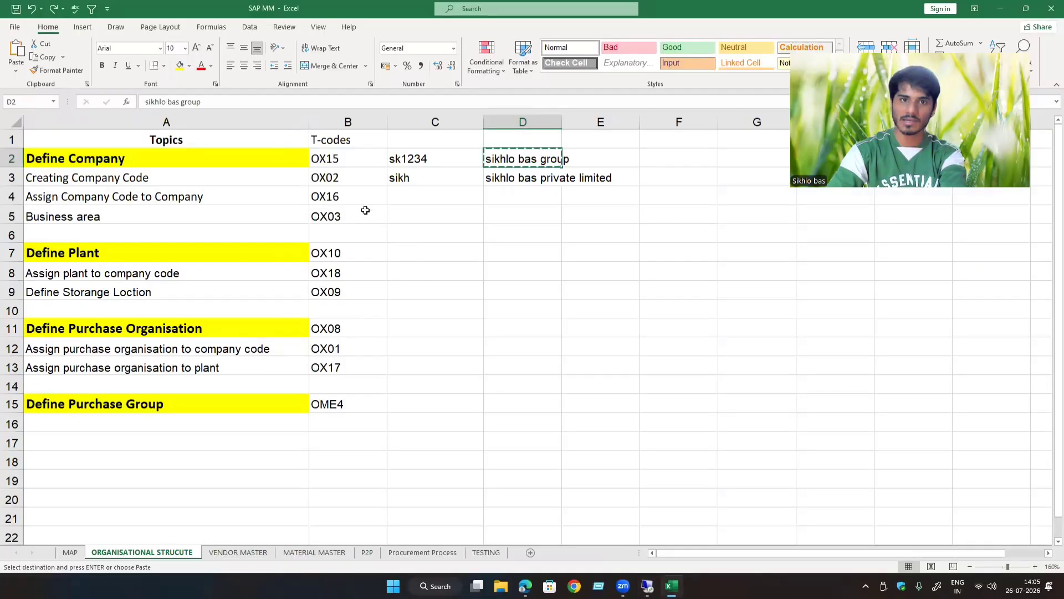
click(348, 161)
key(alt+Tab)
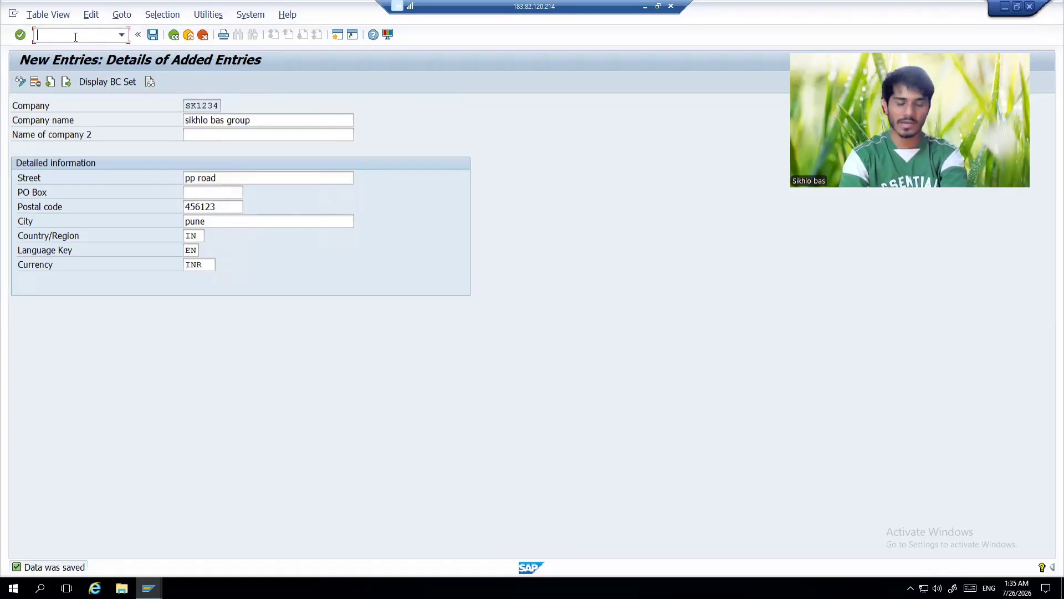
text(/n)
key(Return)
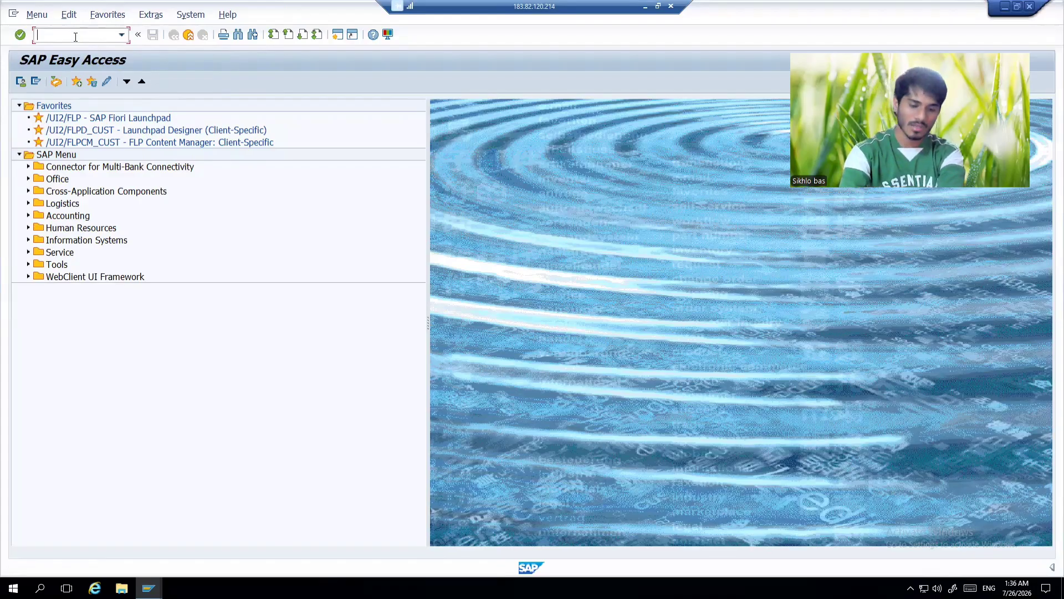
View the internal trading partners overview through transaction OX15, and exit back to SAP Easy Access.
text(ox)
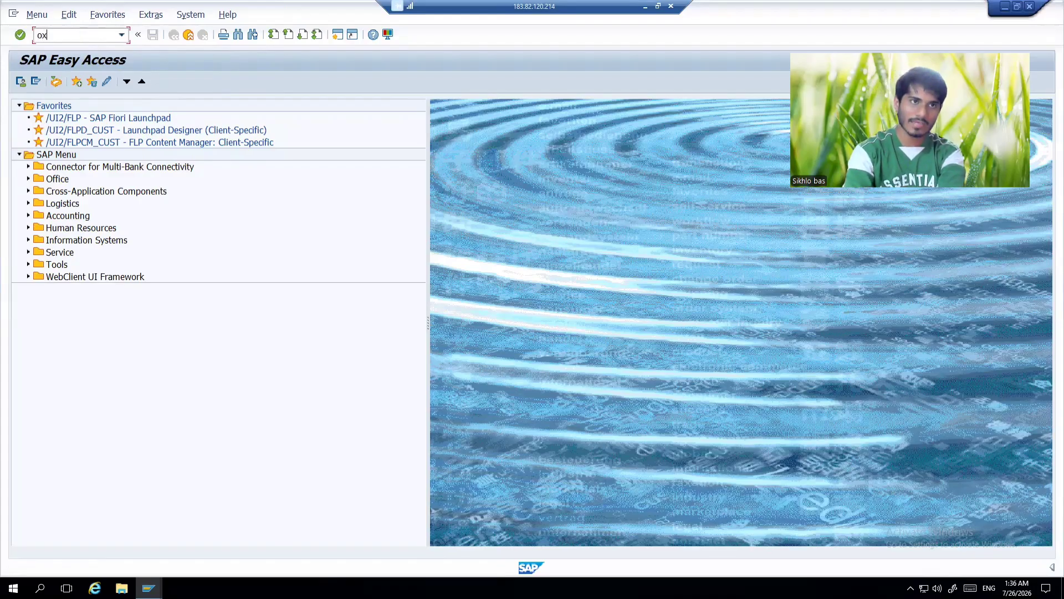
text(15)
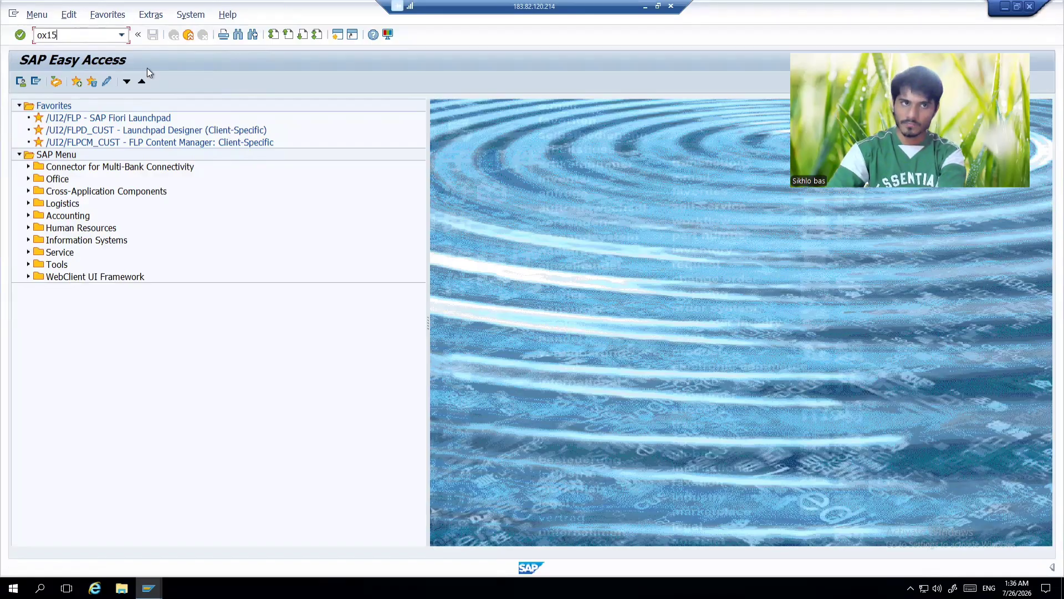
key(Return)
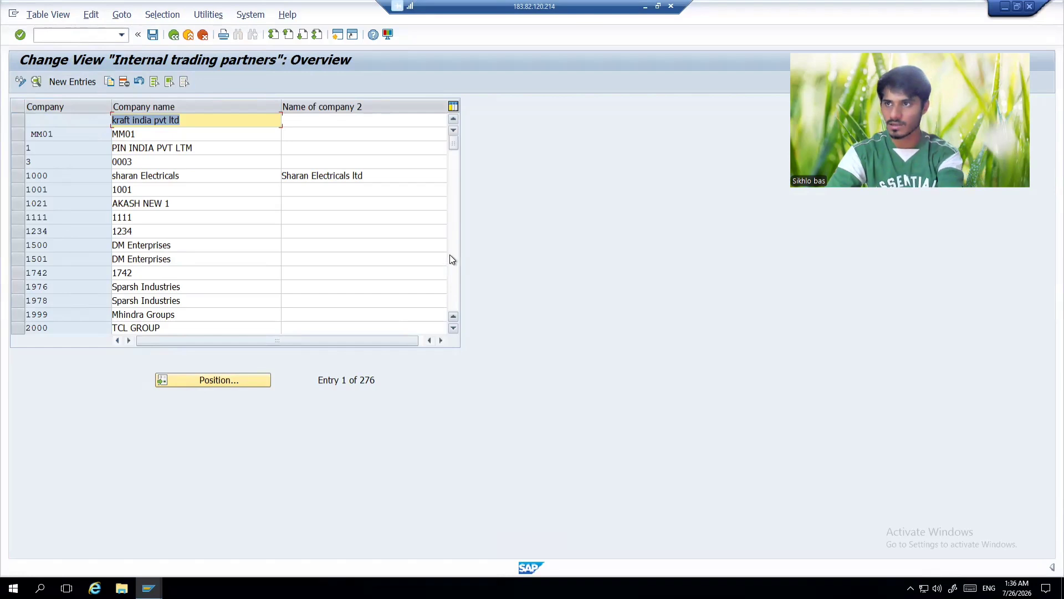
click(85, 38)
text(/n)
key(Return)
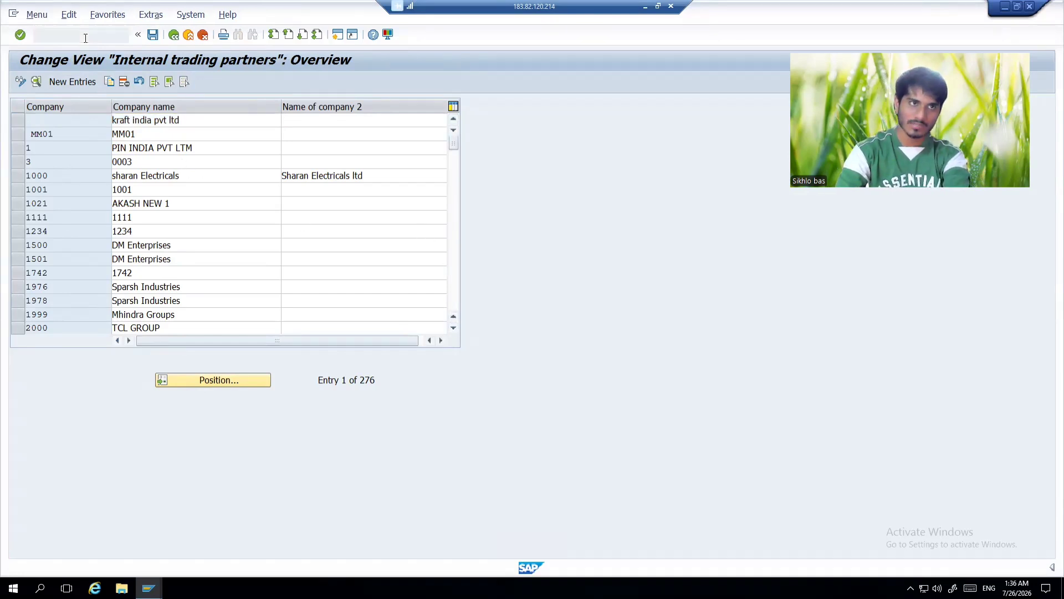
Switch to Excel and review the T-code, planned ID and name in the Creating Company Code row.
click(644, 10)
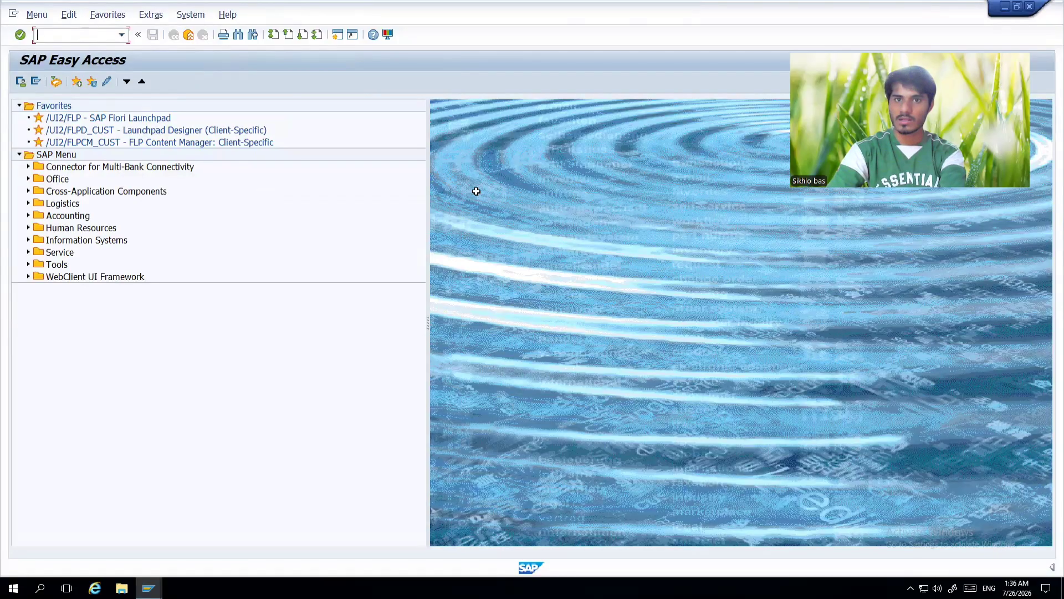
click(262, 180)
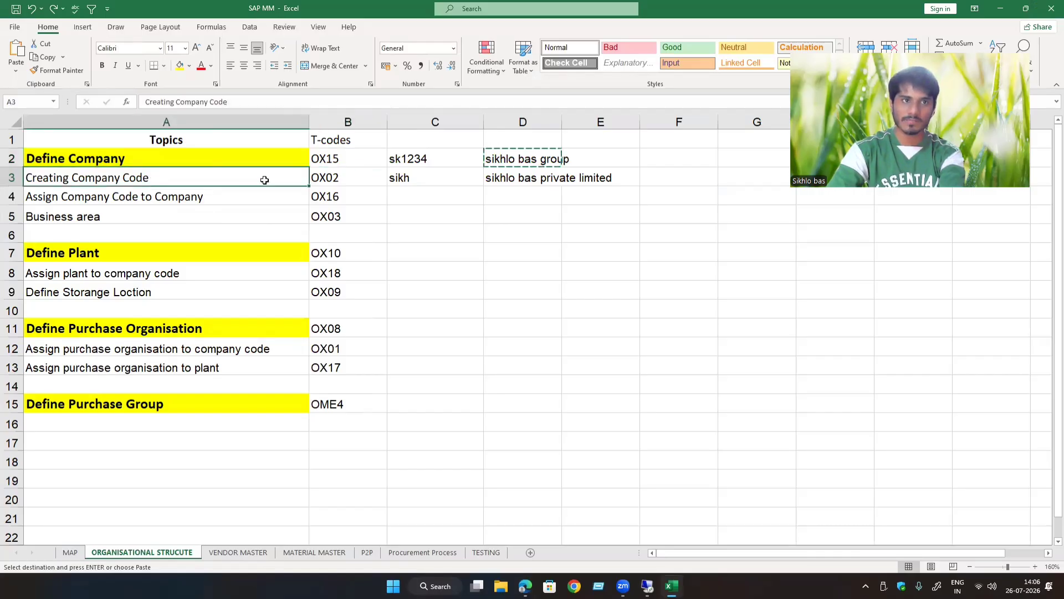
drag(412, 160, 416, 176)
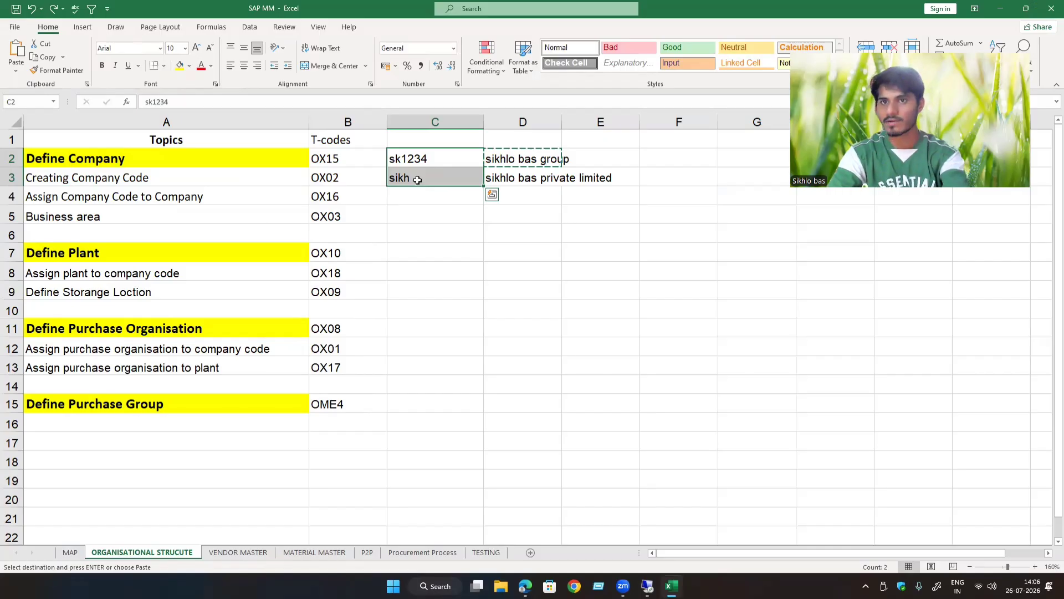
drag(439, 178, 551, 178)
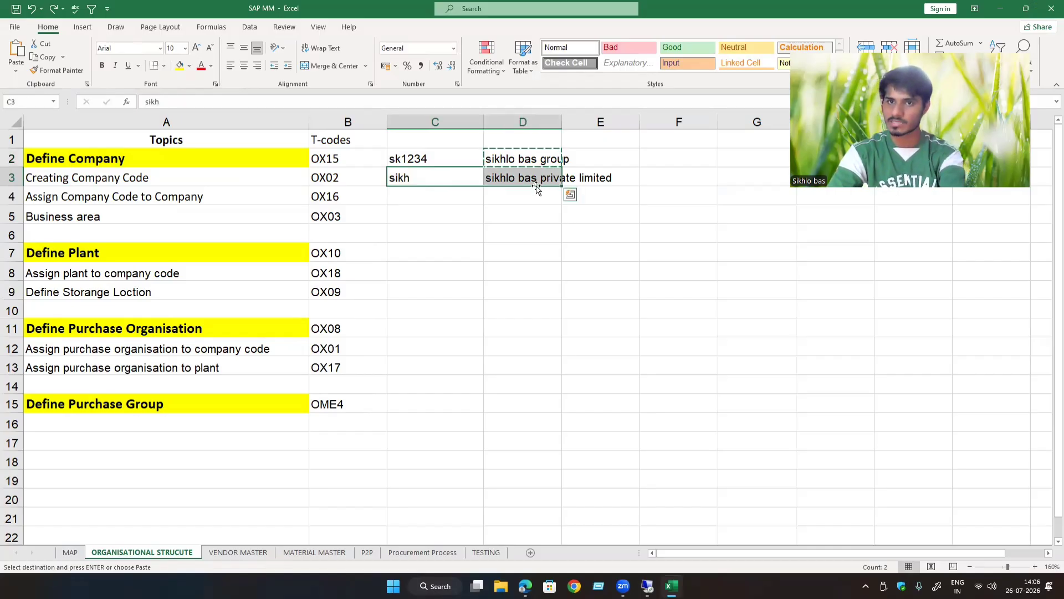
click(162, 177)
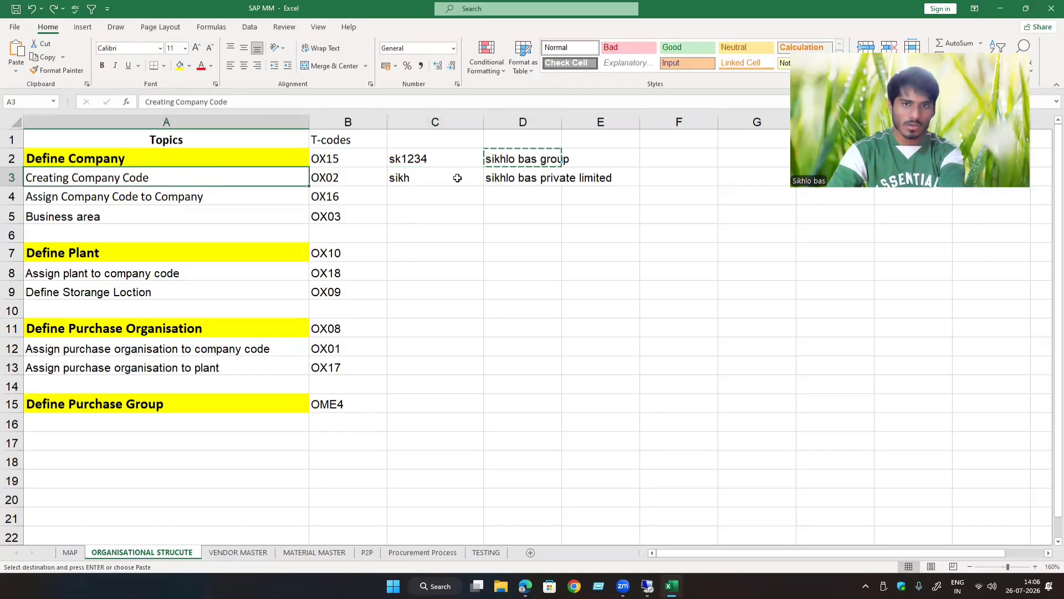
click(457, 177)
click(322, 184)
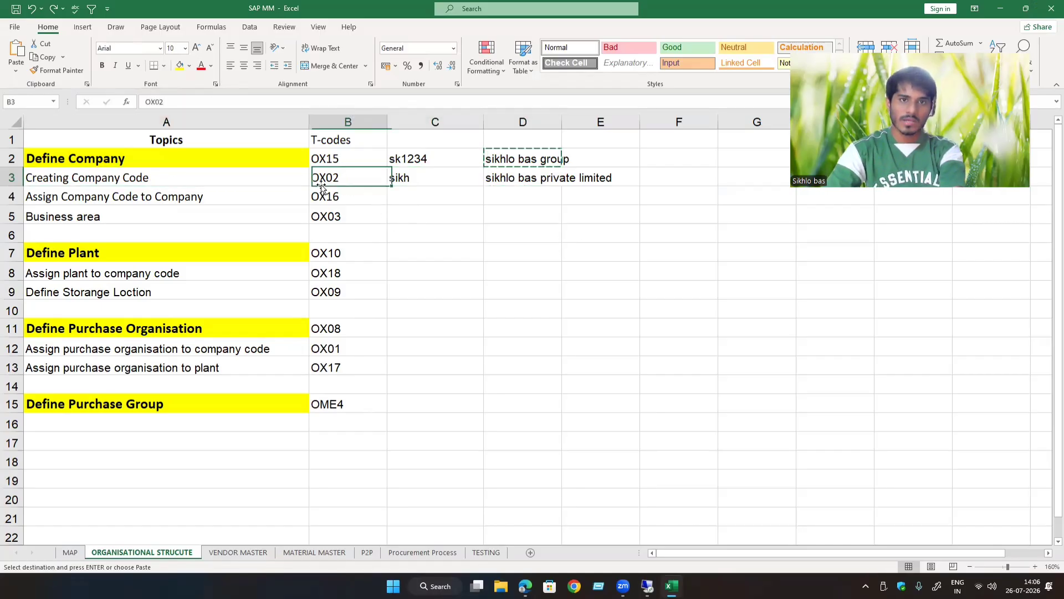
click(438, 179)
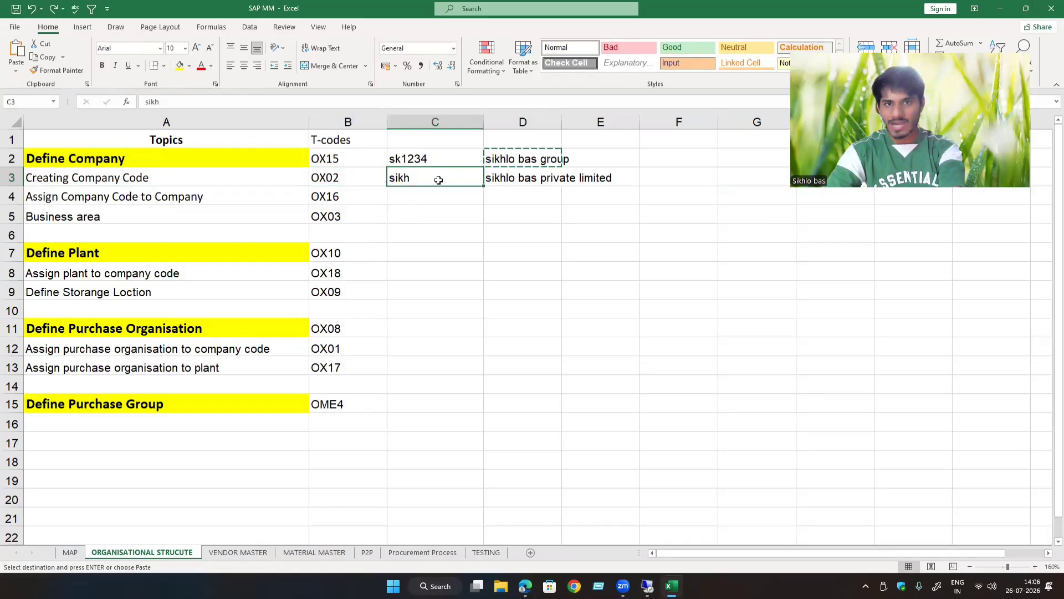
Examine the plant and purchasing topics, the Define Company block, and the T-codes for assigning and creating the company code in Excel.
drag(255, 256, 348, 406)
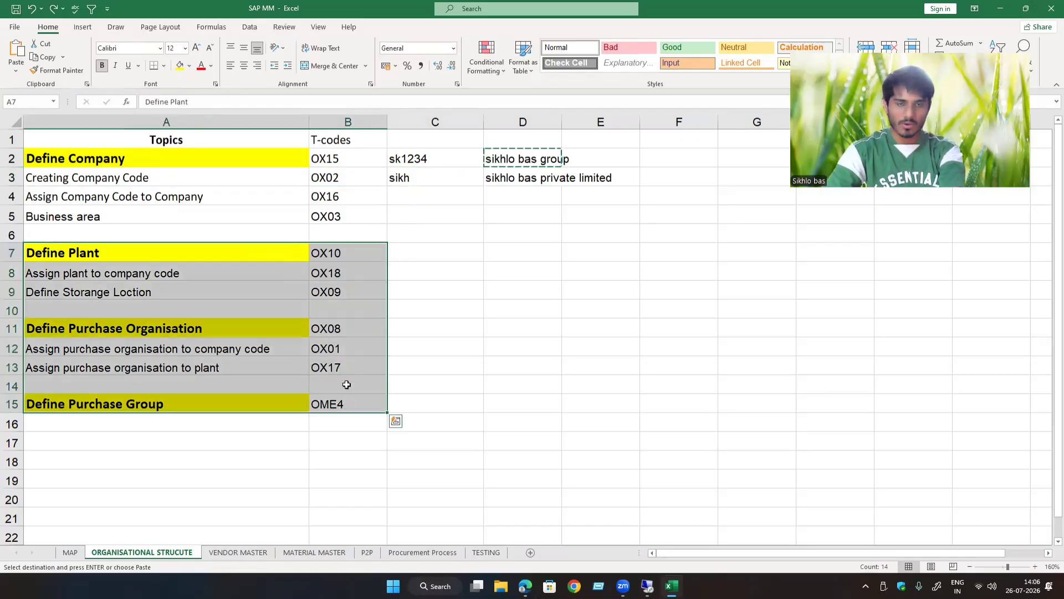
drag(160, 160, 539, 219)
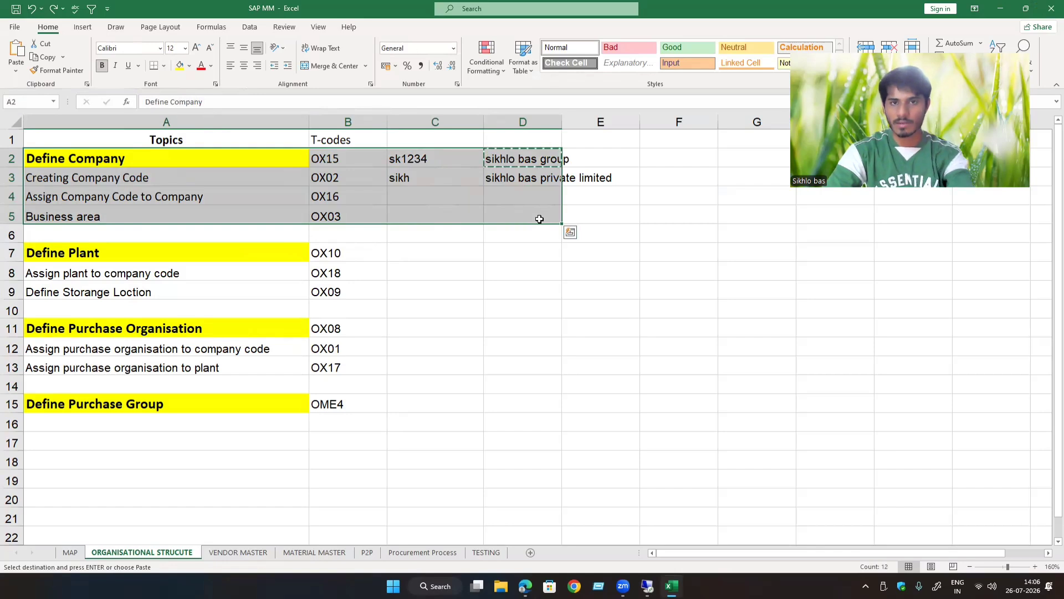
click(443, 205)
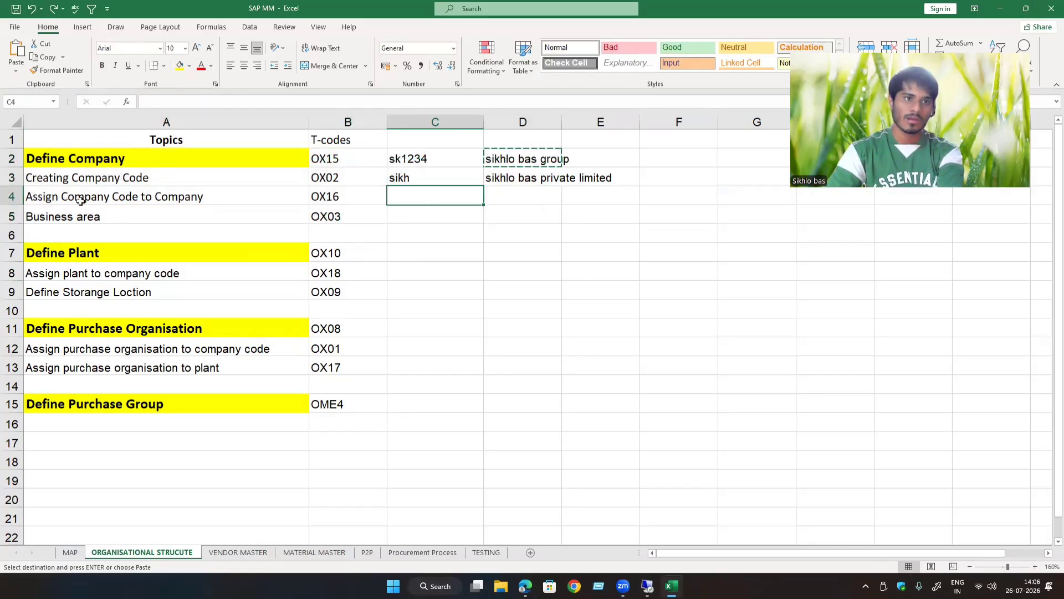
click(329, 201)
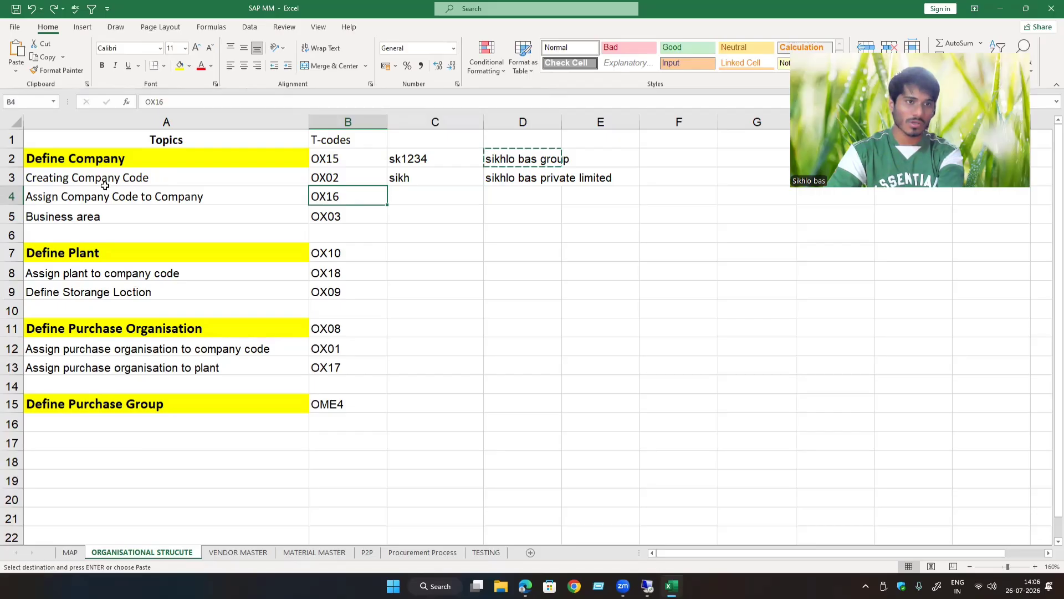
click(185, 181)
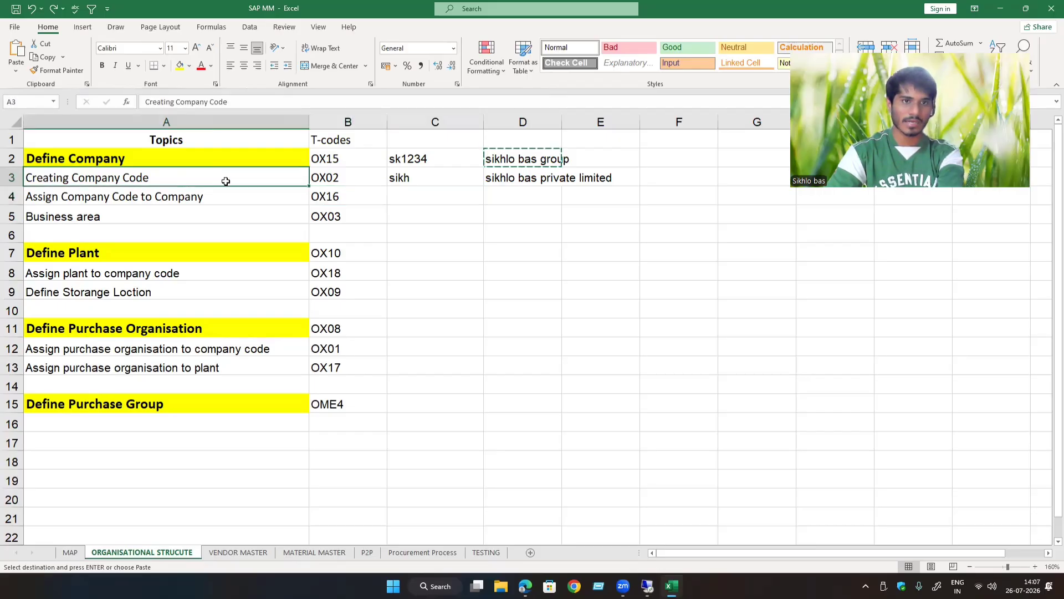
click(343, 180)
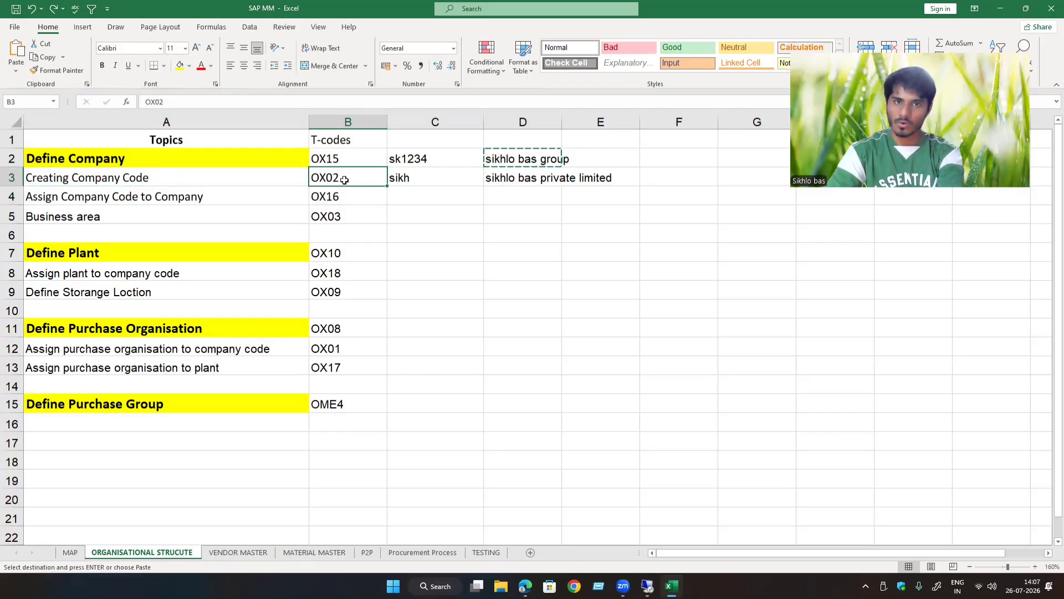
click(436, 176)
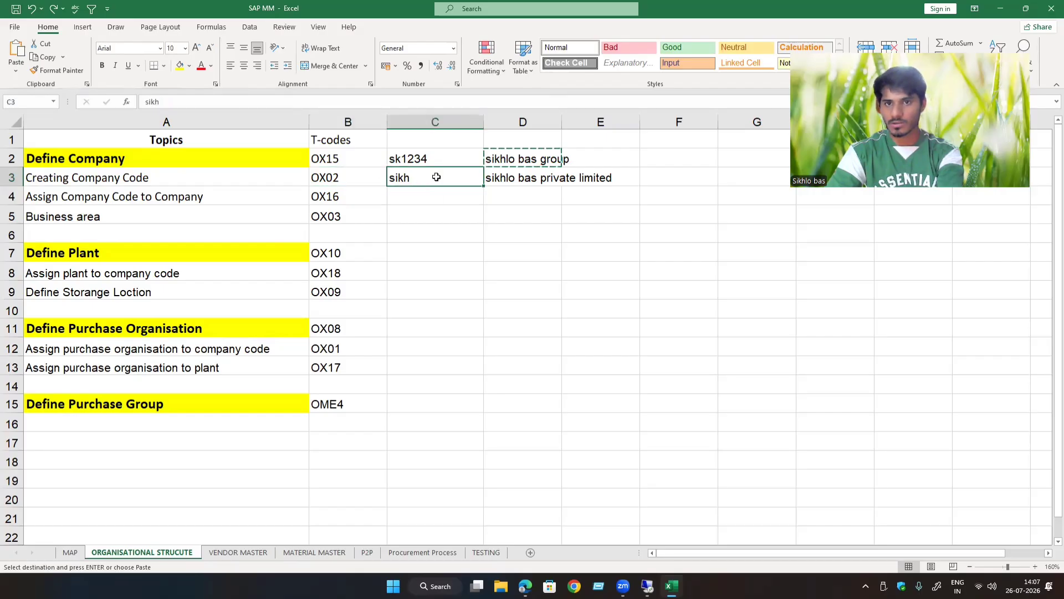
click(537, 179)
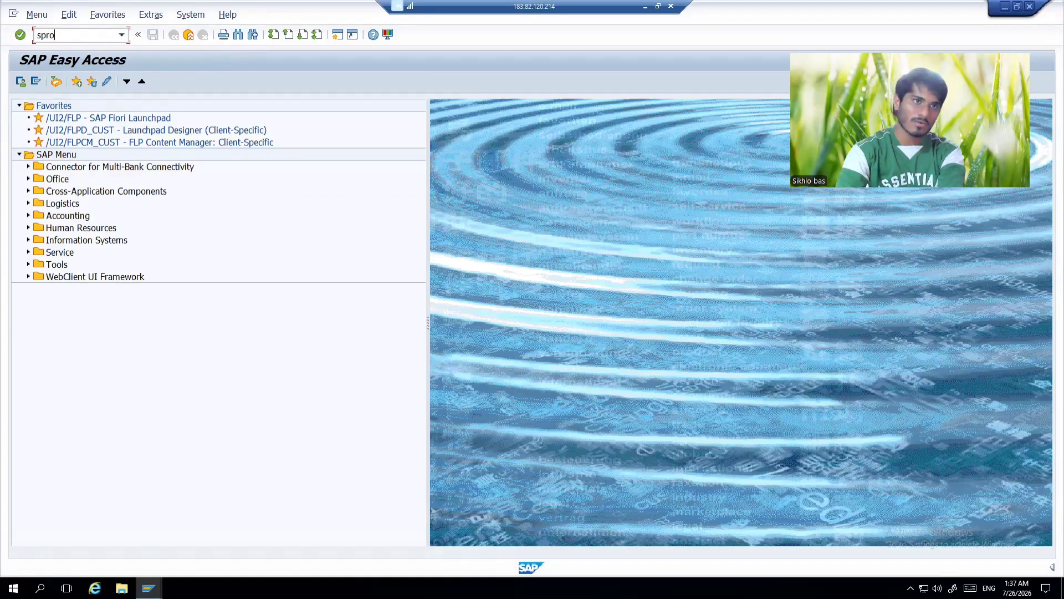
Open the SAP Reference IMG through transaction spro and expand Enterprise Structure, Definition, Financial Accounting.
key(Return)
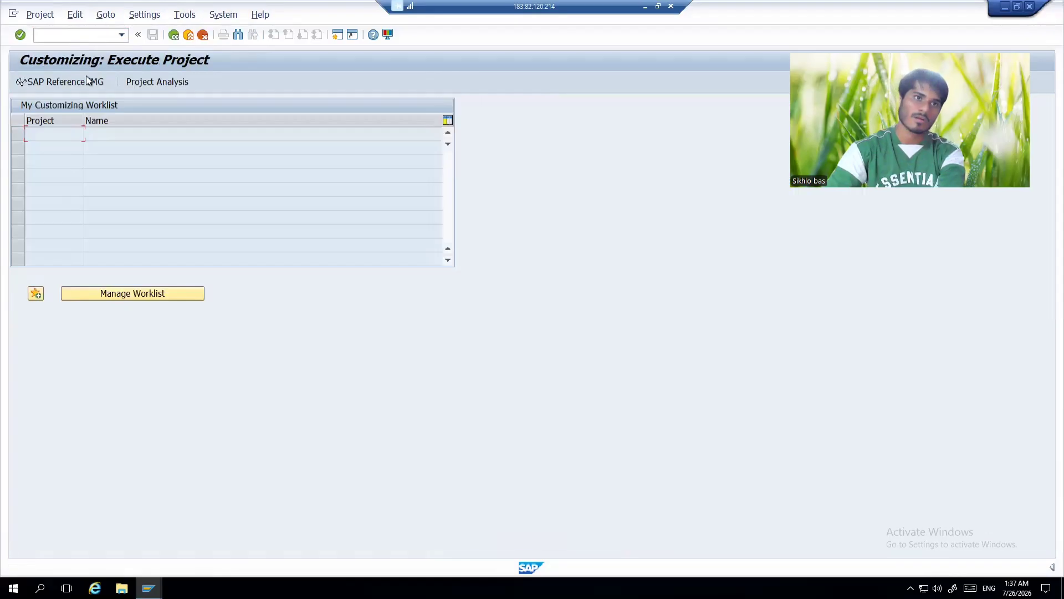
click(55, 83)
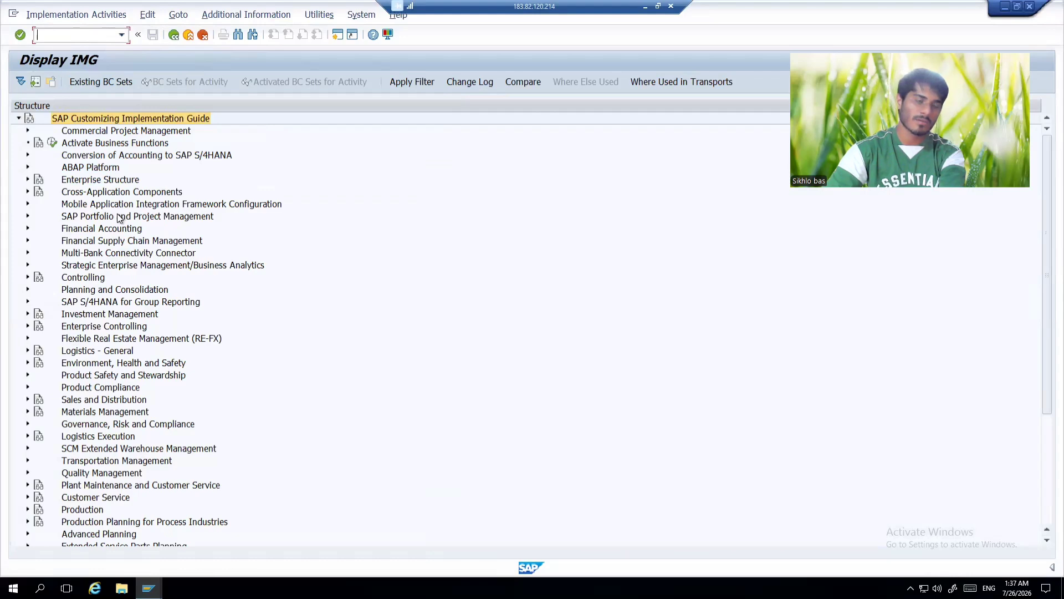
click(85, 182)
click(28, 179)
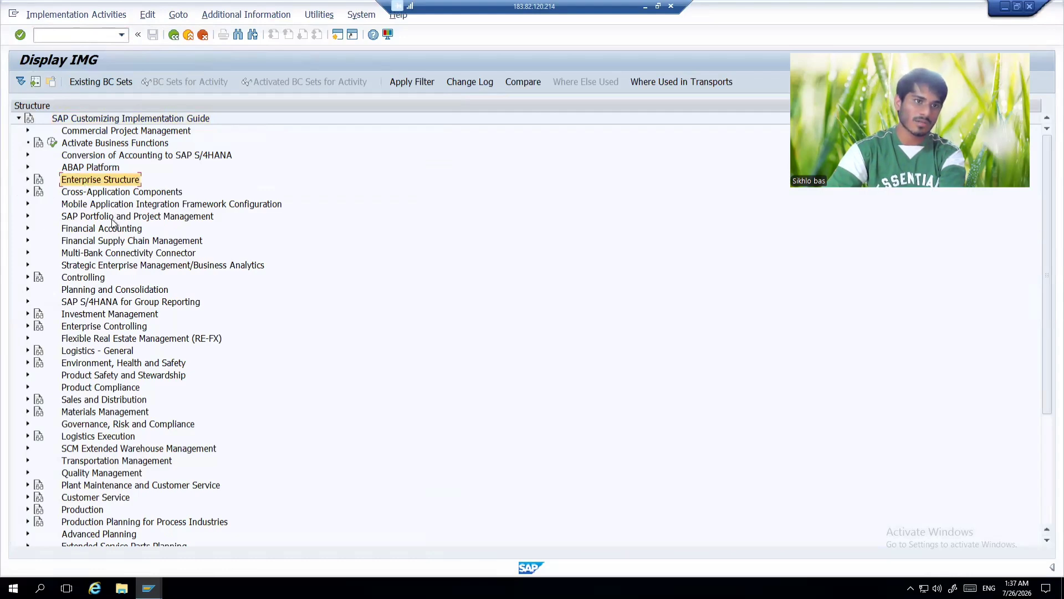
click(88, 192)
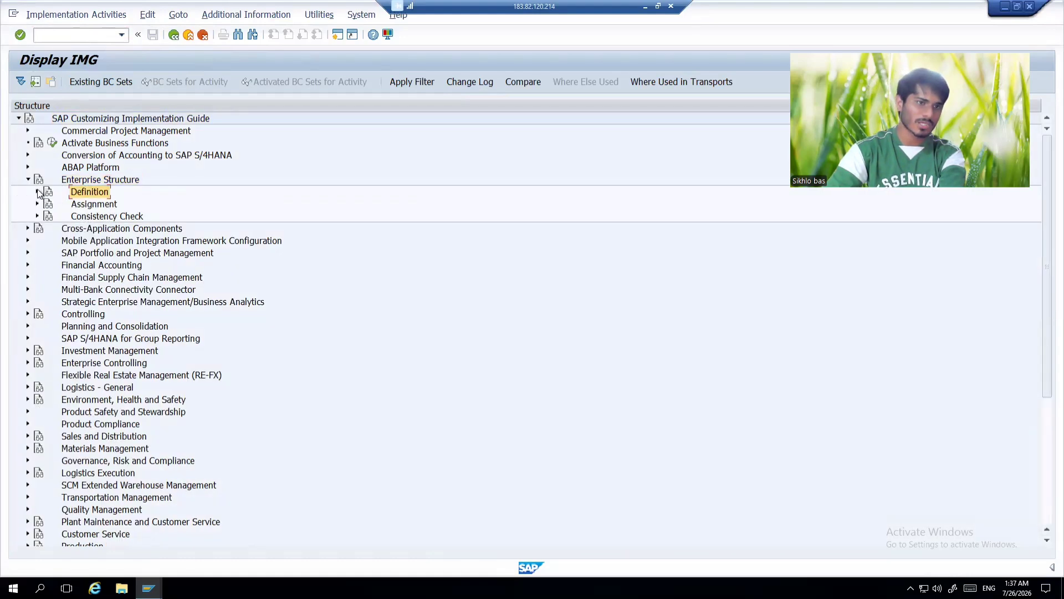
click(37, 192)
click(111, 204)
click(47, 204)
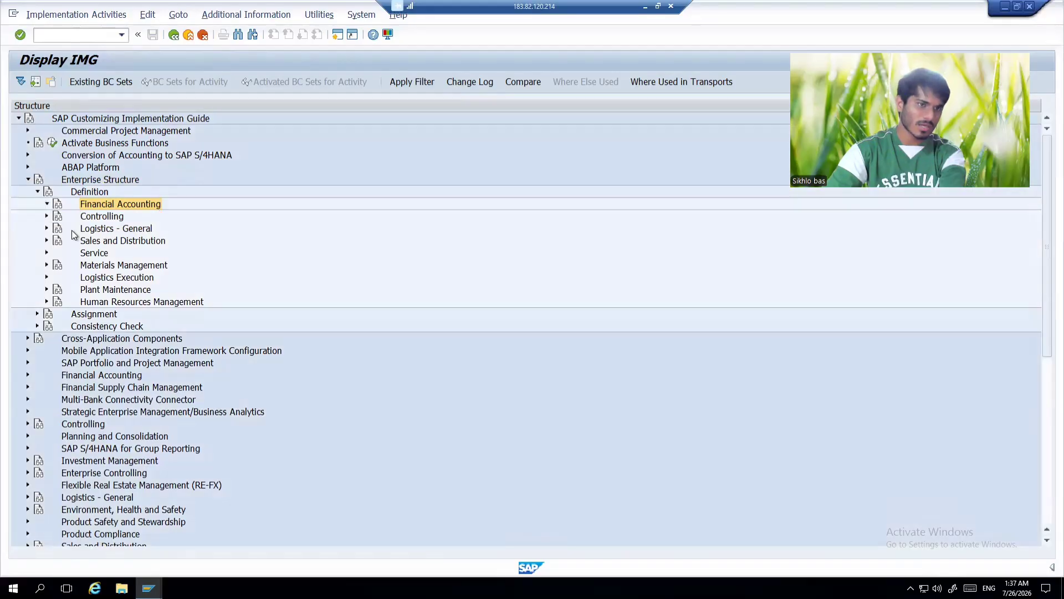
Try to open Edit Company Code Data from the Edit, Copy, Delete, Check Company Code activity, and return to the IMG.
click(105, 242)
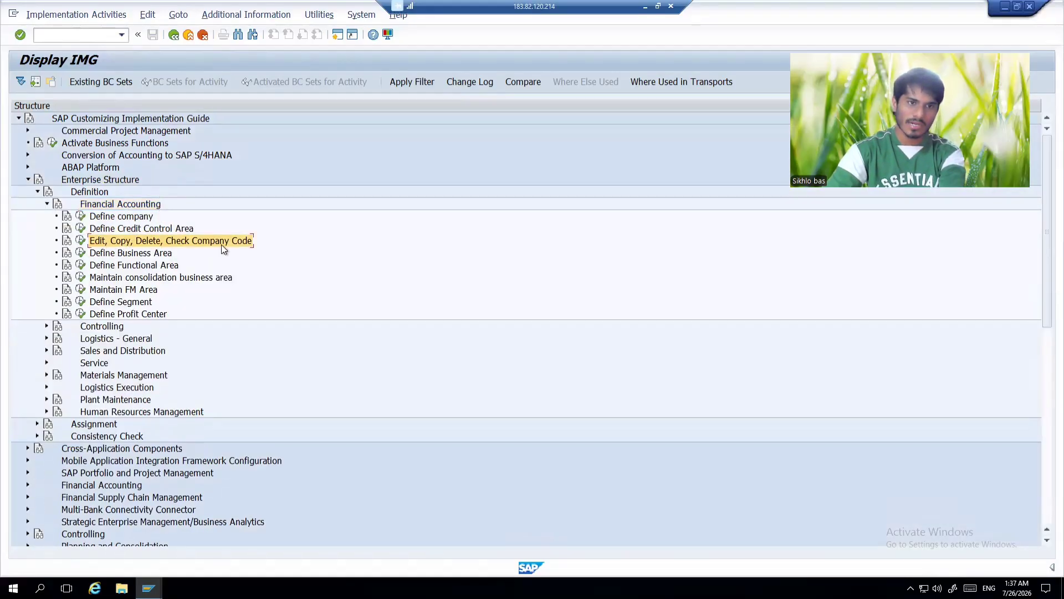
click(81, 240)
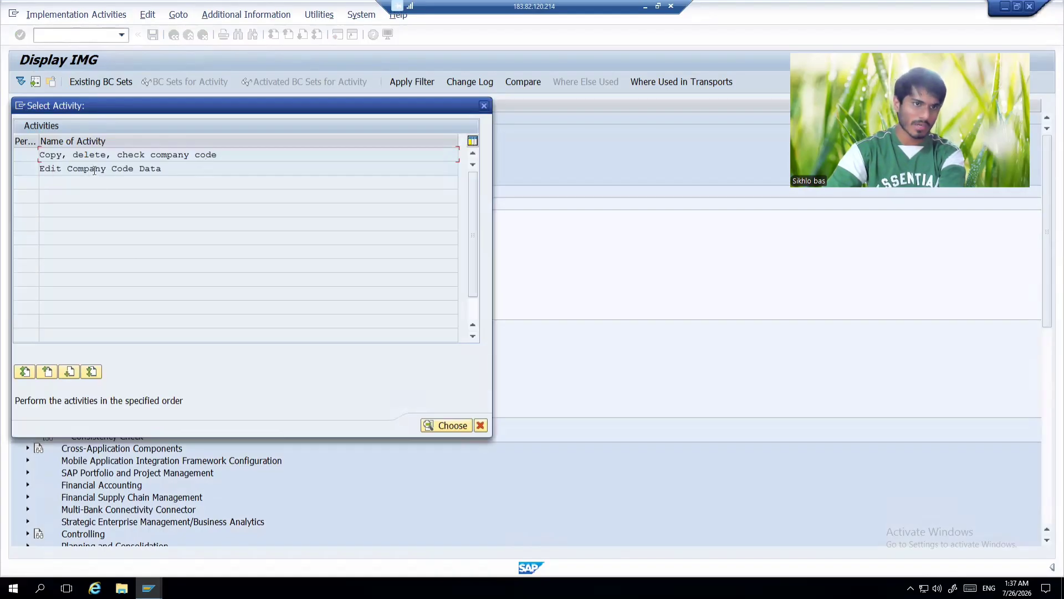
double_click(92, 169)
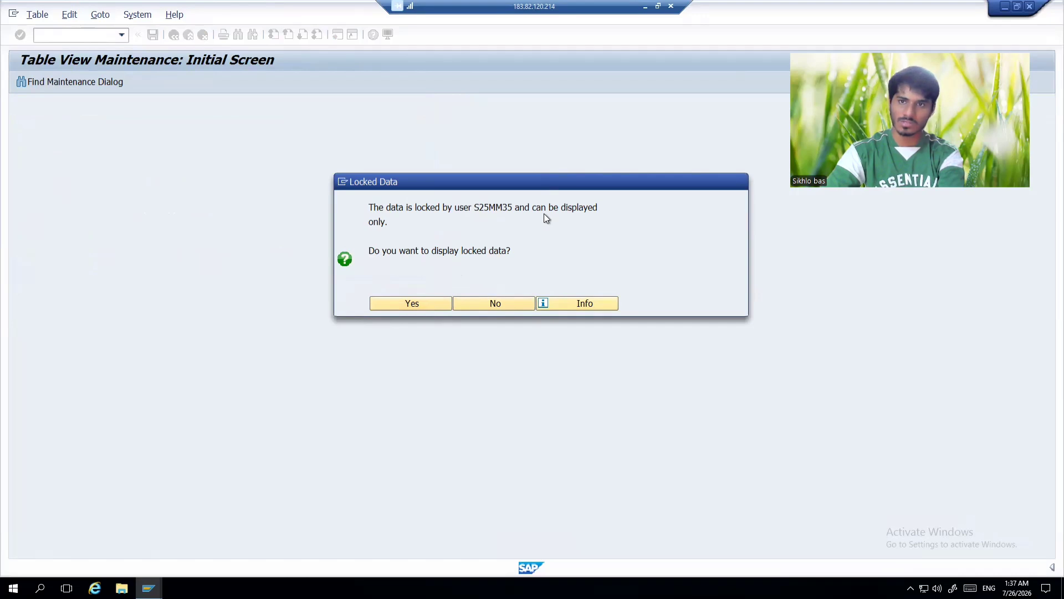
click(427, 304)
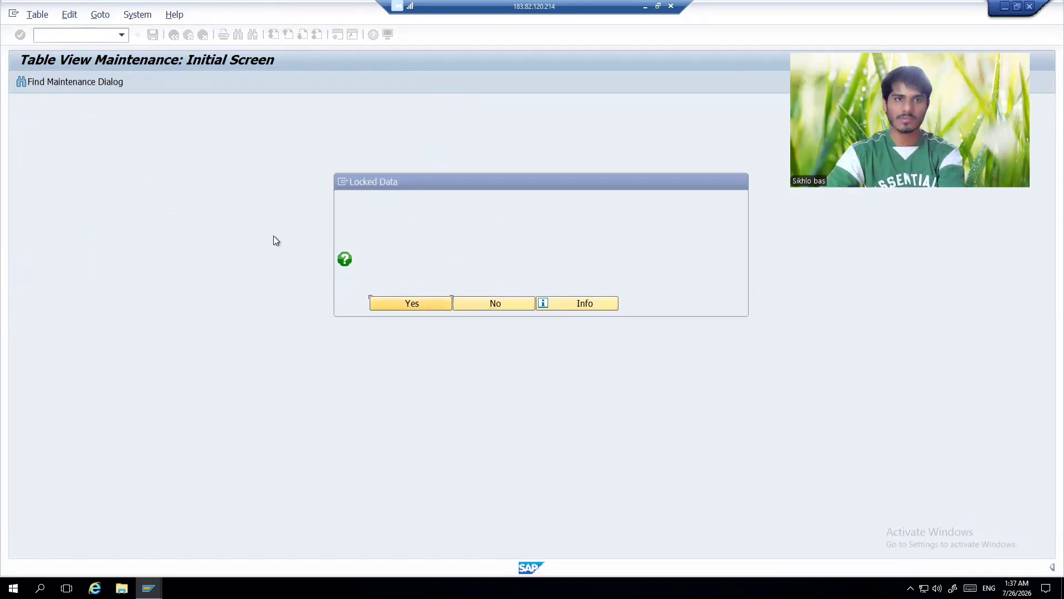
click(174, 34)
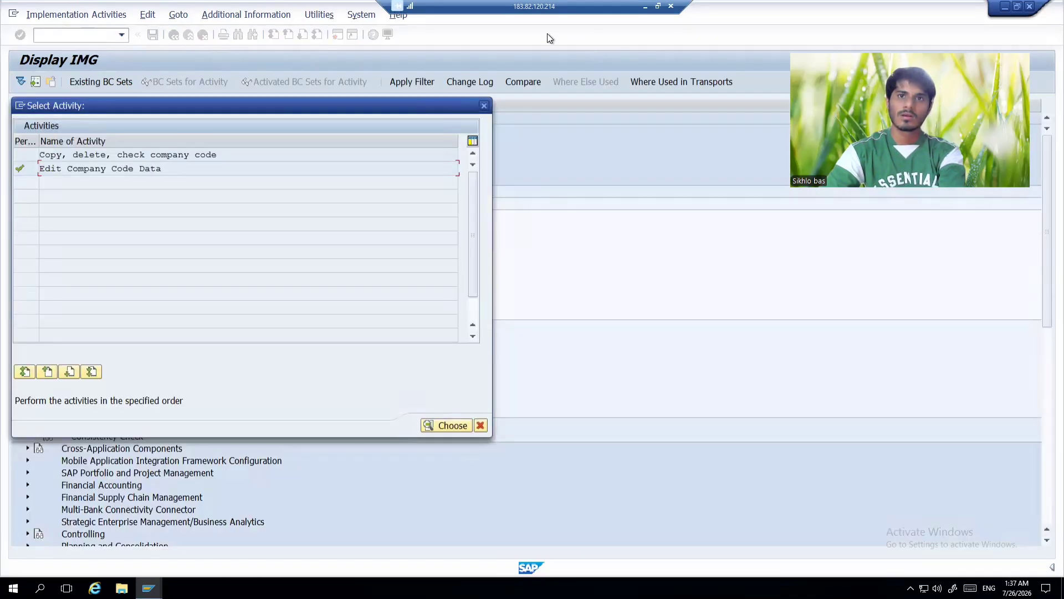
click(485, 105)
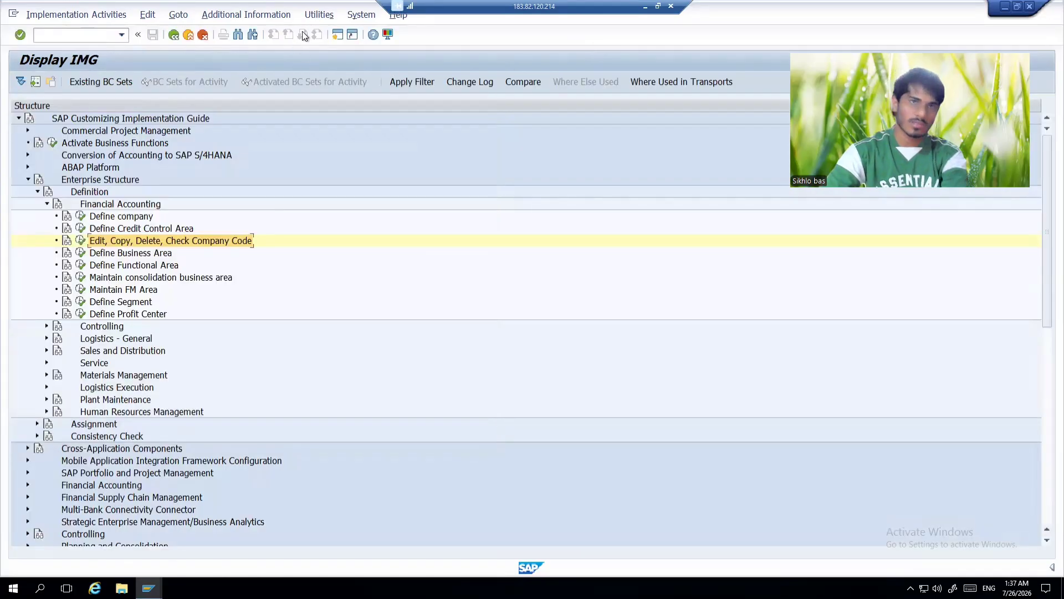
Open a new session, run transaction sm12 and search client 100 for lock entries without a user name restriction.
click(338, 34)
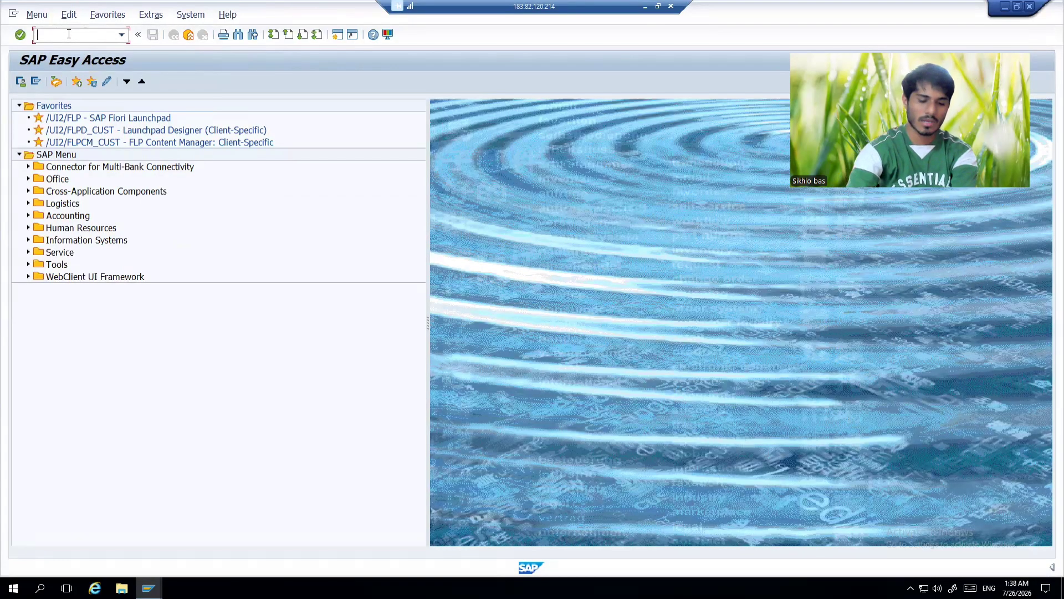
text(sm12)
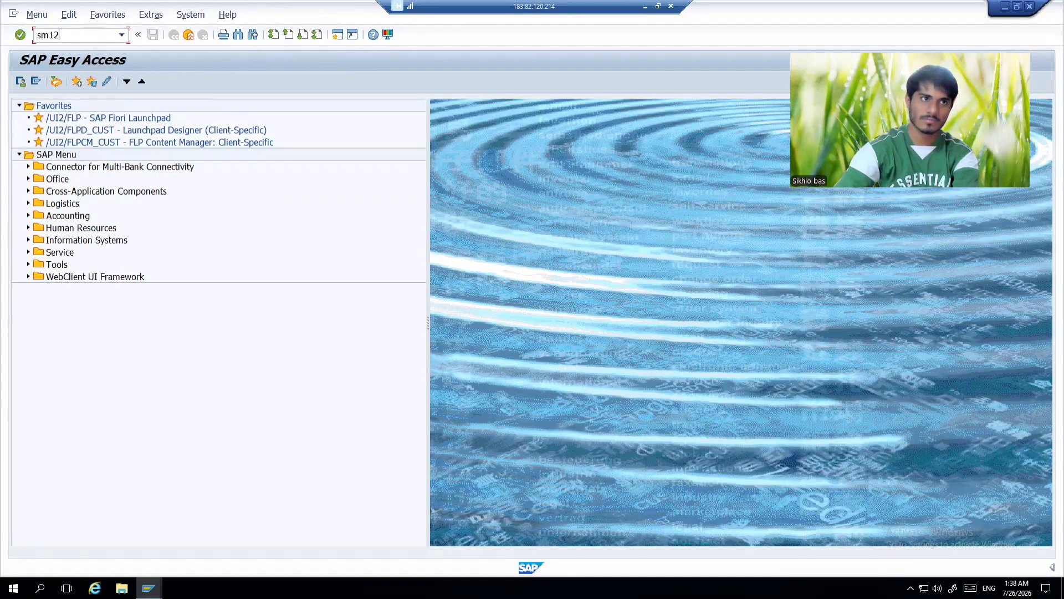
key(Return)
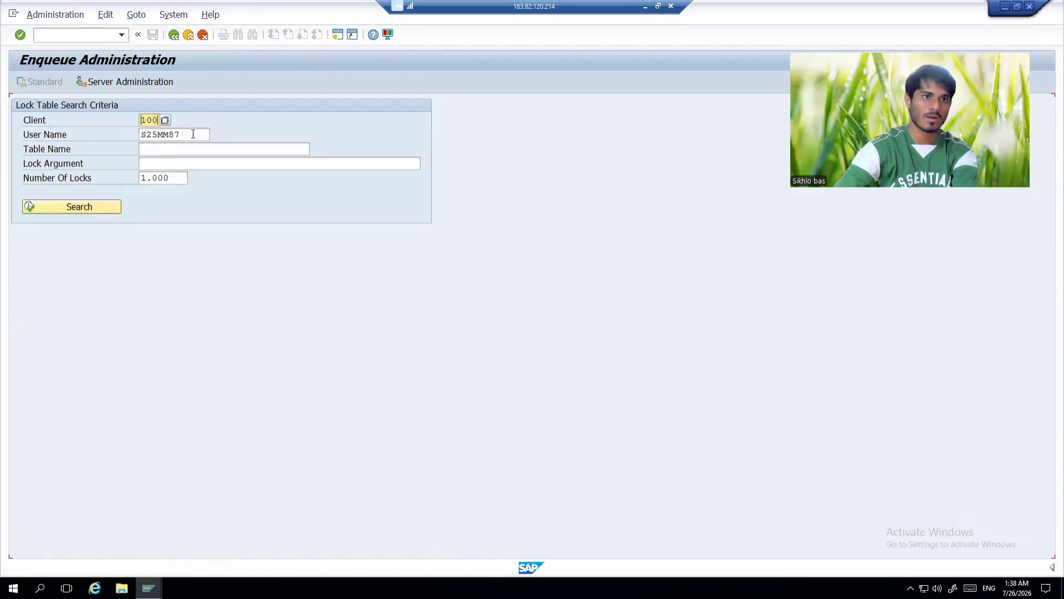
key(Tab)
key(Delete)
click(78, 205)
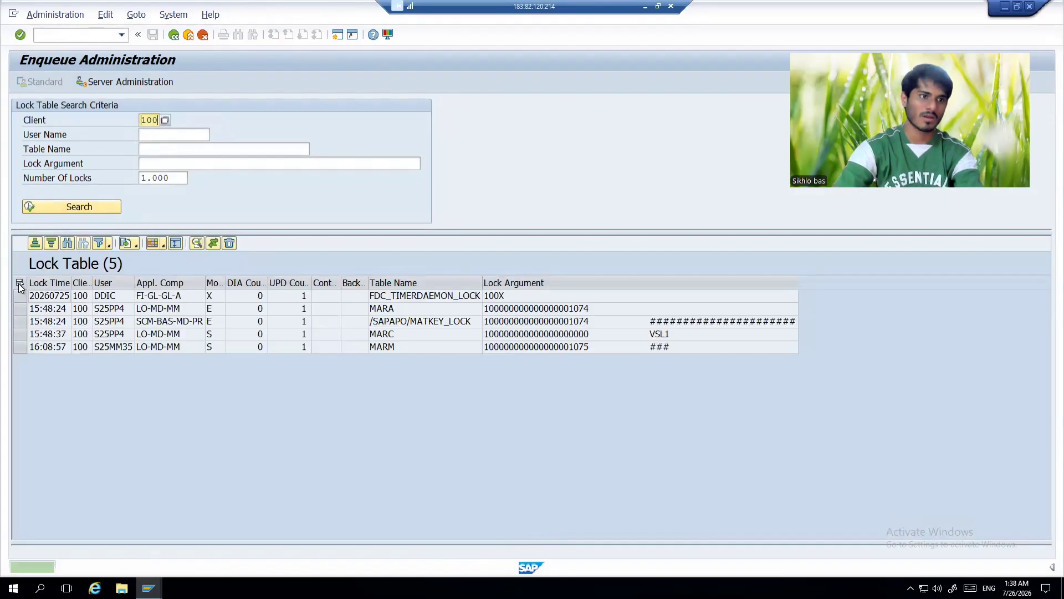
Delete all entries listed in the lock table, confirm the deletion, and exit to SAP Easy Access.
click(20, 283)
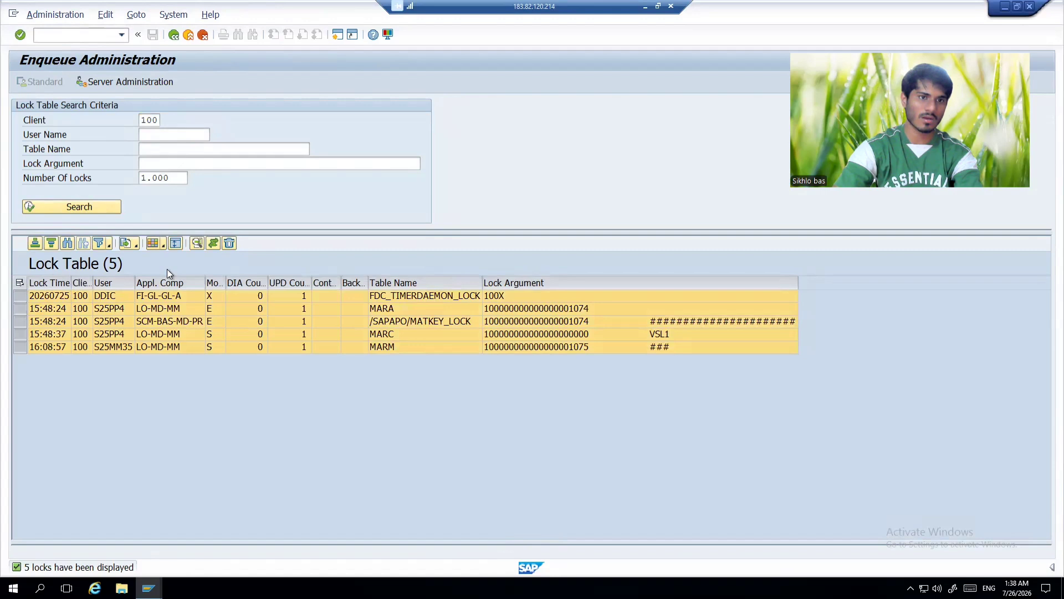
click(229, 244)
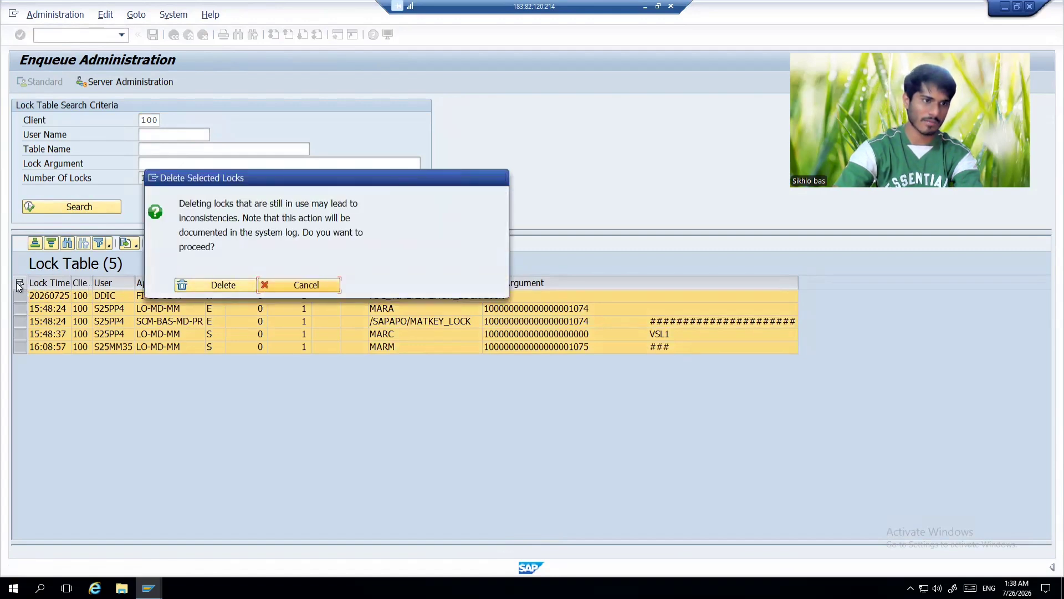
click(187, 289)
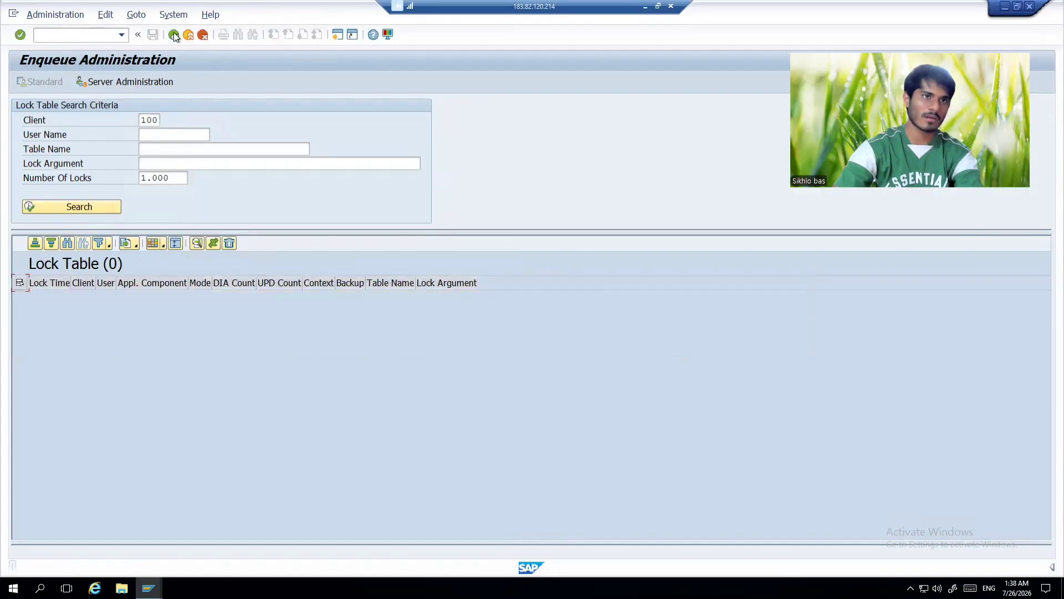
click(203, 35)
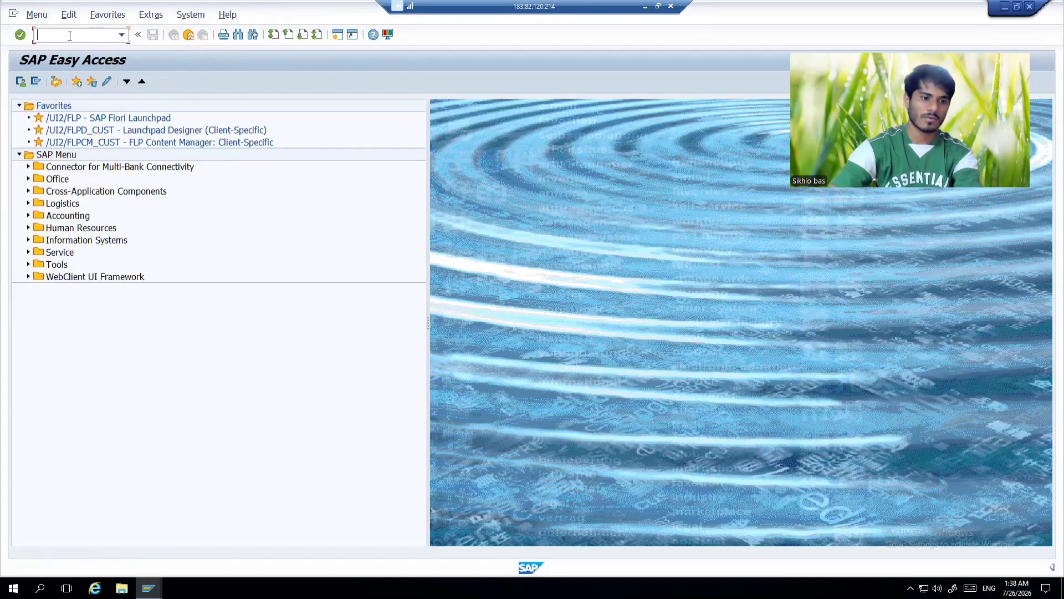
Run transaction spro, open the SAP Reference IMG and expand Enterprise Structure down to Definition > Financial Accounting.
text(spro)
key(Return)
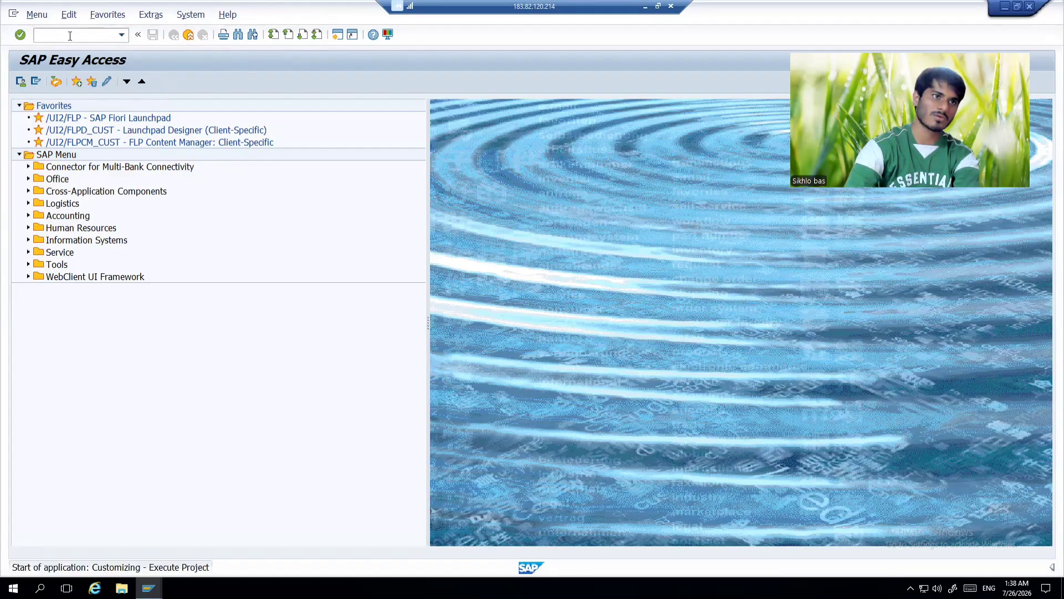
click(57, 81)
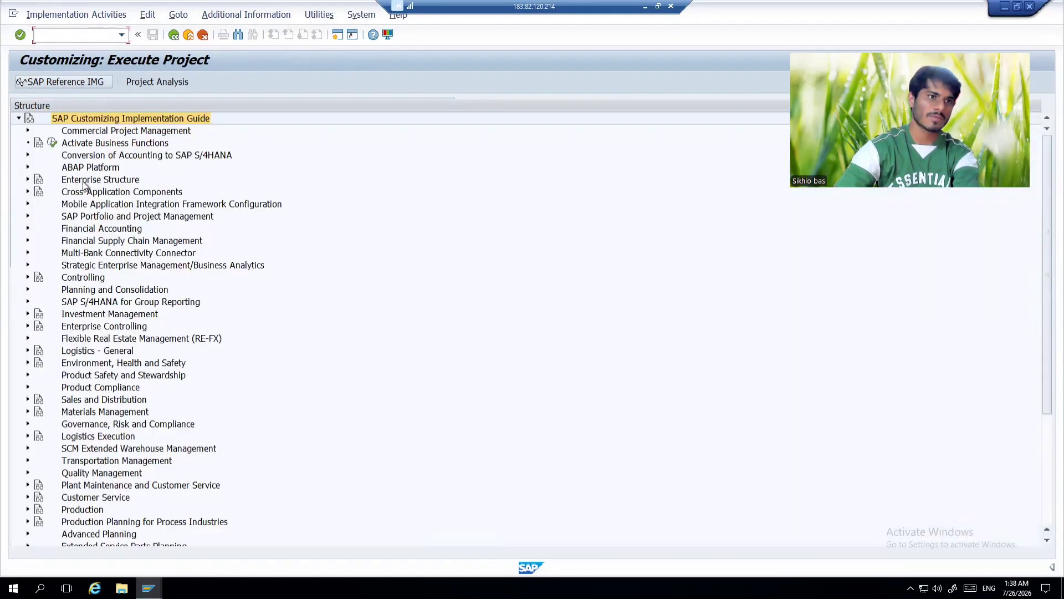
click(86, 181)
click(28, 179)
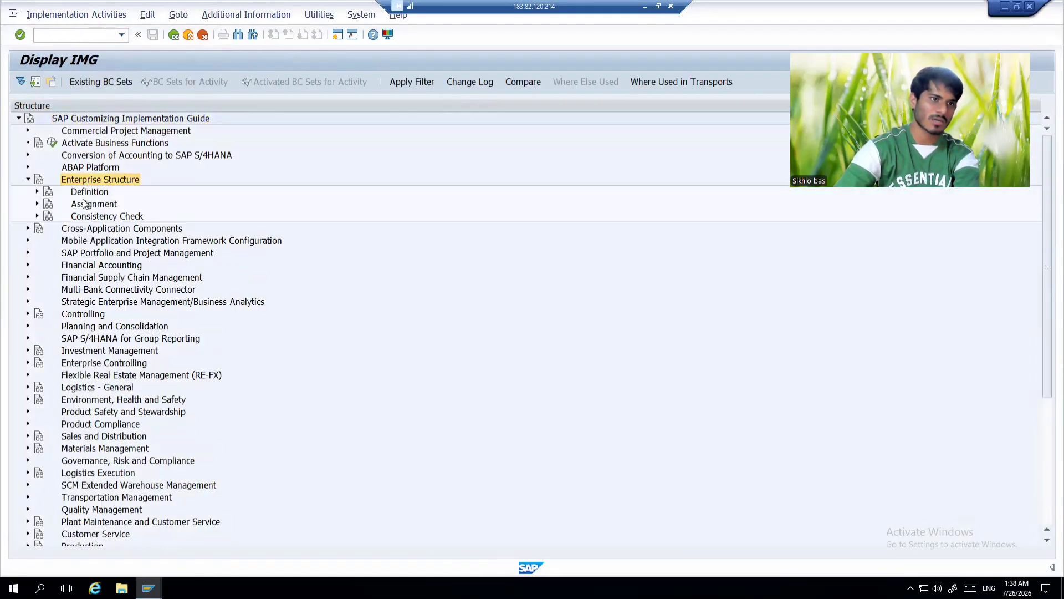
click(73, 192)
click(37, 192)
click(110, 205)
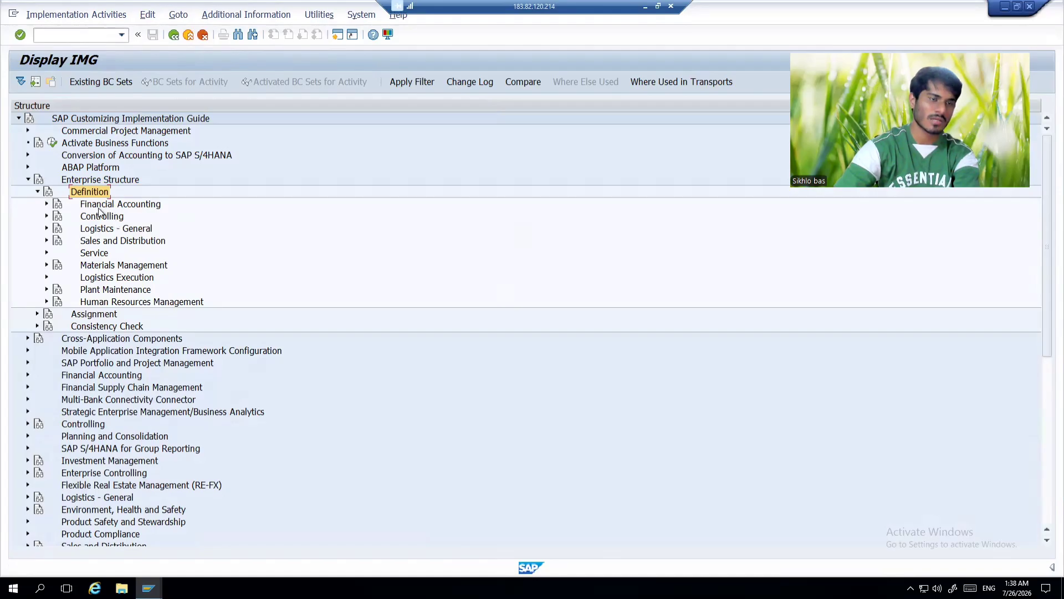
click(47, 204)
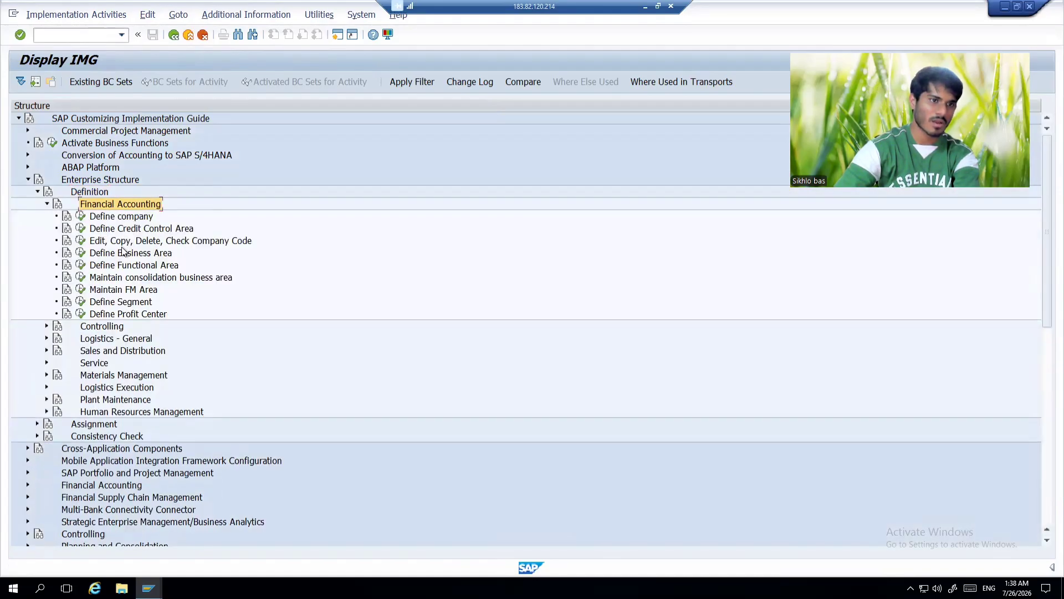
Execute Edit, Copy, Delete, Check Company Code and choose the Edit Company Code Data activity.
click(197, 240)
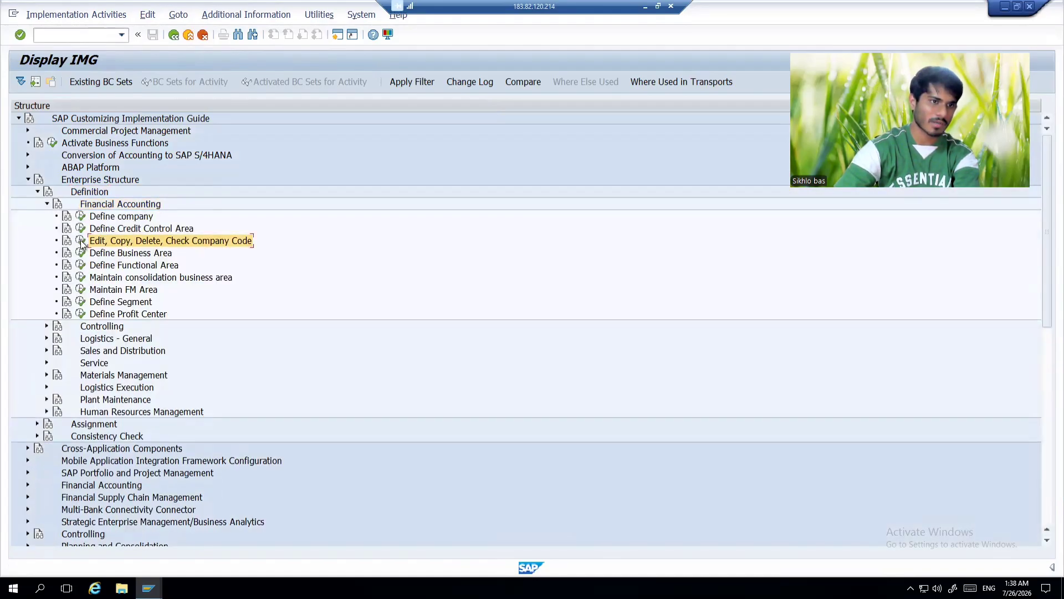
click(98, 236)
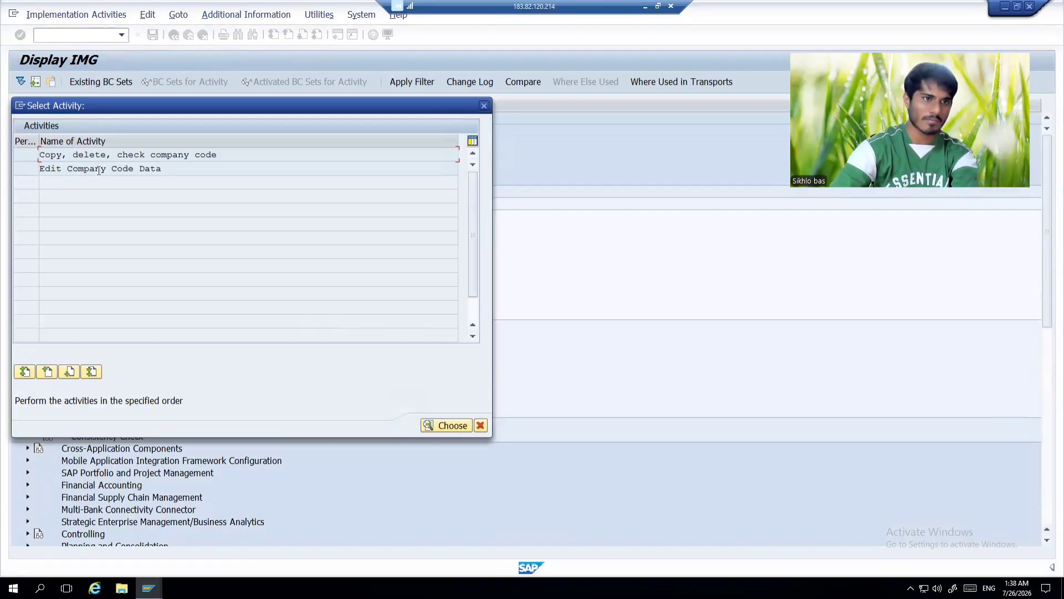
double_click(100, 169)
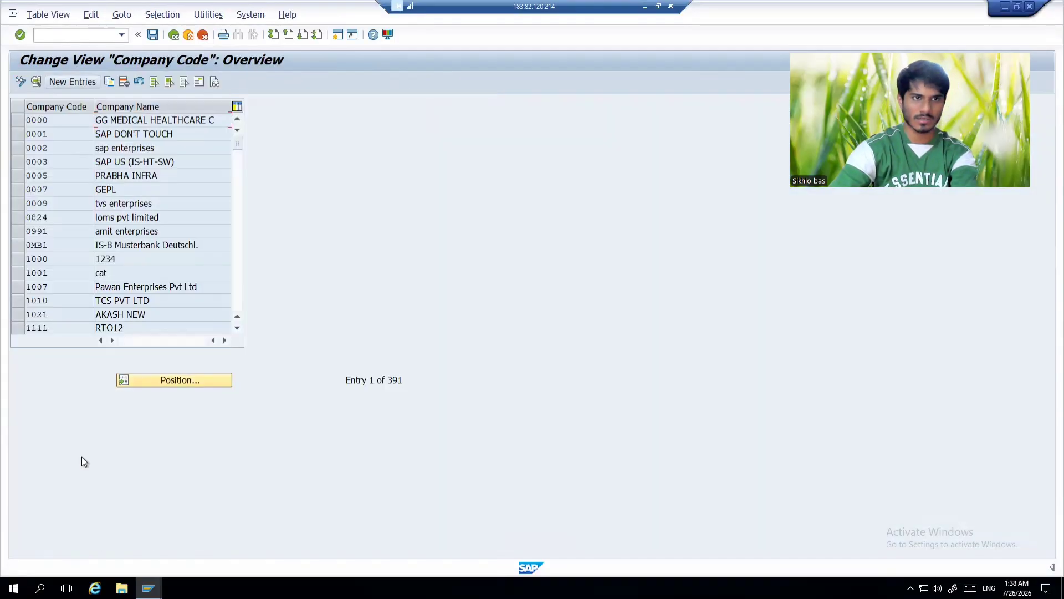
click(79, 83)
click(173, 34)
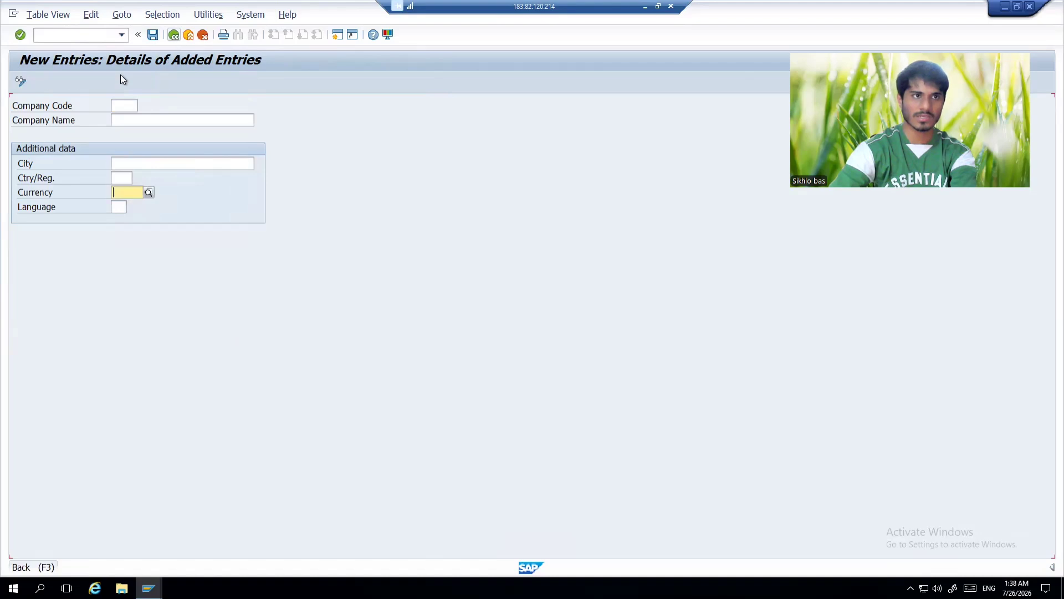
click(173, 35)
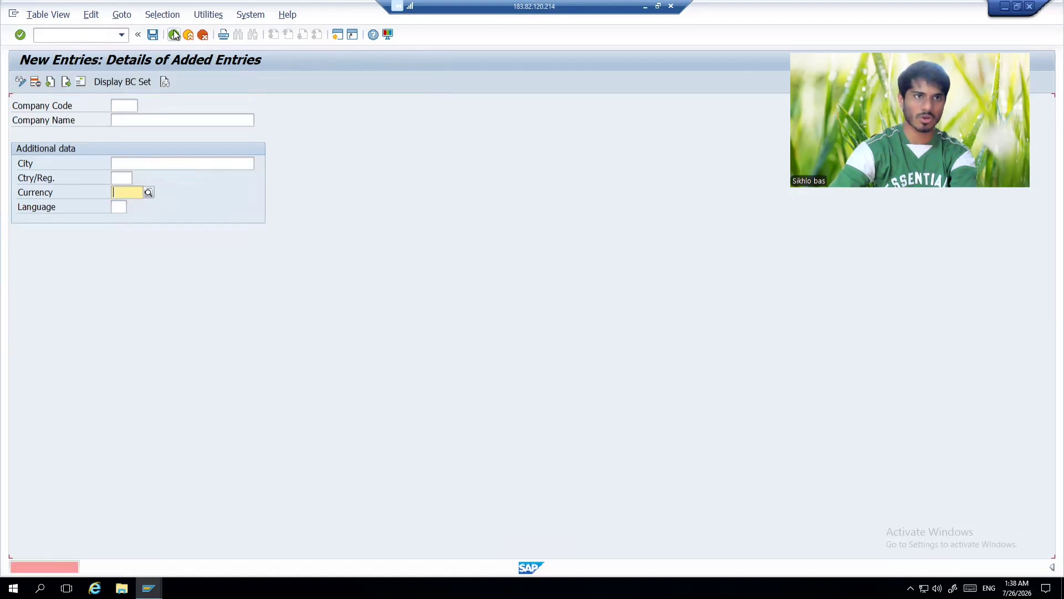
click(203, 35)
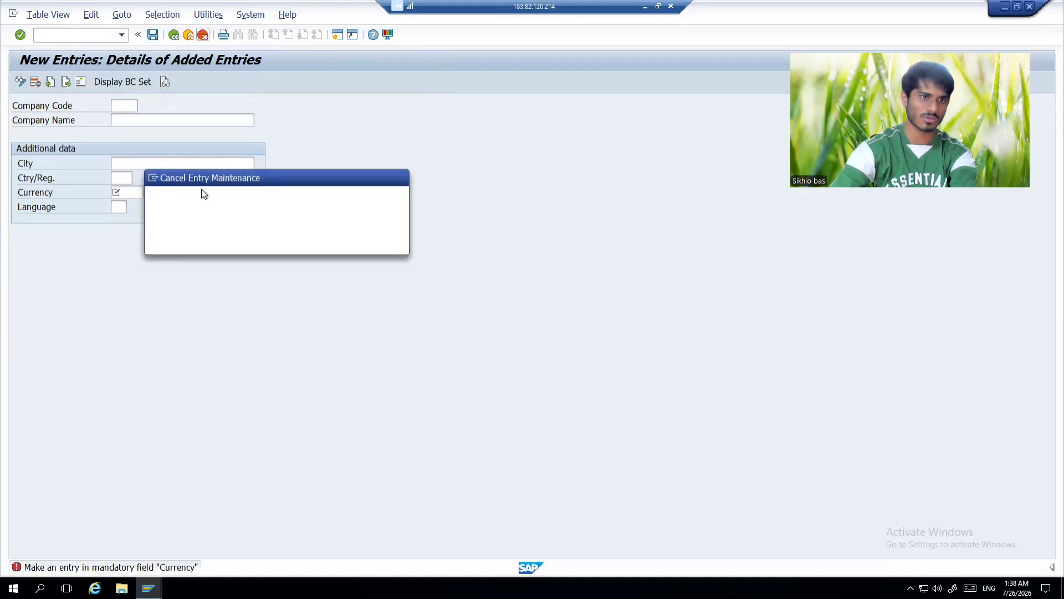
click(213, 240)
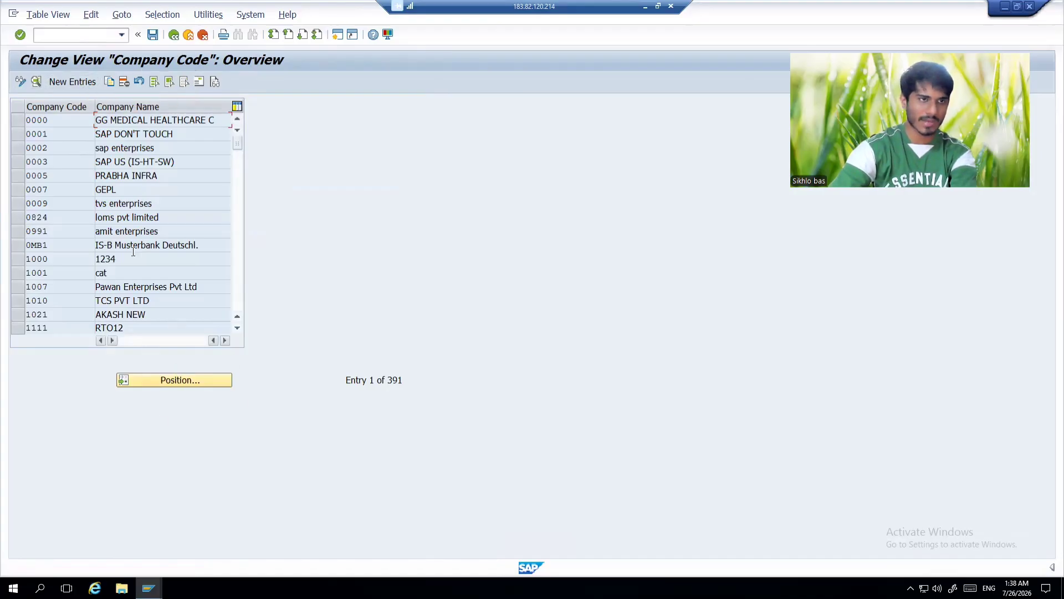
Create a new company code entry with code sikh and company name sikhlo bas private LTD.
click(71, 83)
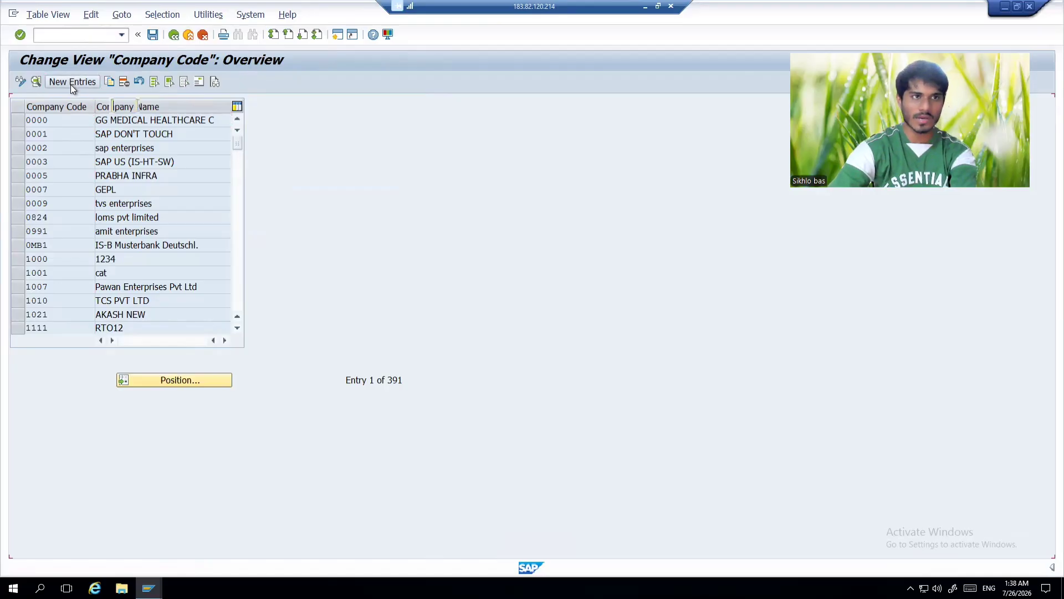
click(126, 108)
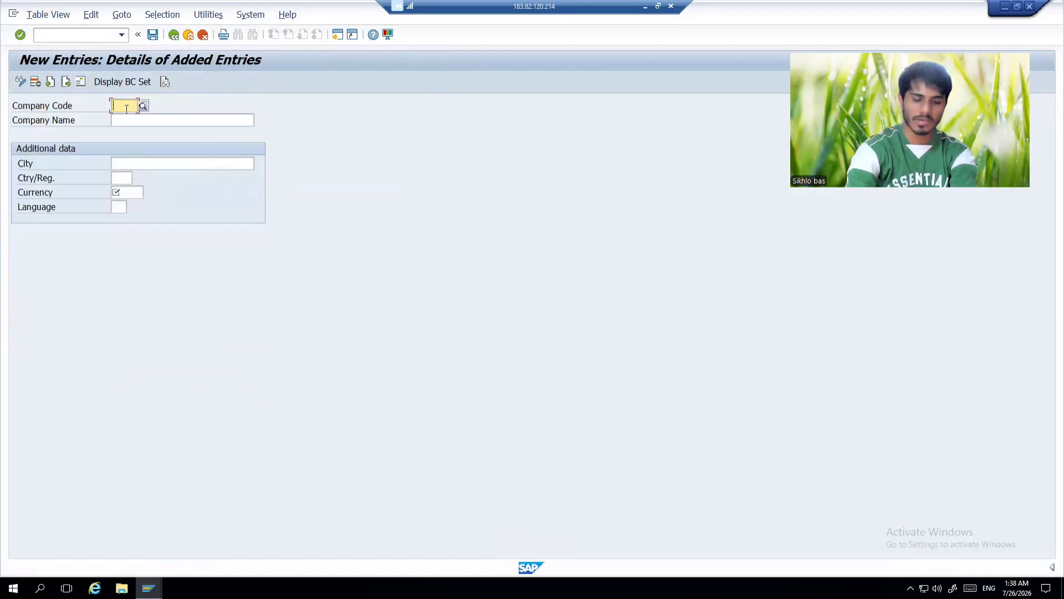
text(sikh)
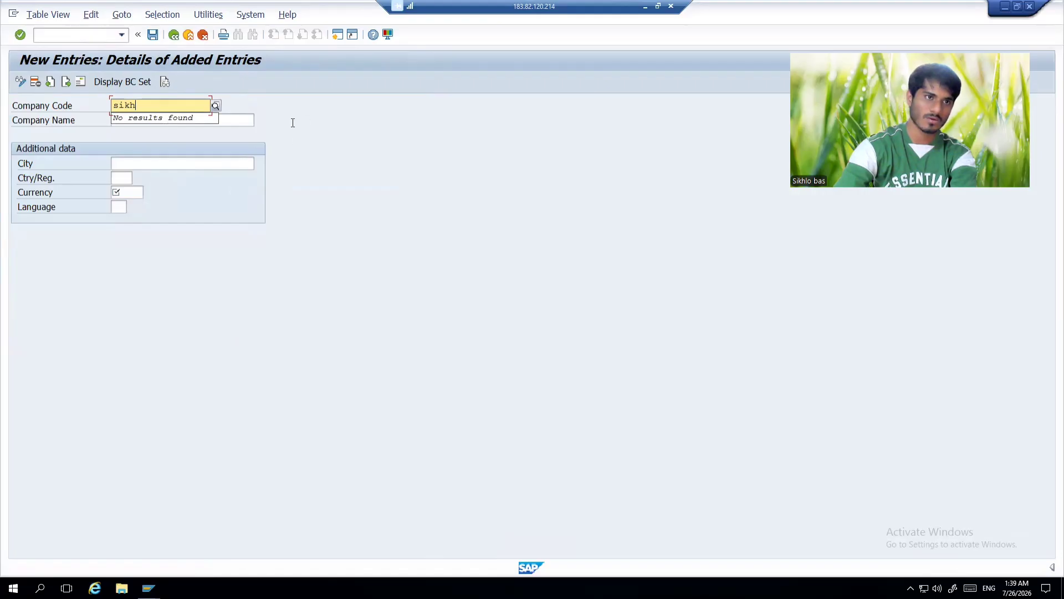
click(227, 118)
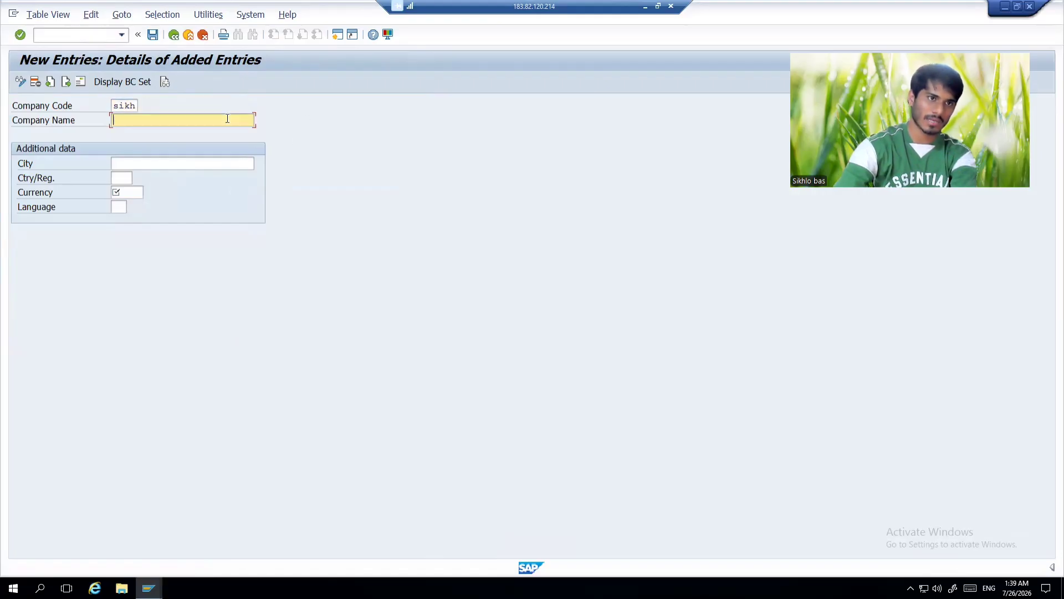
text(sik)
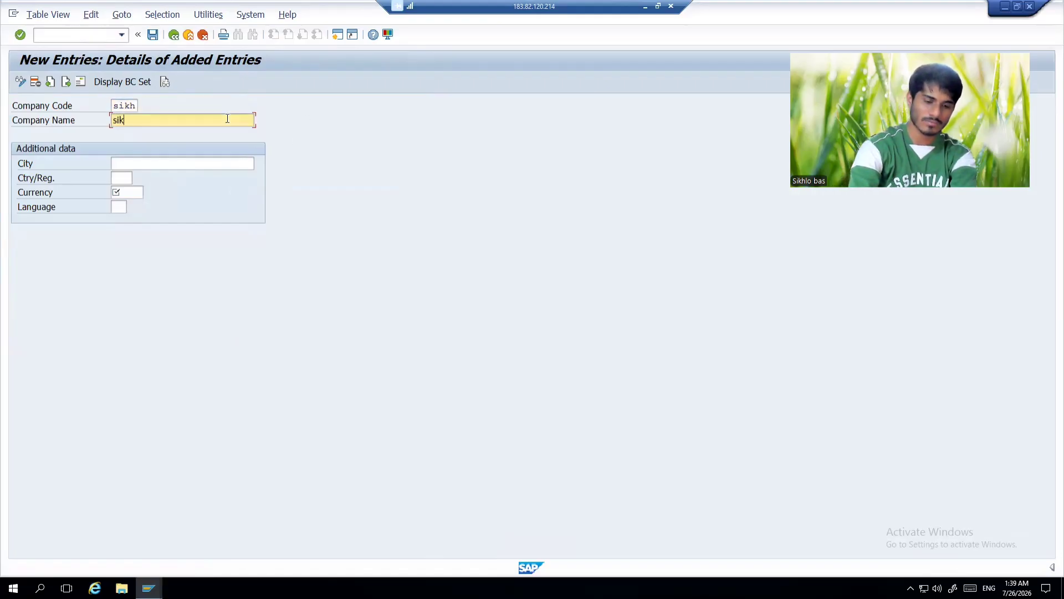
text(hlo bas )
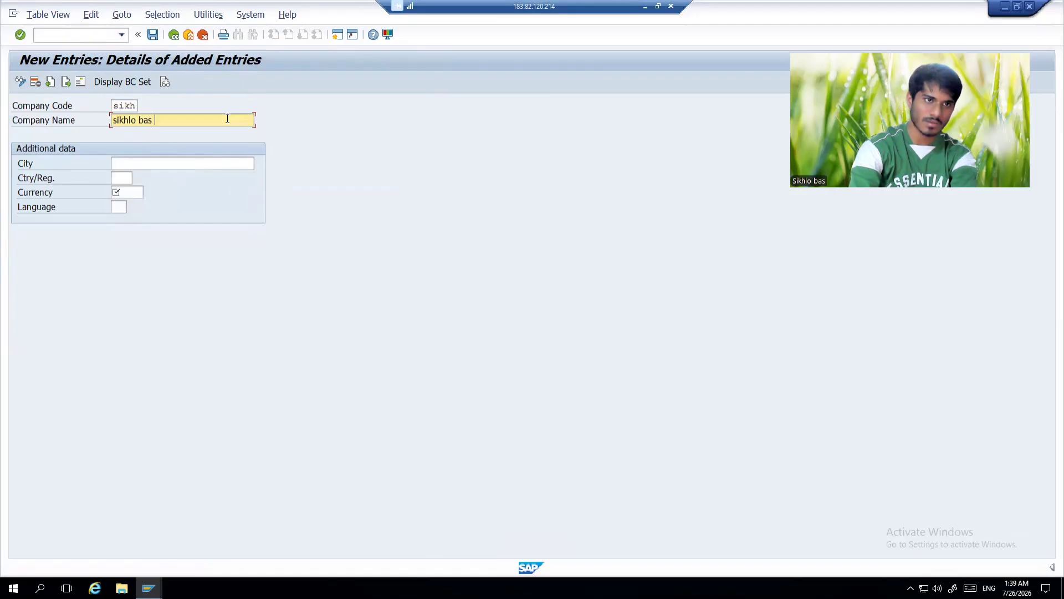
text(private limti)
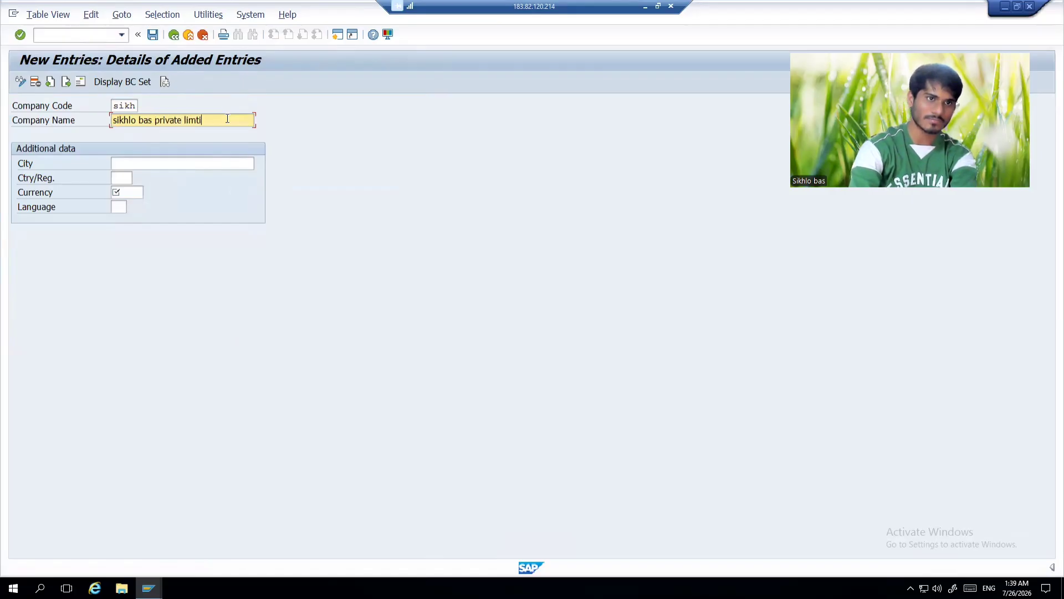
key(BackSpace)
key(BackSpace)
text(ite)
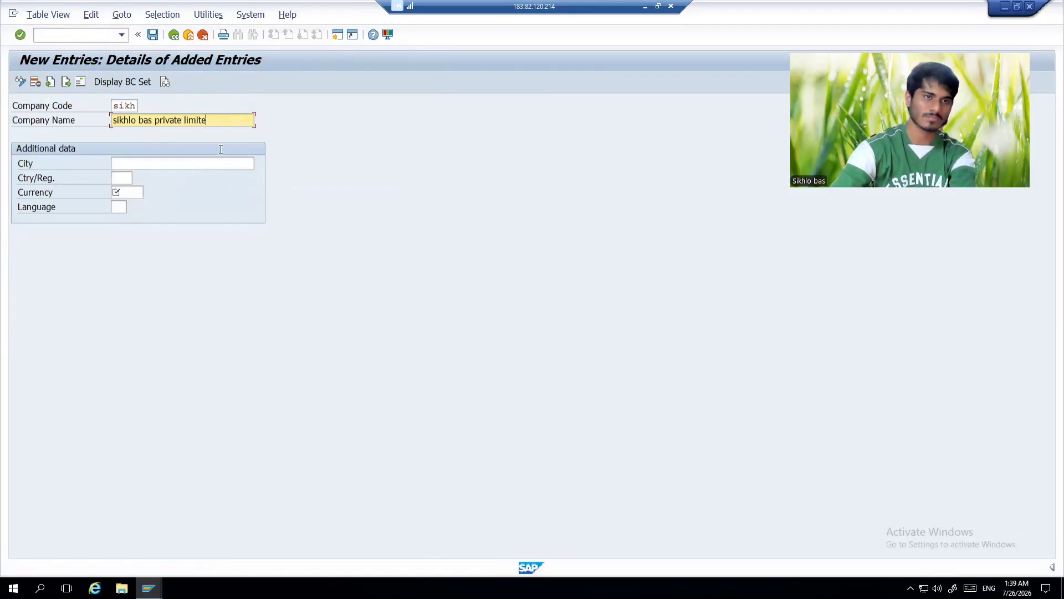
key(BackSpace)
key(BackSpace)
key(BackSpace)
key(BackSpace)
key(BackSpace)
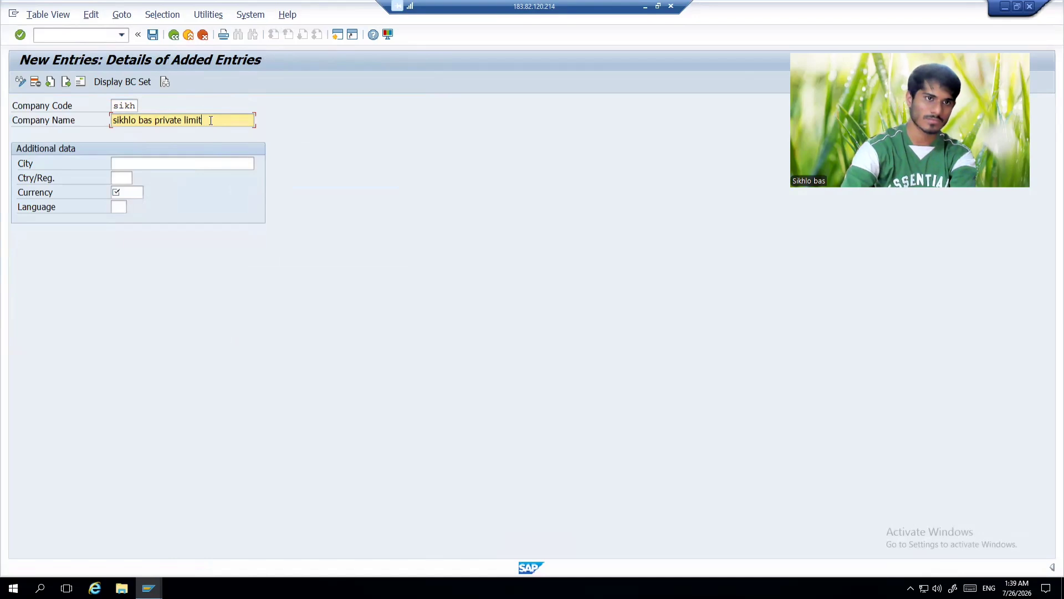
text(t)
key(BackSpace)
key(BackSpace)
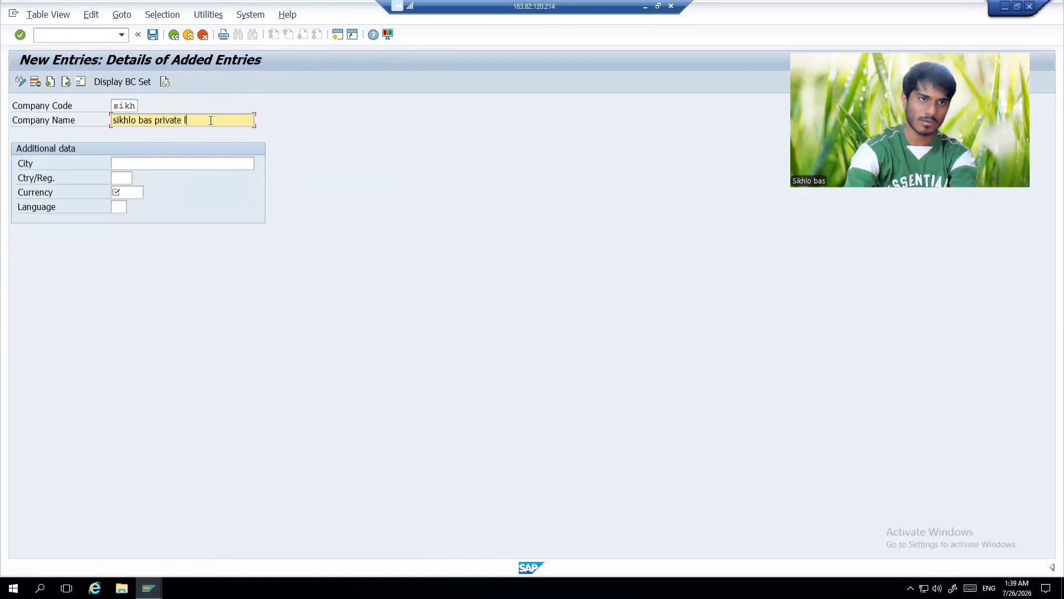
text(LTD)
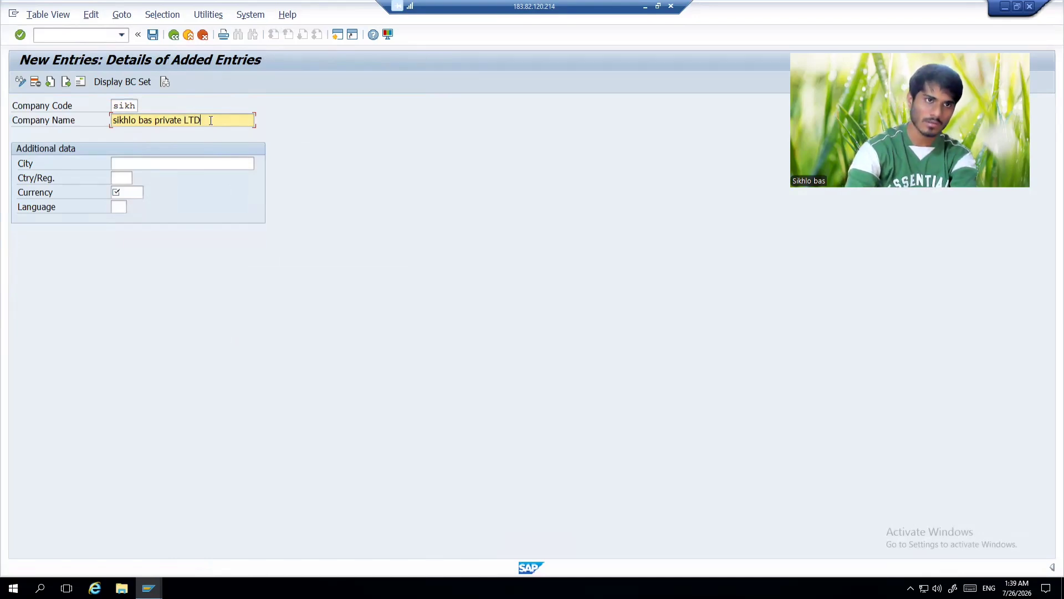
text(.)
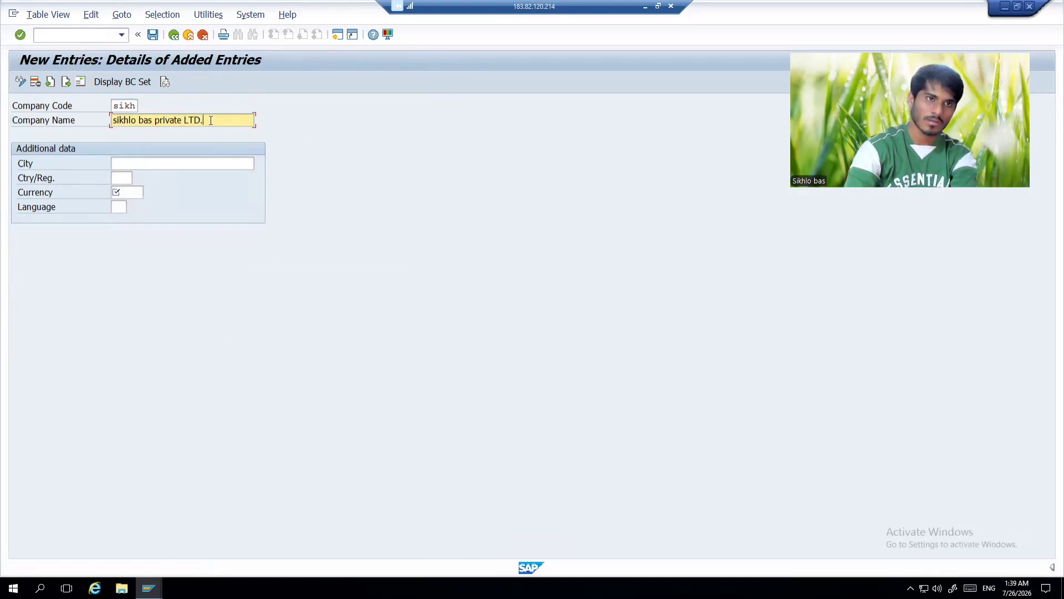
Set the city to mumbai, country IN, currency INR and language en, and save the company code entry.
click(159, 163)
text(mumbai)
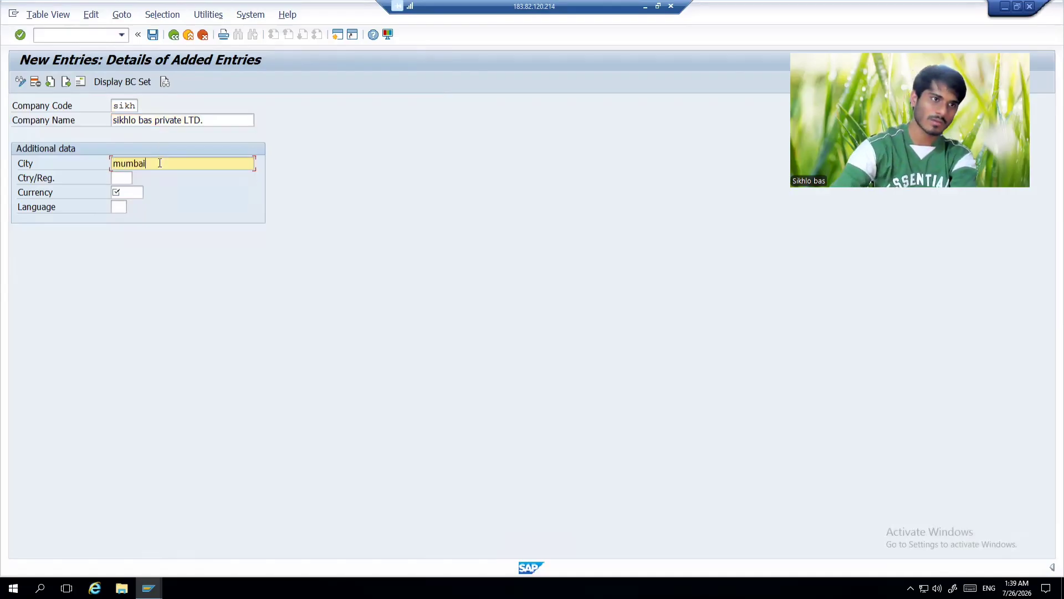
click(122, 179)
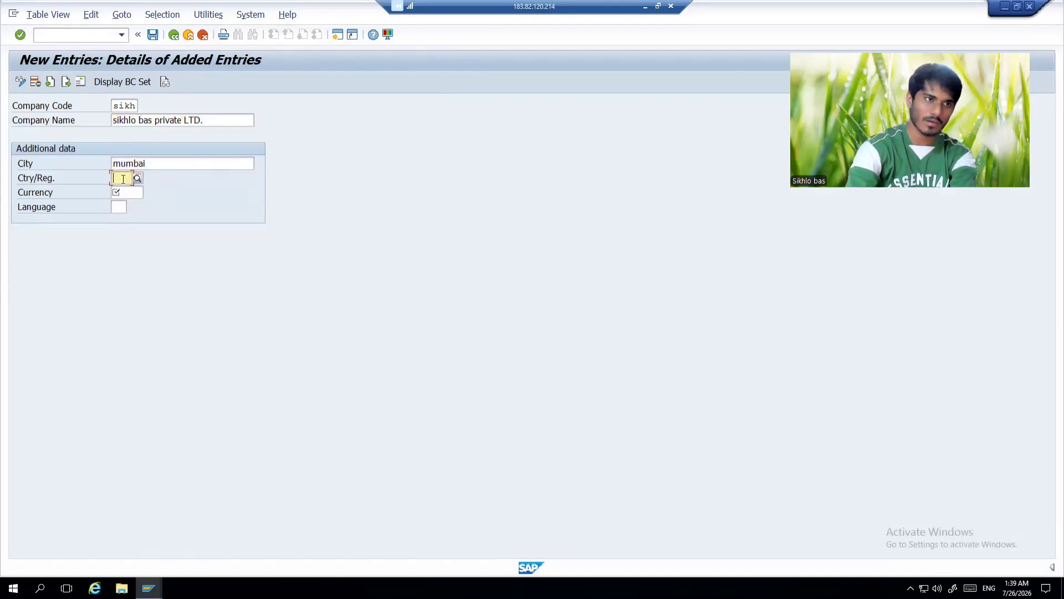
text(in)
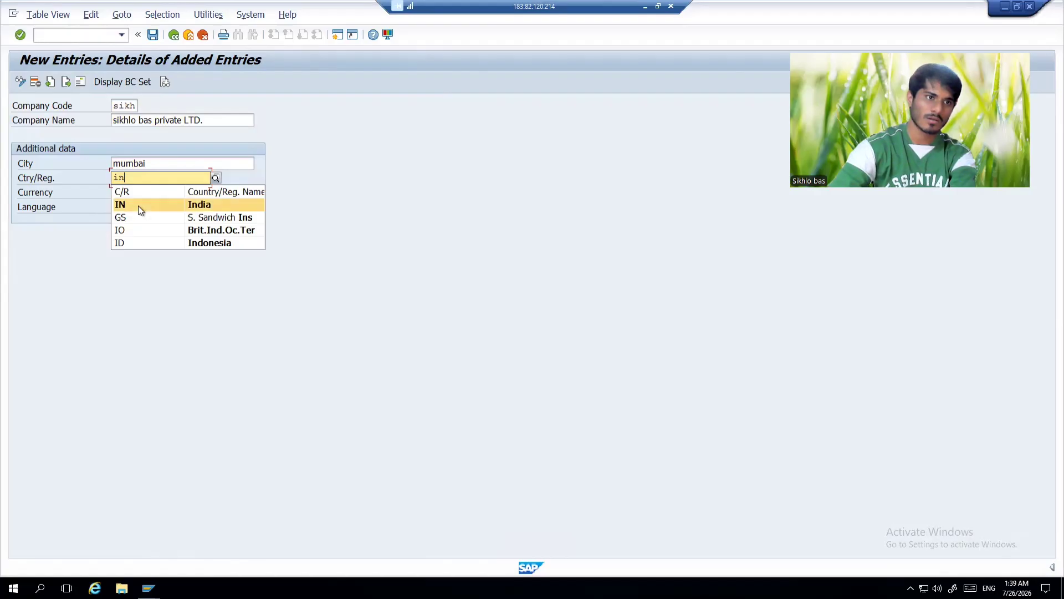
click(138, 205)
click(123, 193)
text(inr)
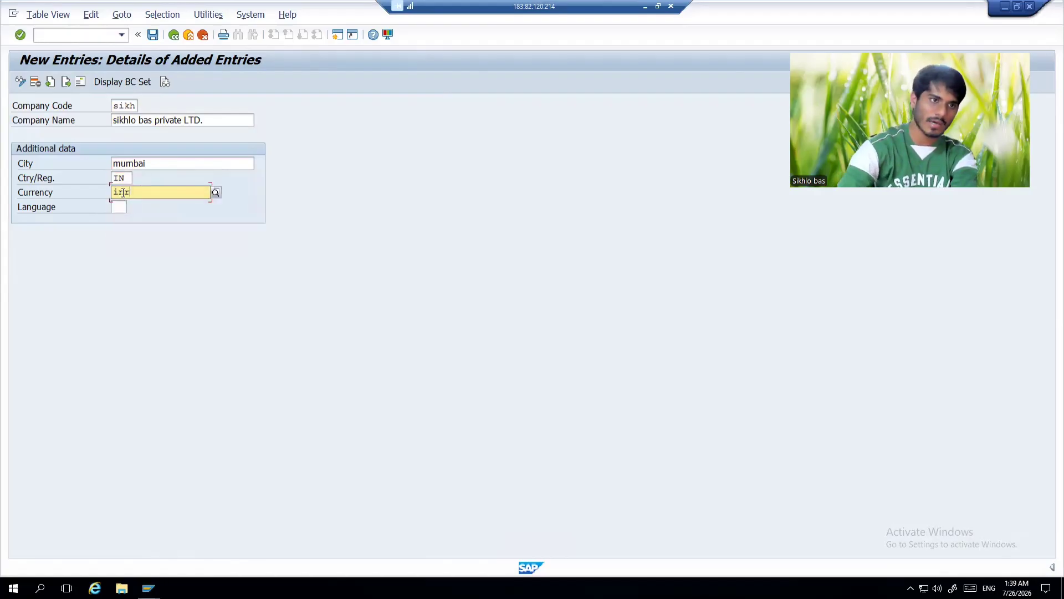
click(114, 218)
click(118, 208)
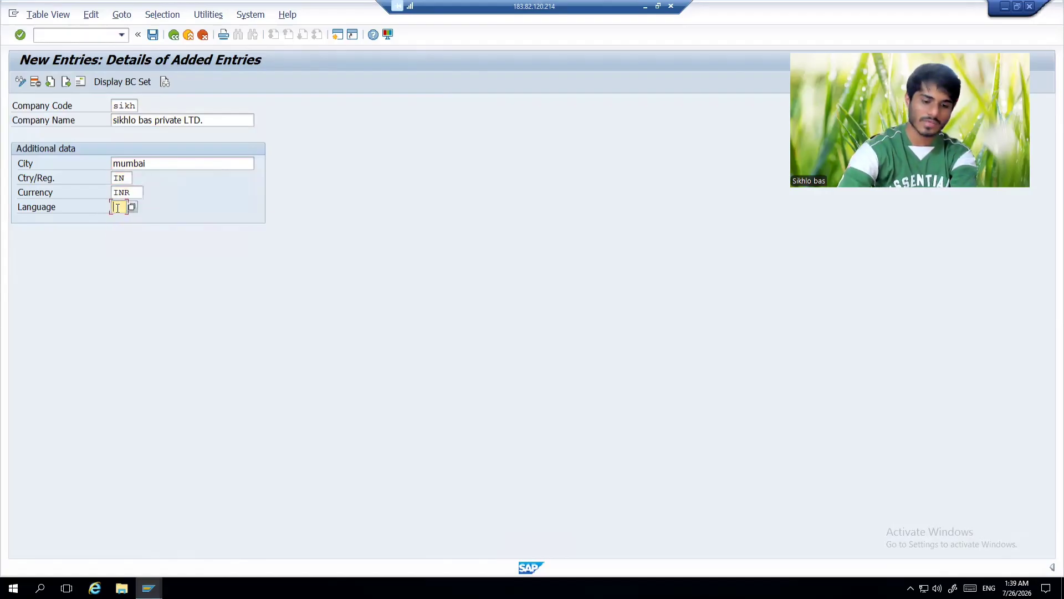
text(en)
click(153, 34)
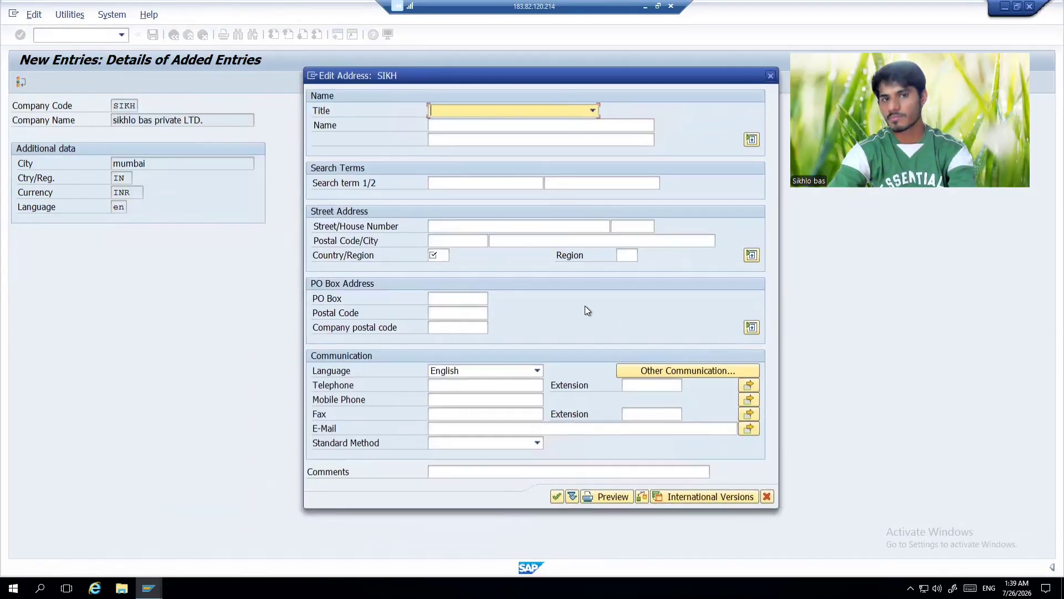
In the company code's address, set the title to Company, the name to Sikhlo bas private limited, and search terms 1 and 2.
click(591, 110)
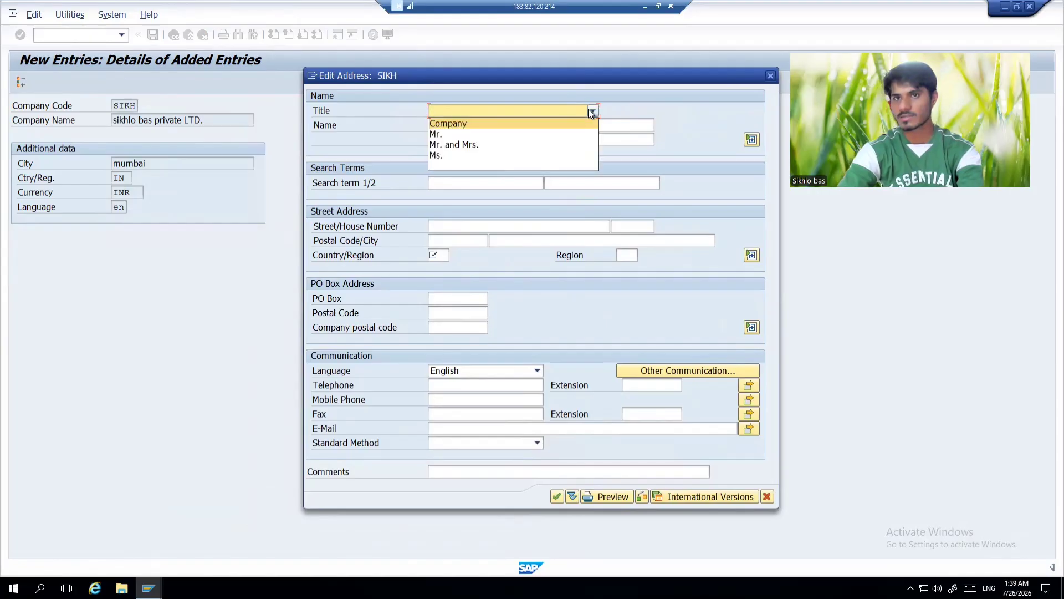
click(477, 124)
click(480, 125)
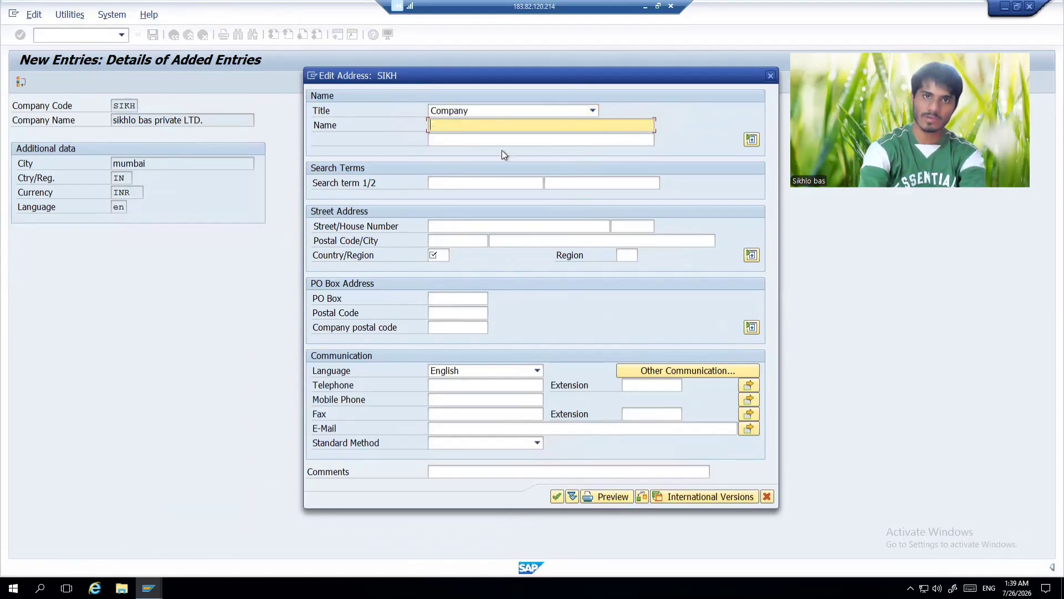
text(Sikhlo bas private l)
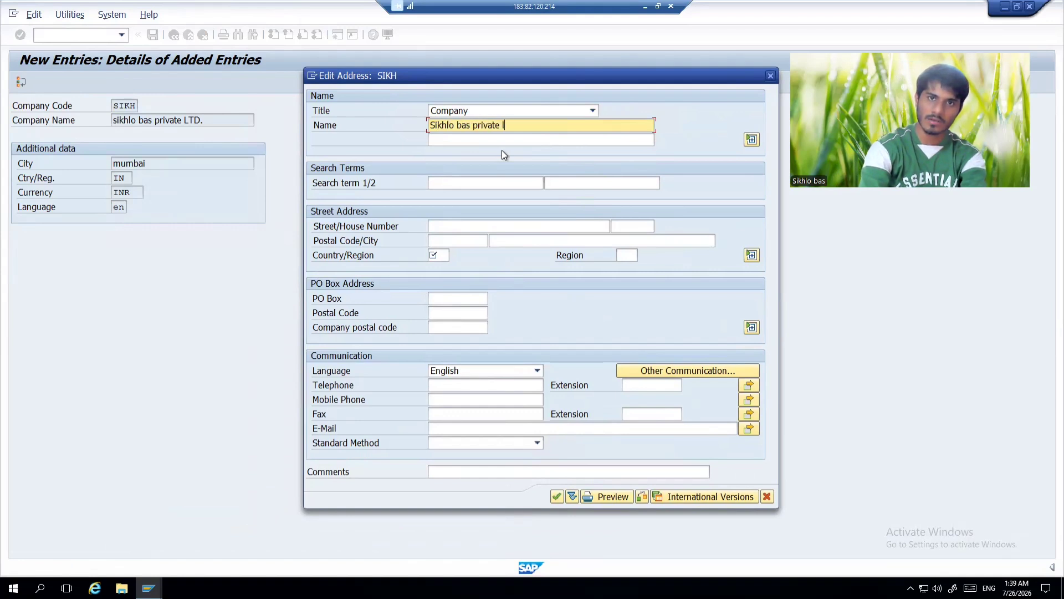
text(imited)
click(468, 185)
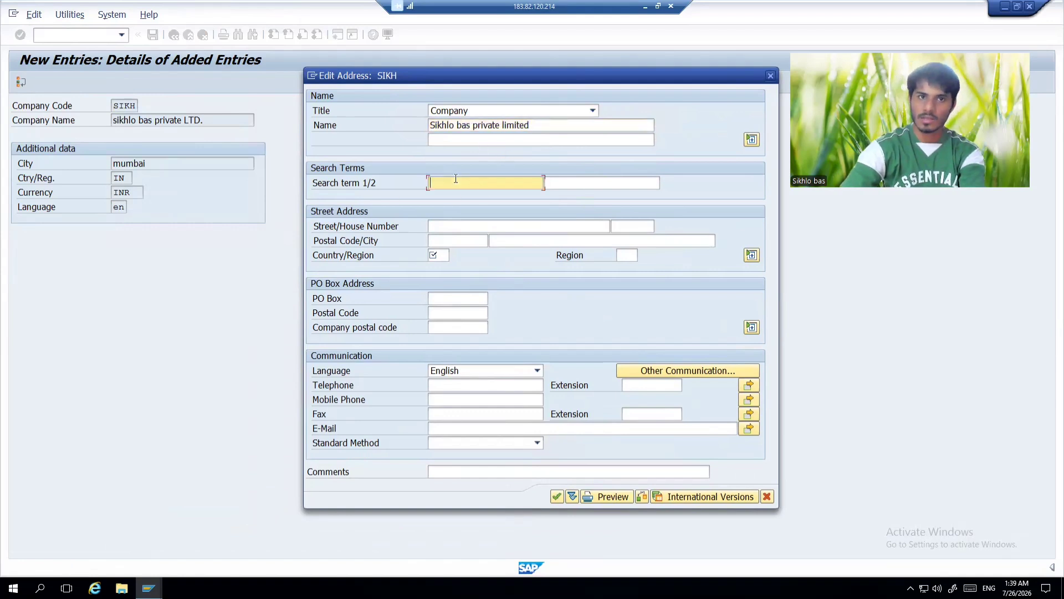
text(1)
click(593, 187)
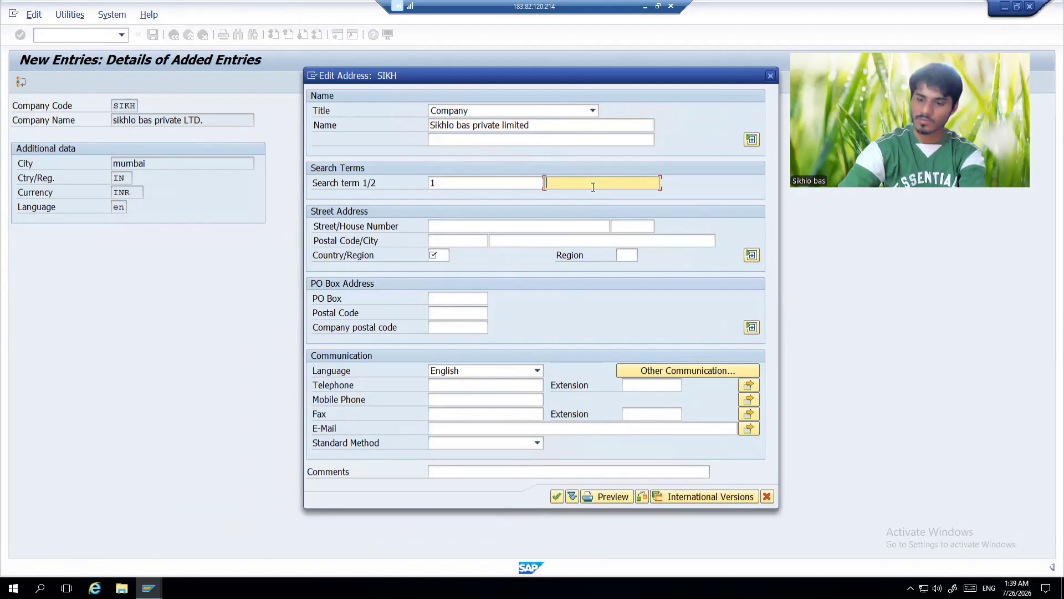
text(2)
Set the address country to IN and the region to 13 (Maharashtra), confirm the address and finish saving the company code.
click(435, 256)
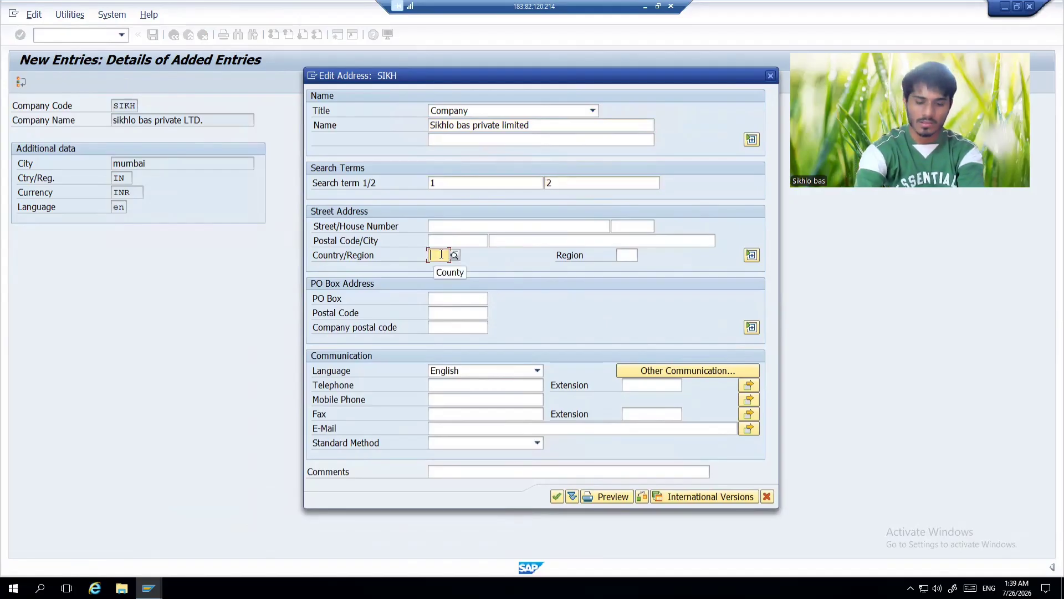
text(in)
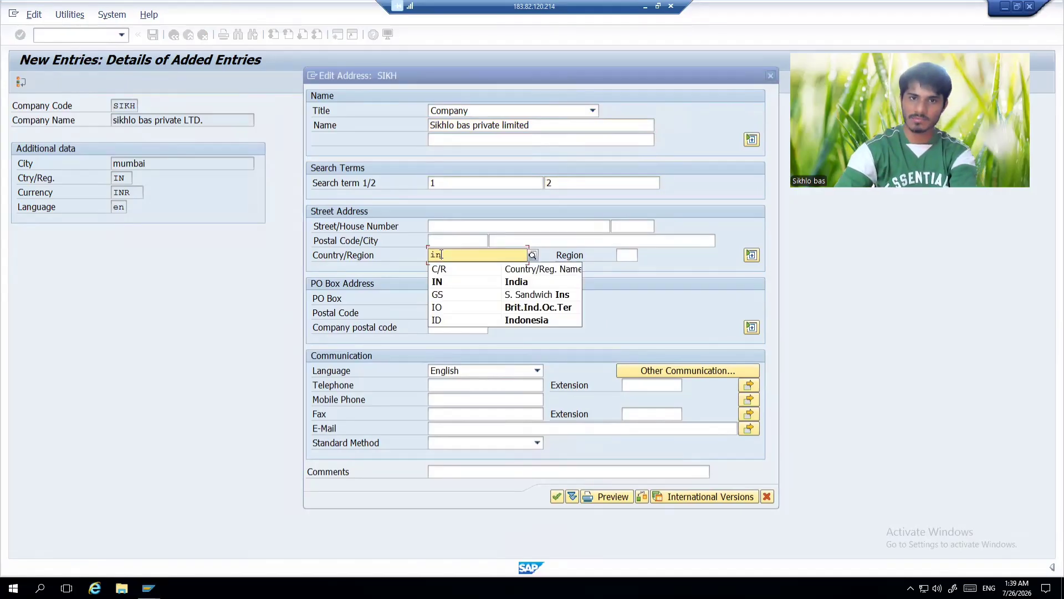
key(Return)
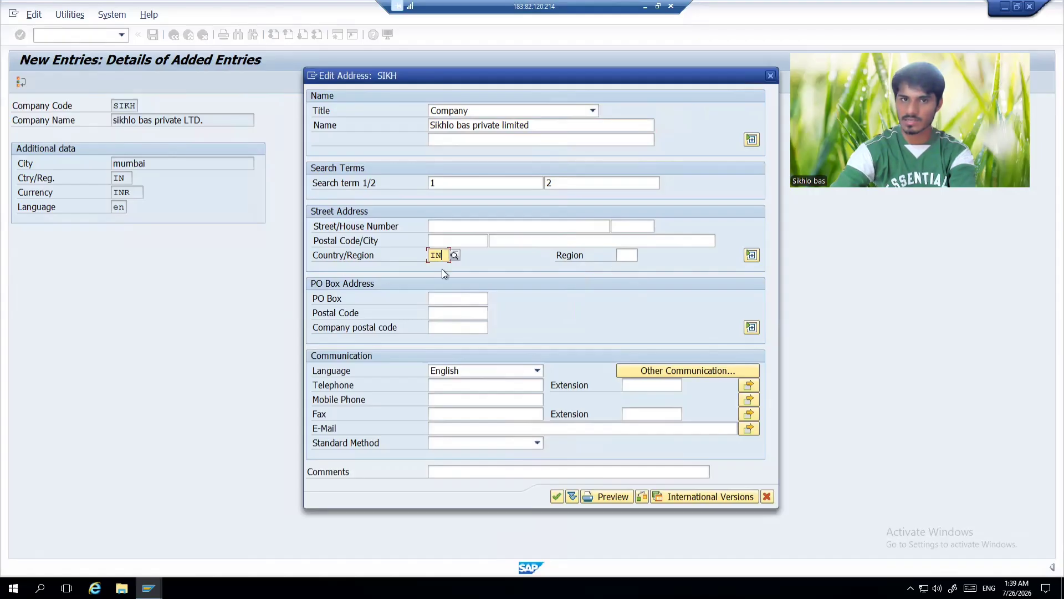
click(628, 257)
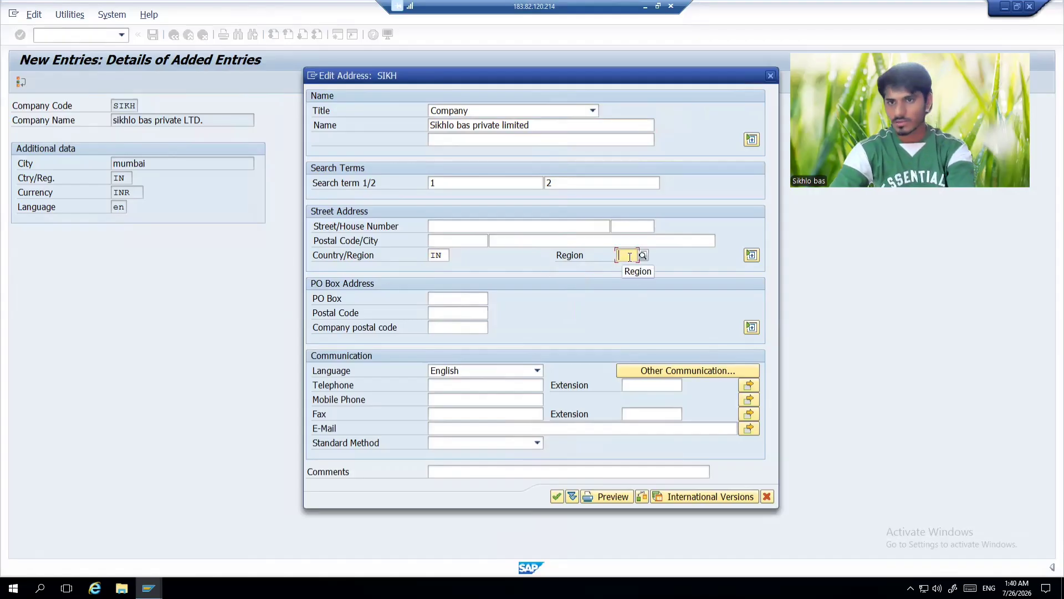
text(13)
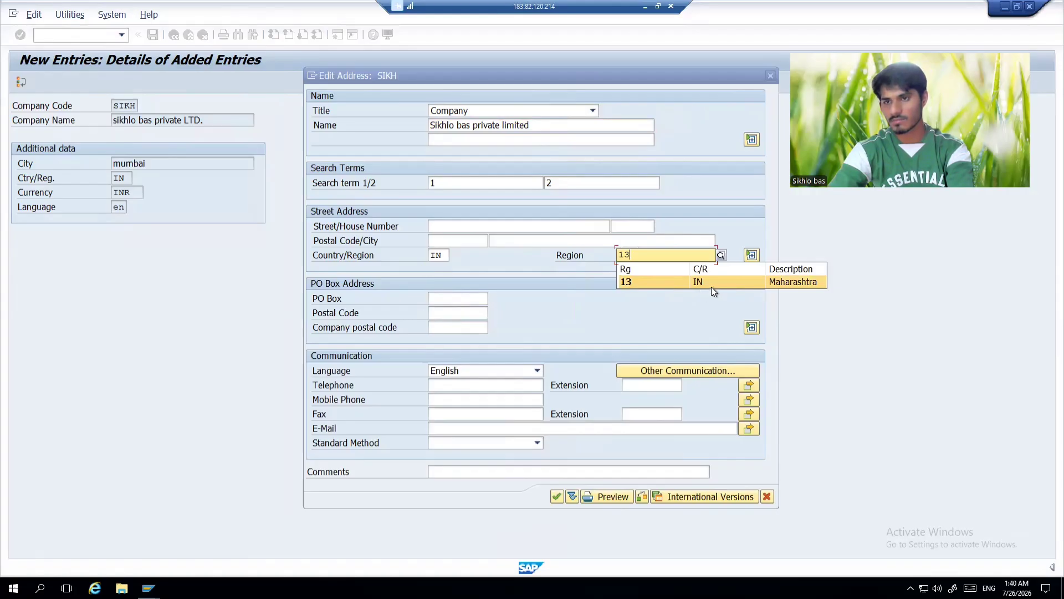
click(716, 282)
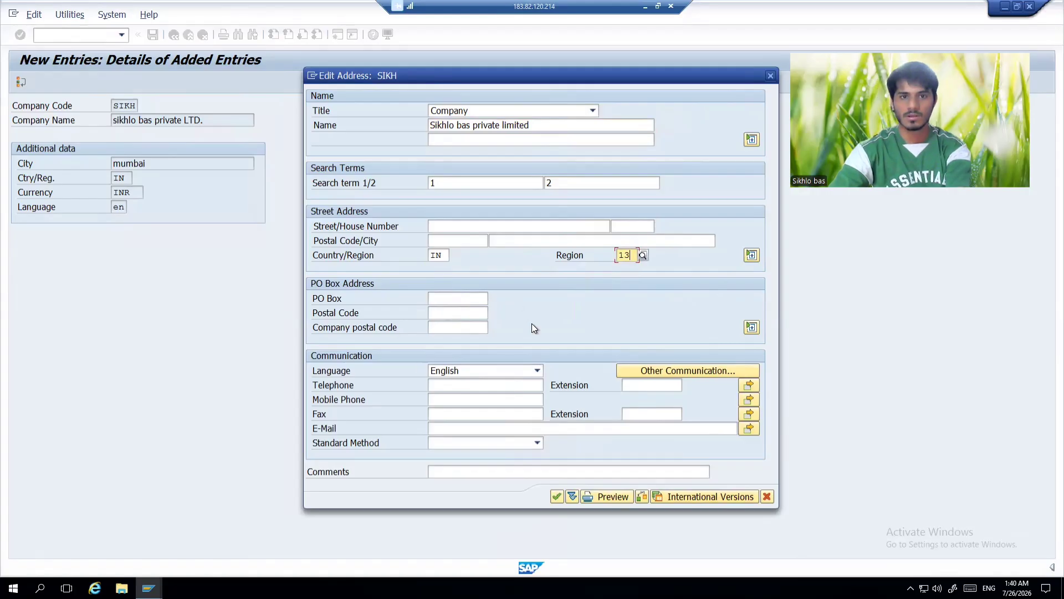
click(557, 496)
click(257, 209)
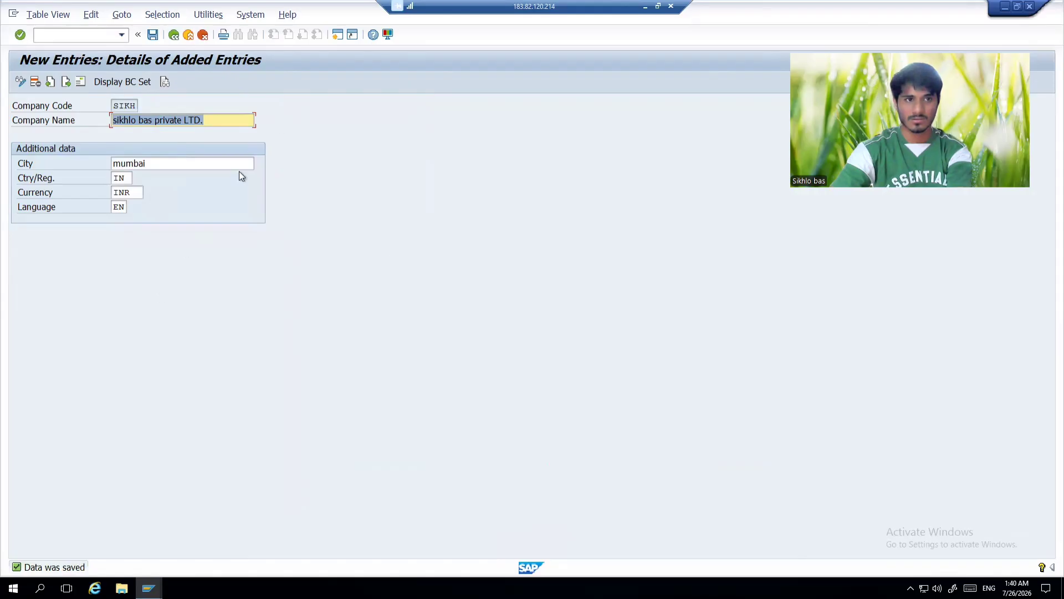
Switch to the Excel plan and review the Assign Company Code to Company row and the company code's planned ID and name.
click(645, 6)
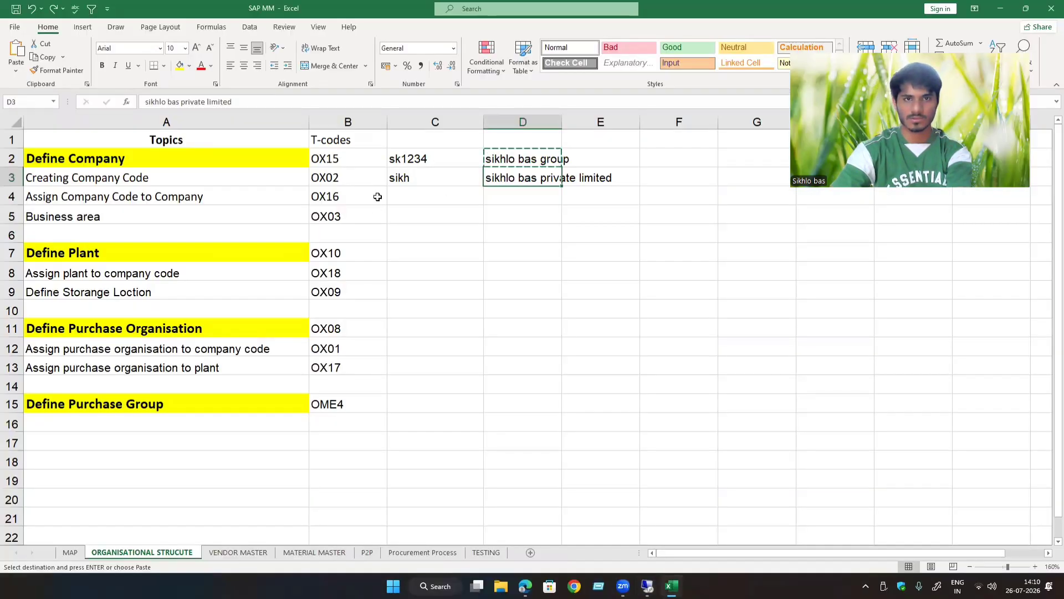
key(alt+Tab)
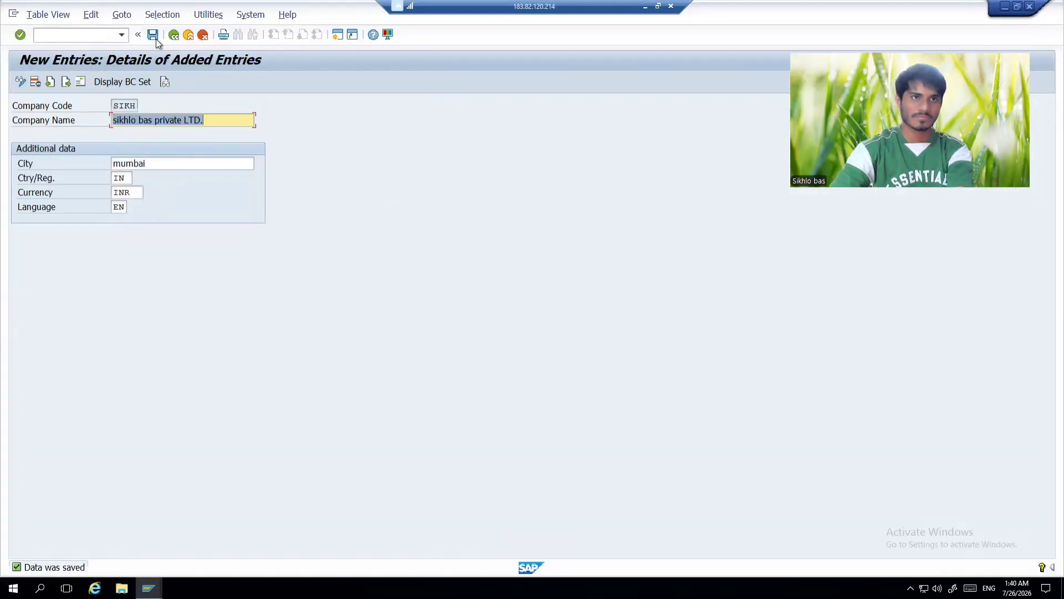
click(645, 6)
click(90, 198)
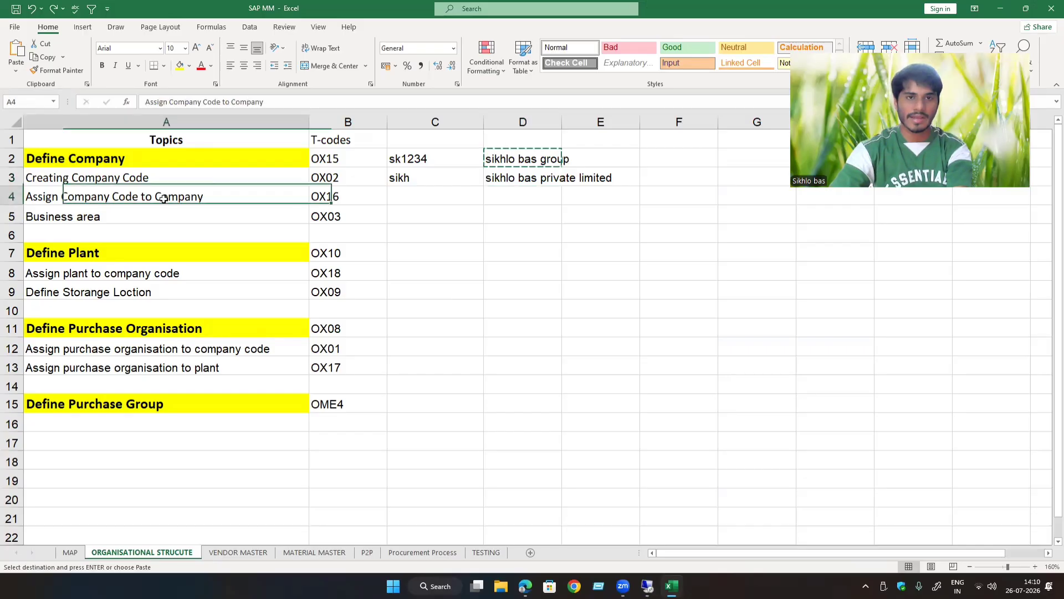
shift+click(353, 197)
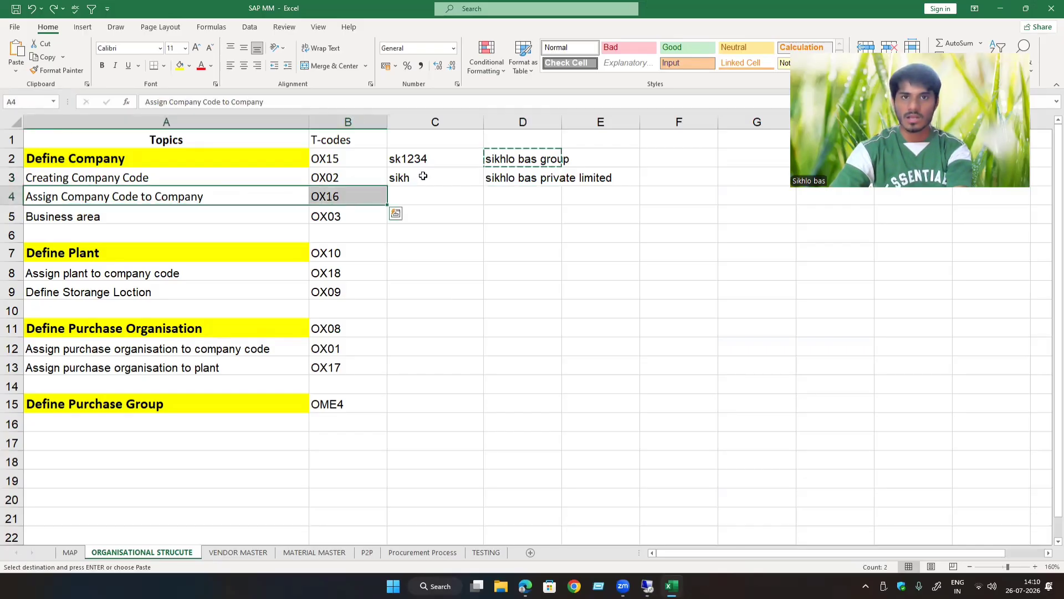
drag(344, 177, 562, 176)
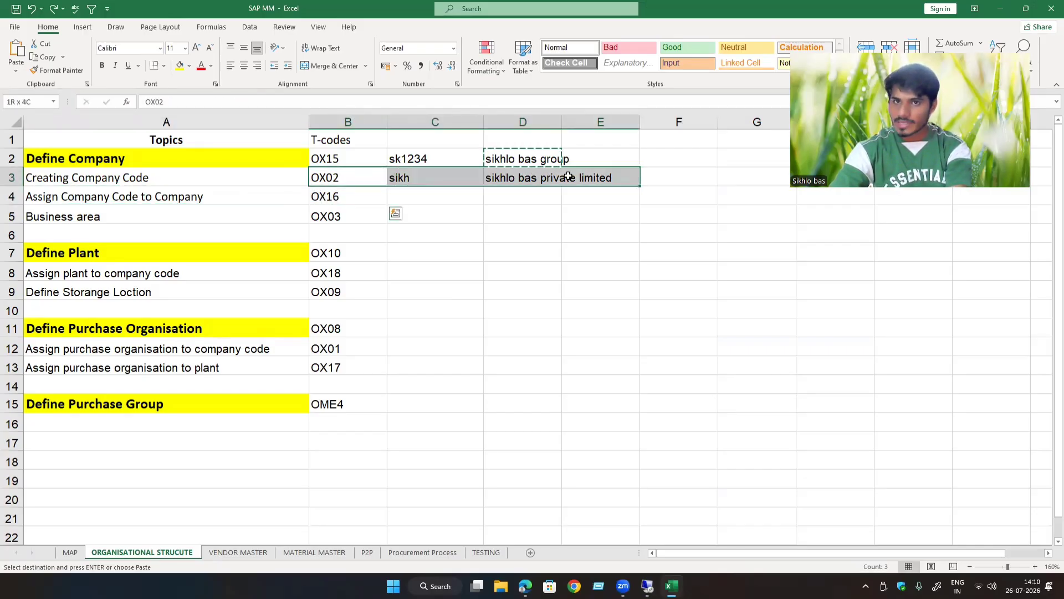
Review the planned company and company code IDs and names in the Excel plan, and the Assign Company Code to Company row.
drag(416, 159, 522, 150)
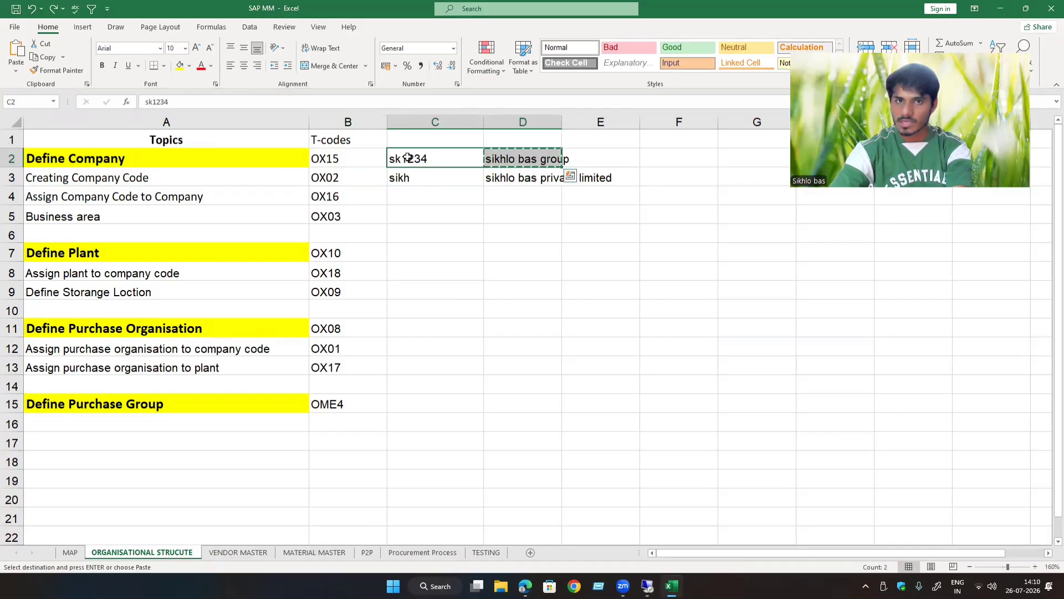
drag(404, 175, 632, 176)
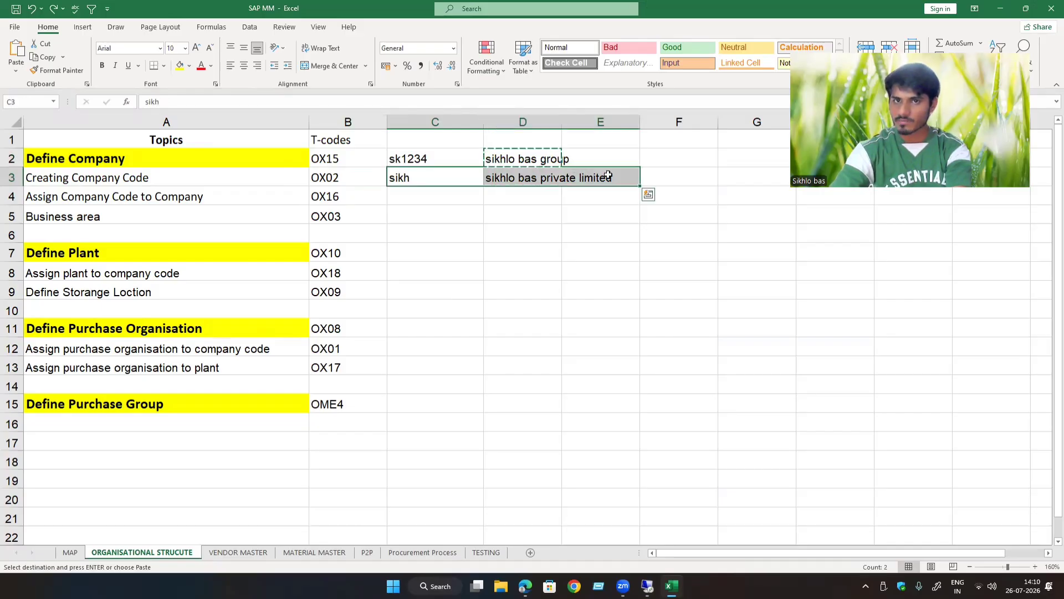
click(408, 160)
drag(408, 159, 410, 176)
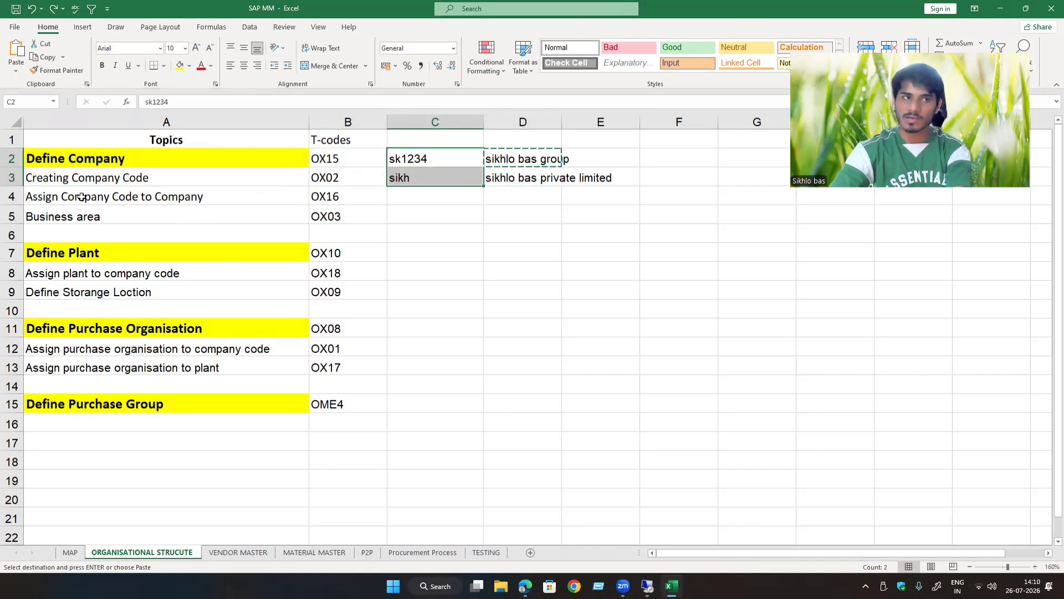
drag(81, 197, 343, 203)
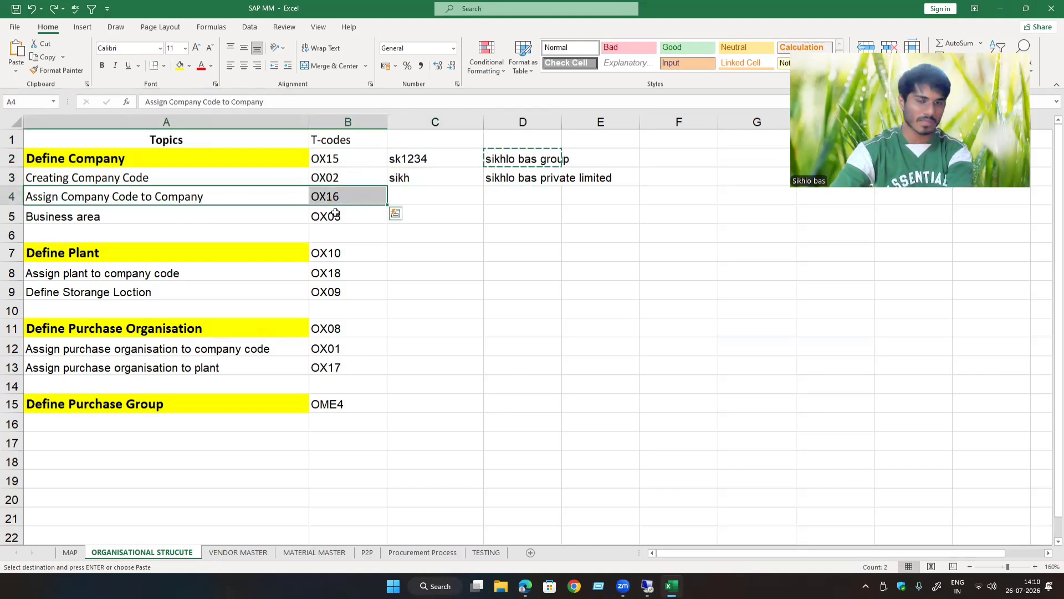
click(448, 197)
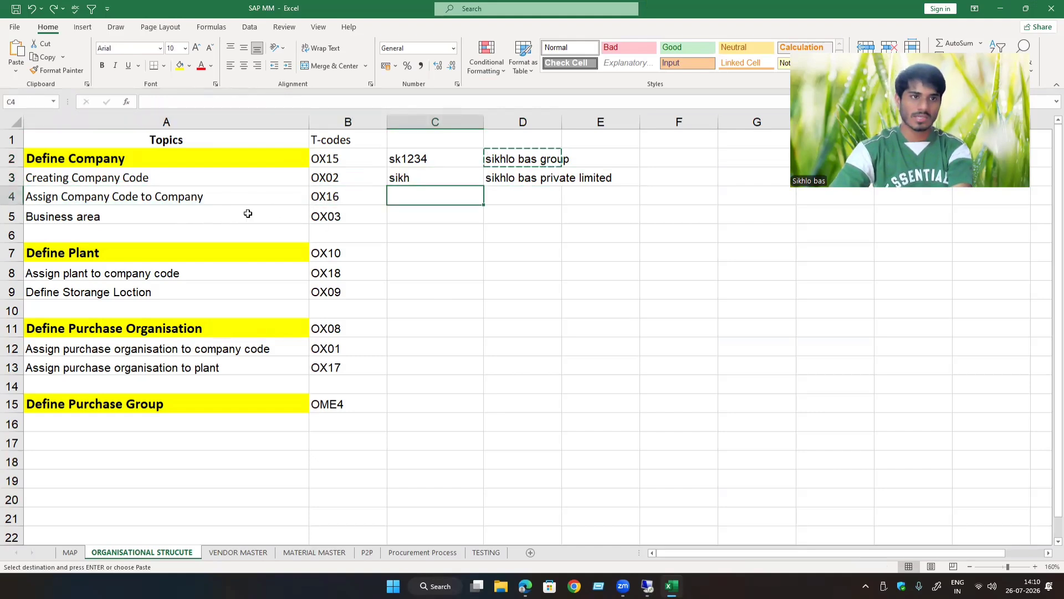
Switch to SAP, leave the company code entry with /n, and open the SAP Reference IMG through transaction spro.
key(alt+Tab)
click(77, 34)
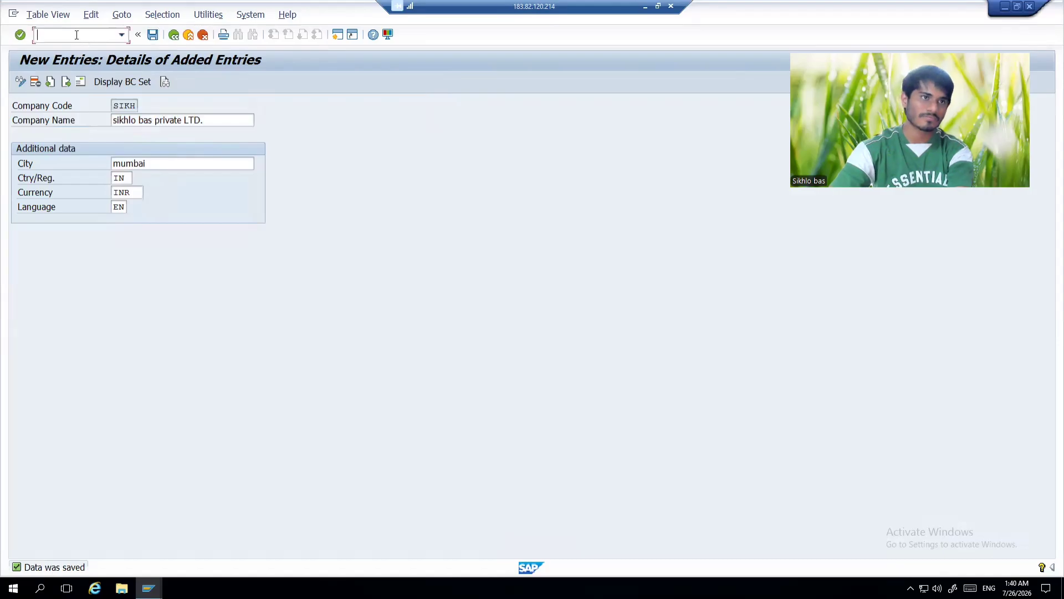
text(/n)
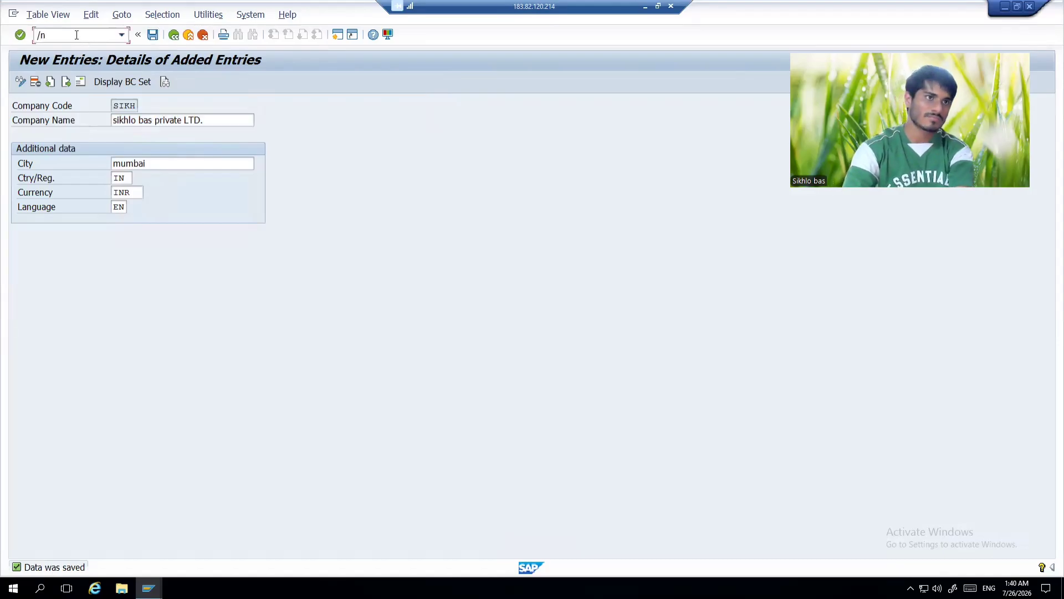
key(Return)
text(spro)
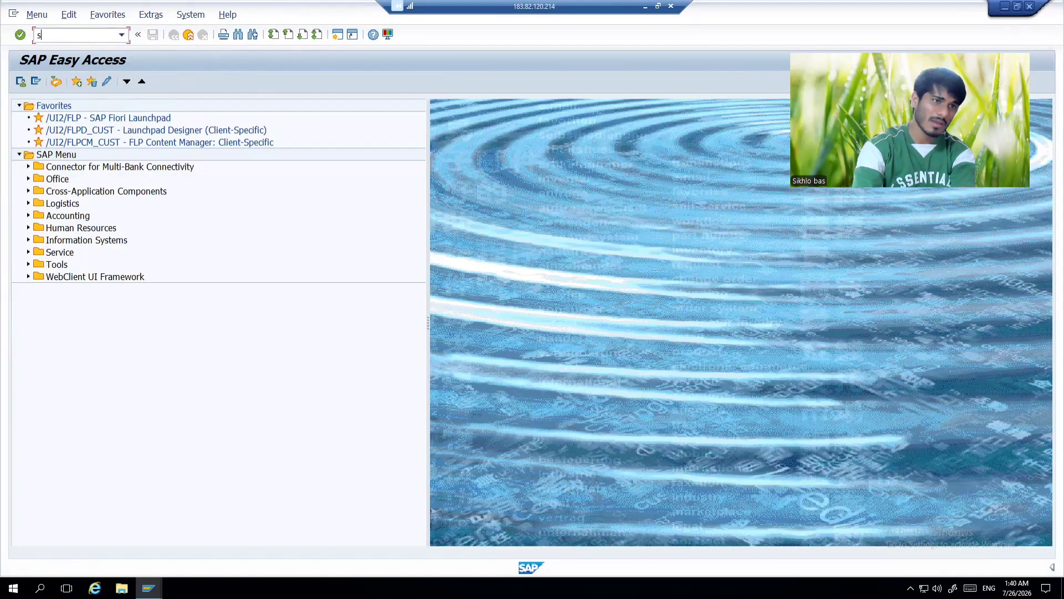
key(Return)
click(76, 80)
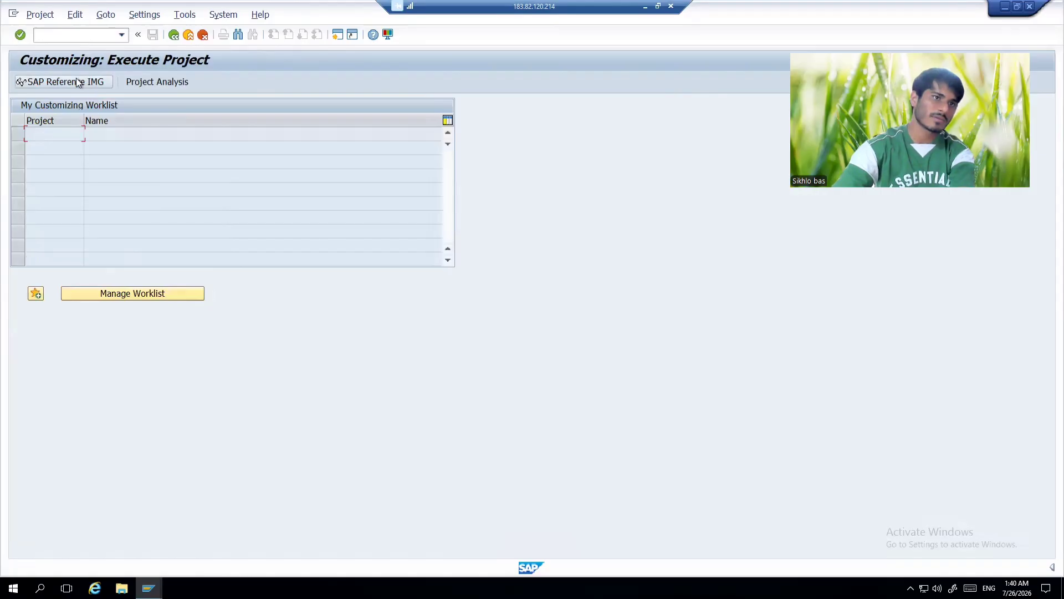
Open the Assign company code to company activity under Enterprise Structure, Assignment, Financial Accounting.
double_click(89, 183)
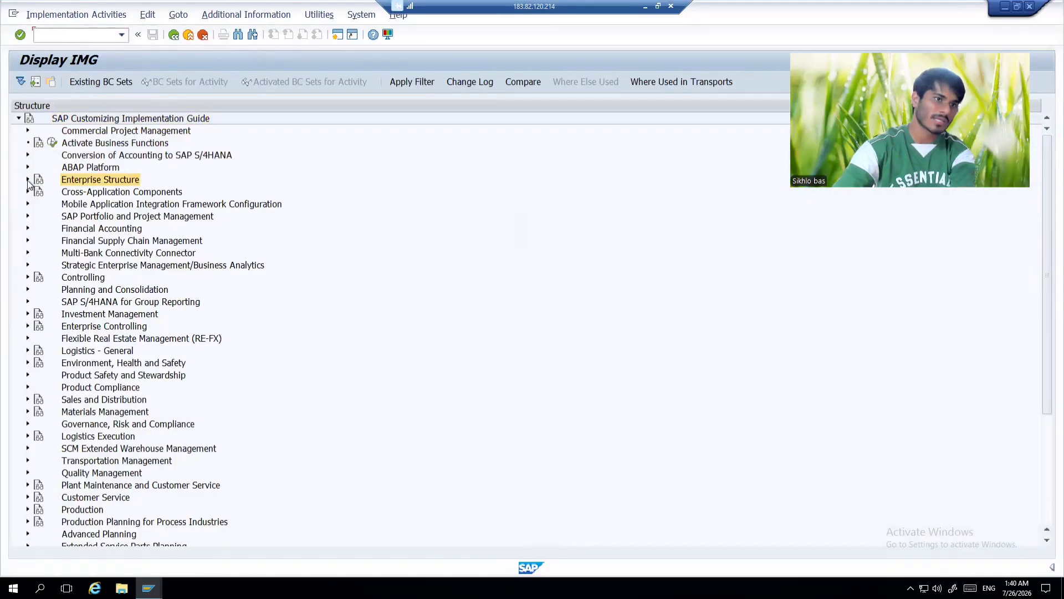
click(90, 193)
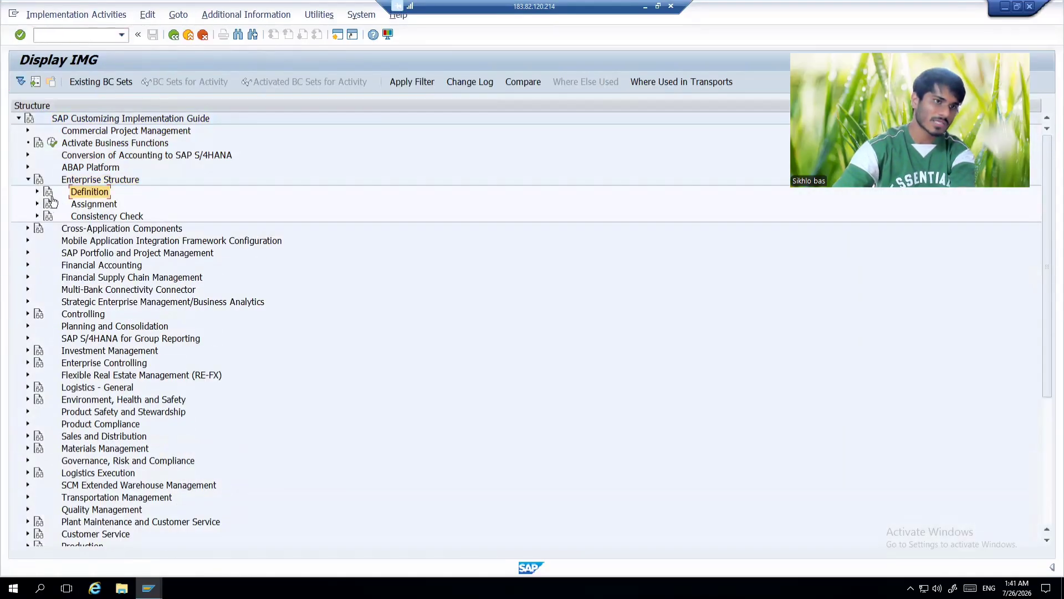
click(37, 191)
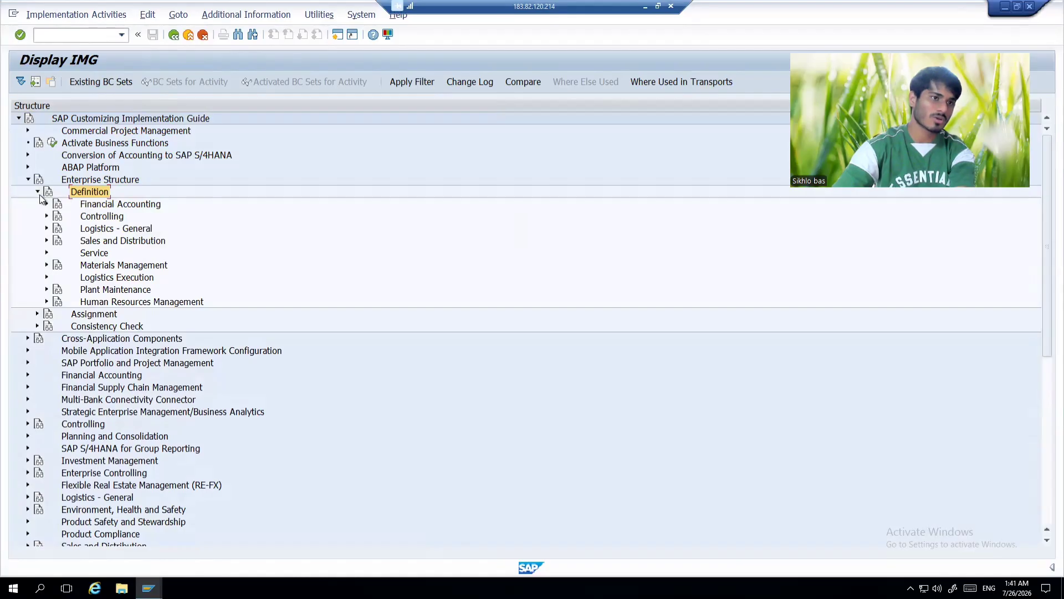
click(38, 192)
click(93, 205)
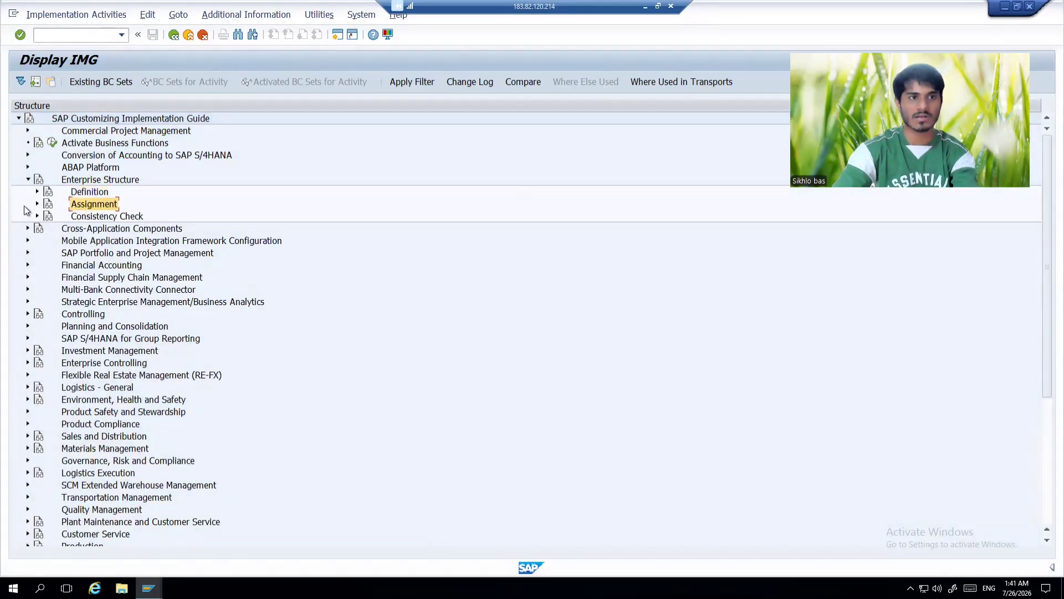
click(38, 205)
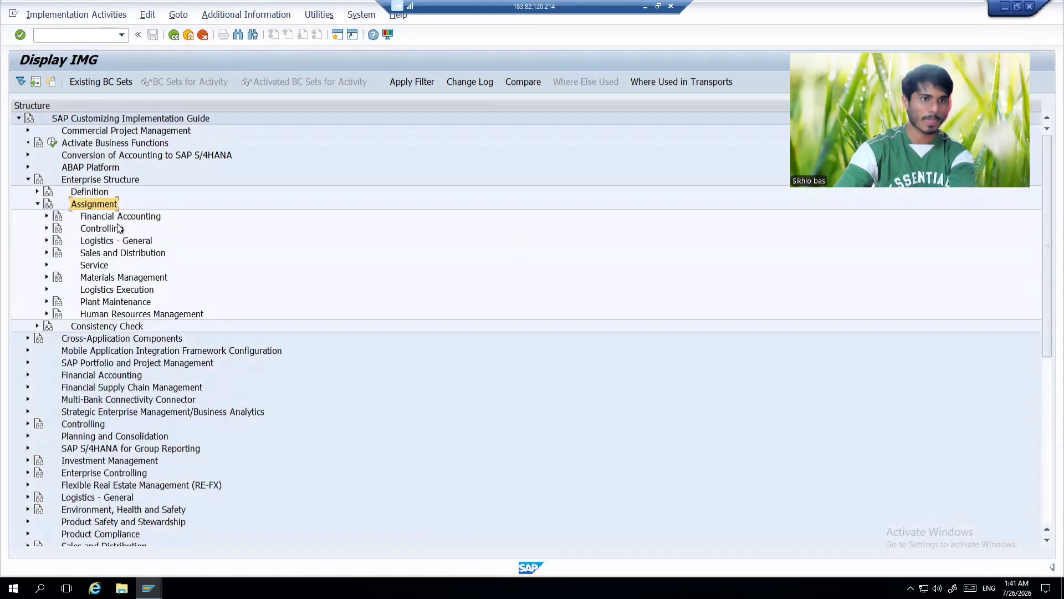
double_click(114, 218)
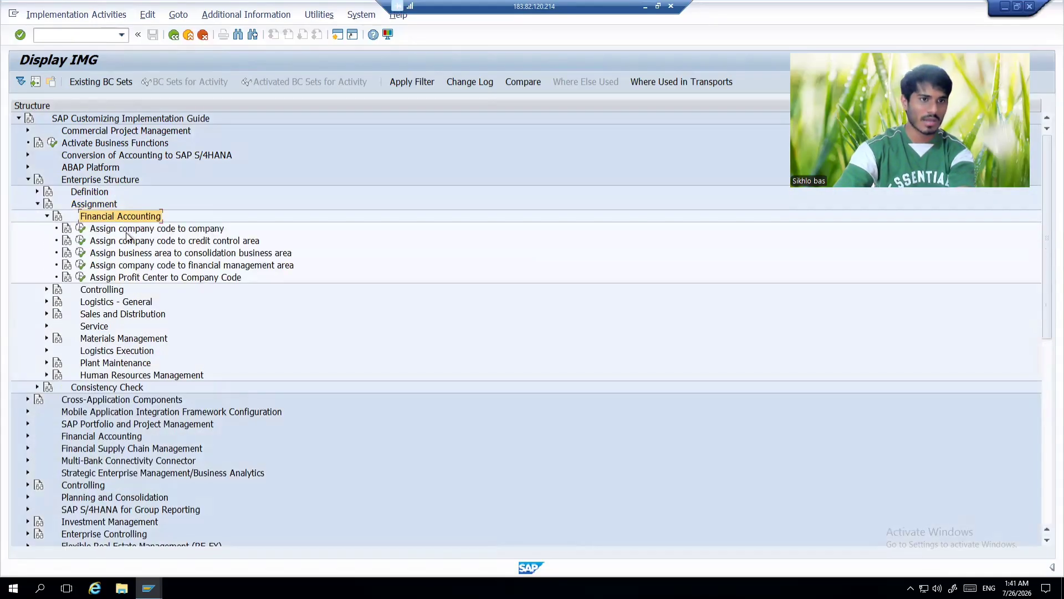
click(132, 231)
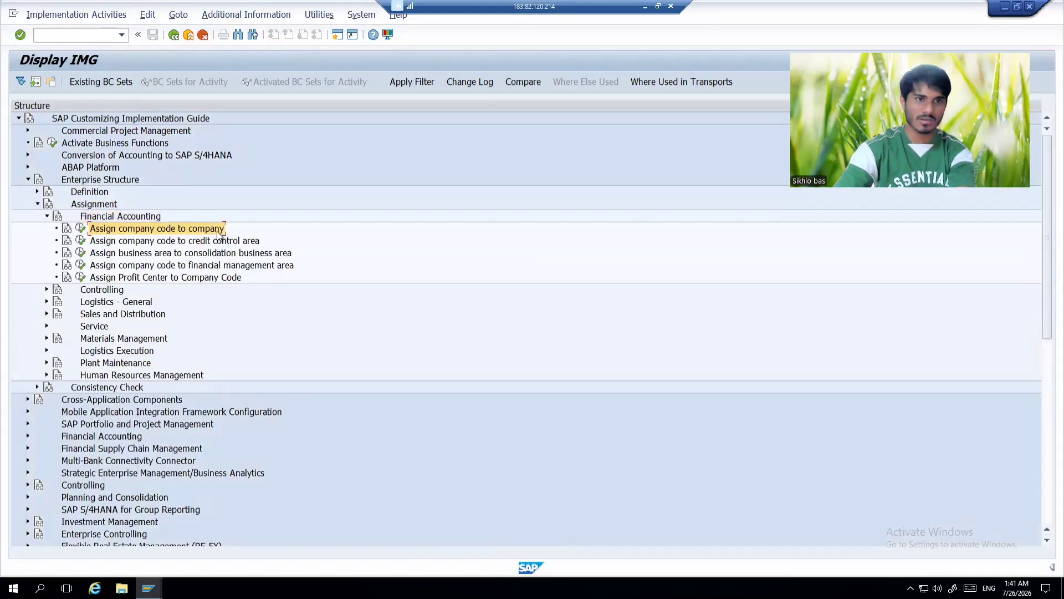
click(81, 228)
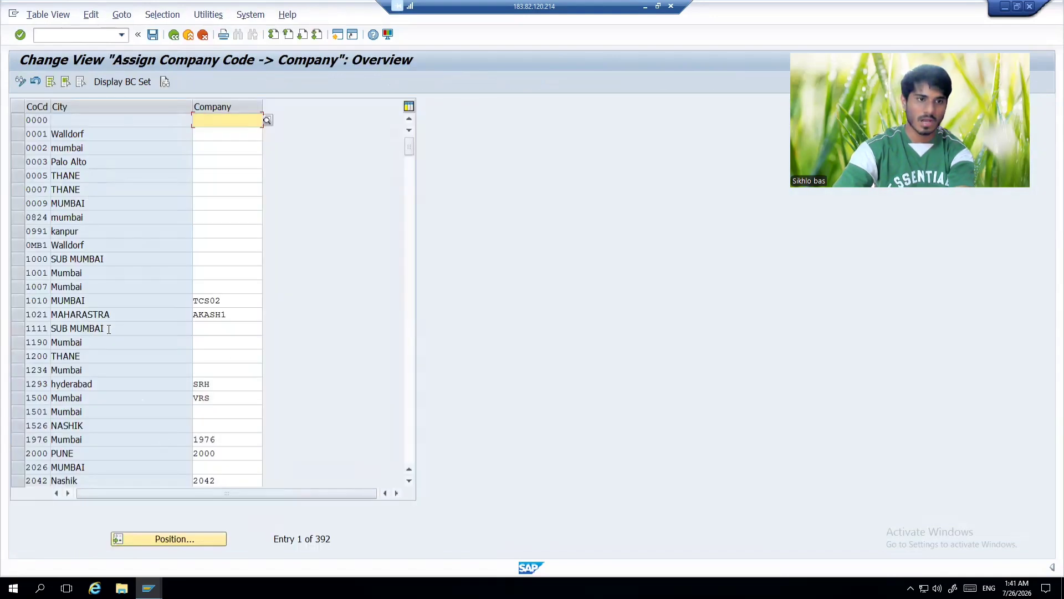
Find company code SIKH in the assignment list, assign company SK1234 to it and save.
click(178, 542)
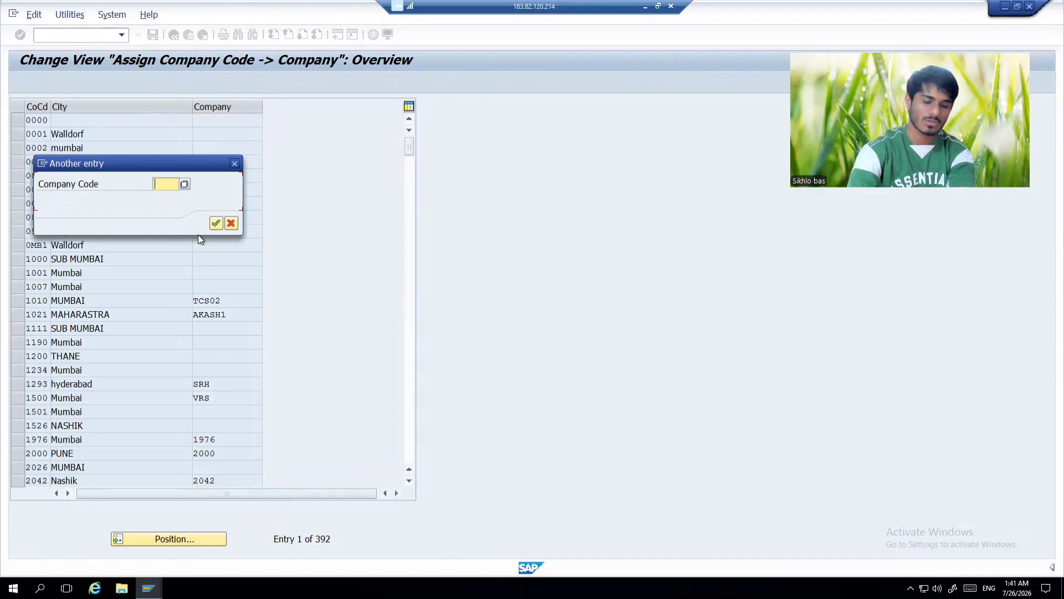
text(sikh)
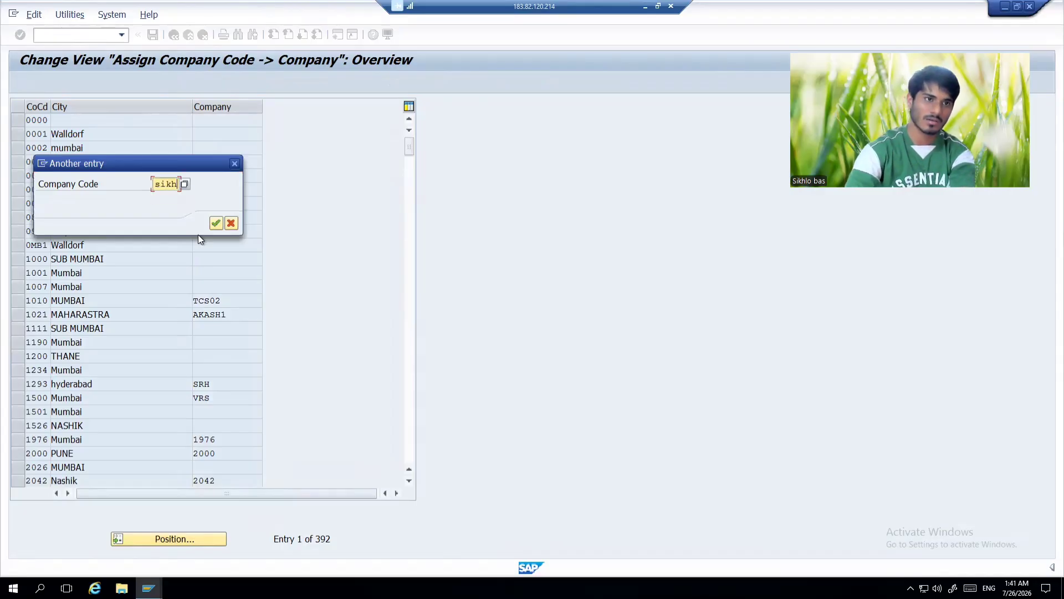
key(Return)
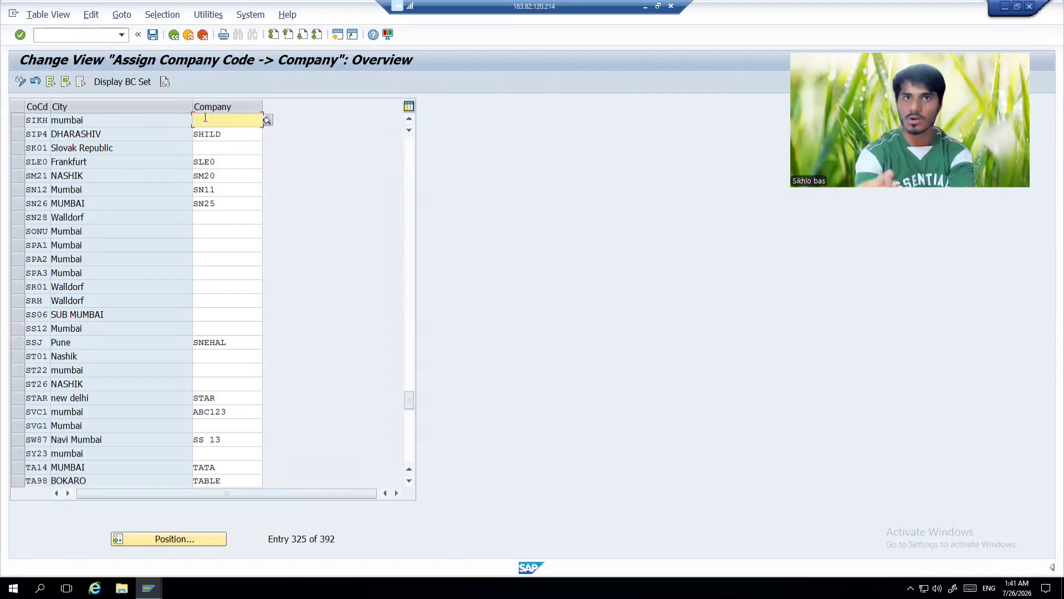
text(s)
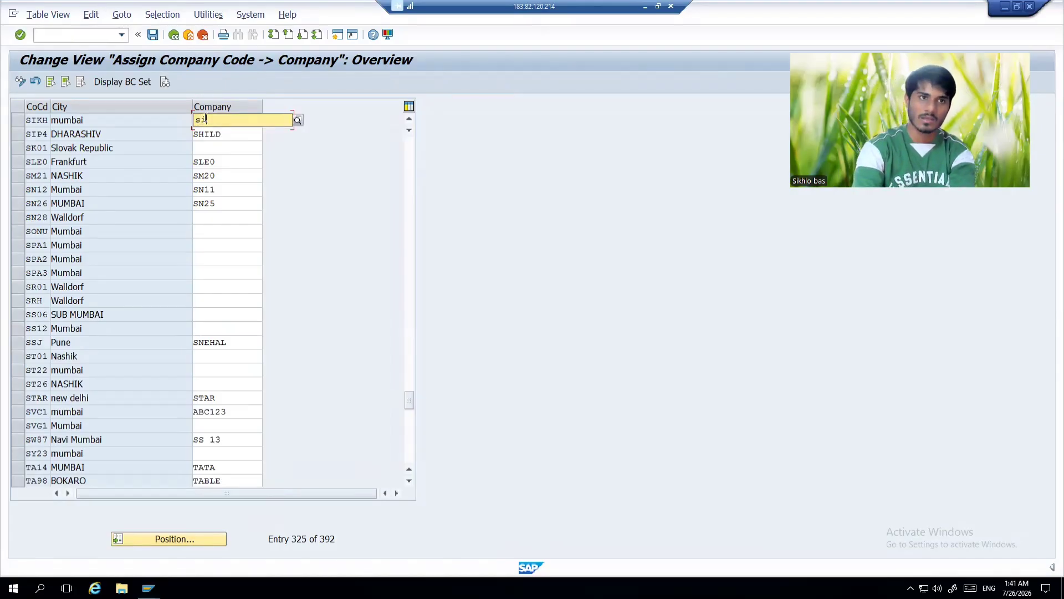
text(k12)
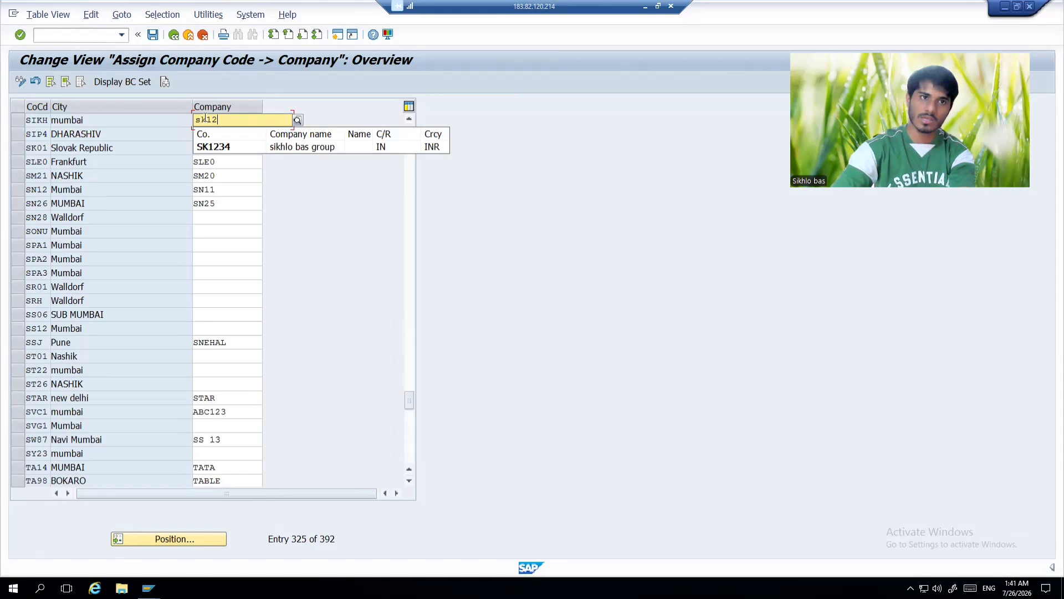
click(285, 148)
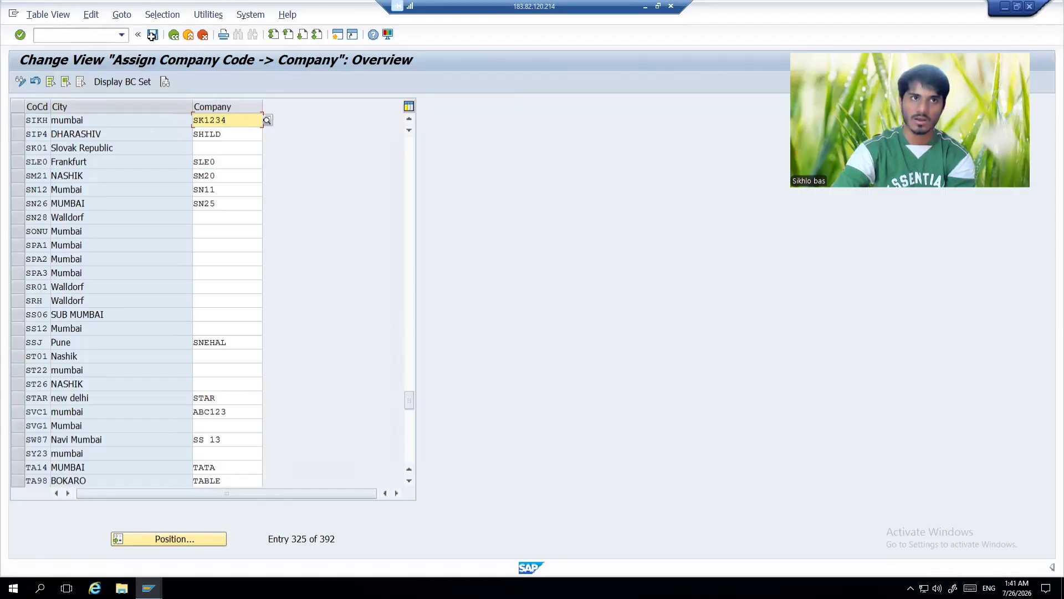
click(153, 35)
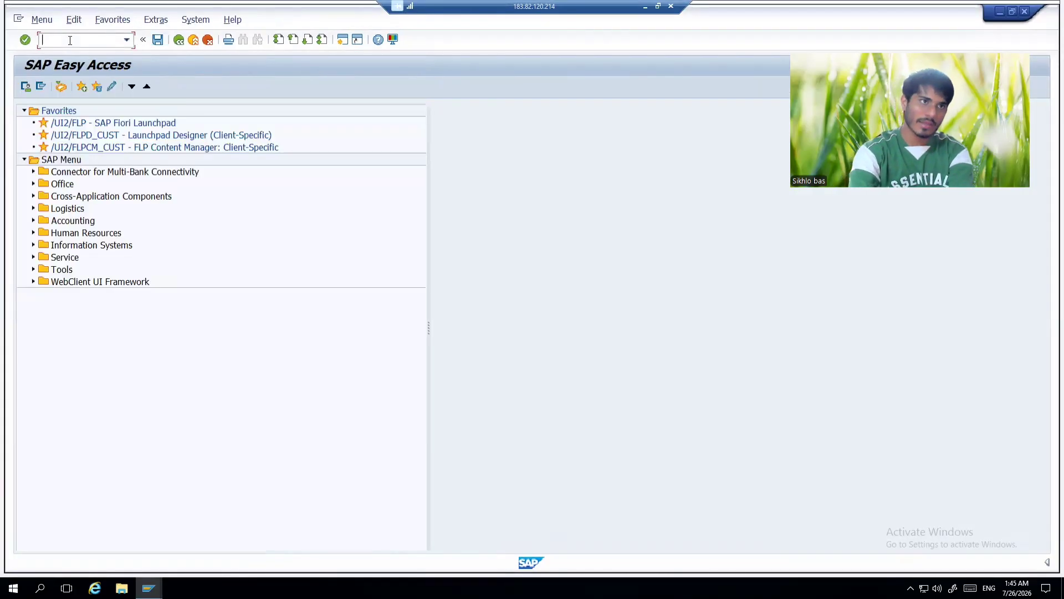
Run transaction spro from SAP Easy Access and display the SAP Reference IMG.
text(spro)
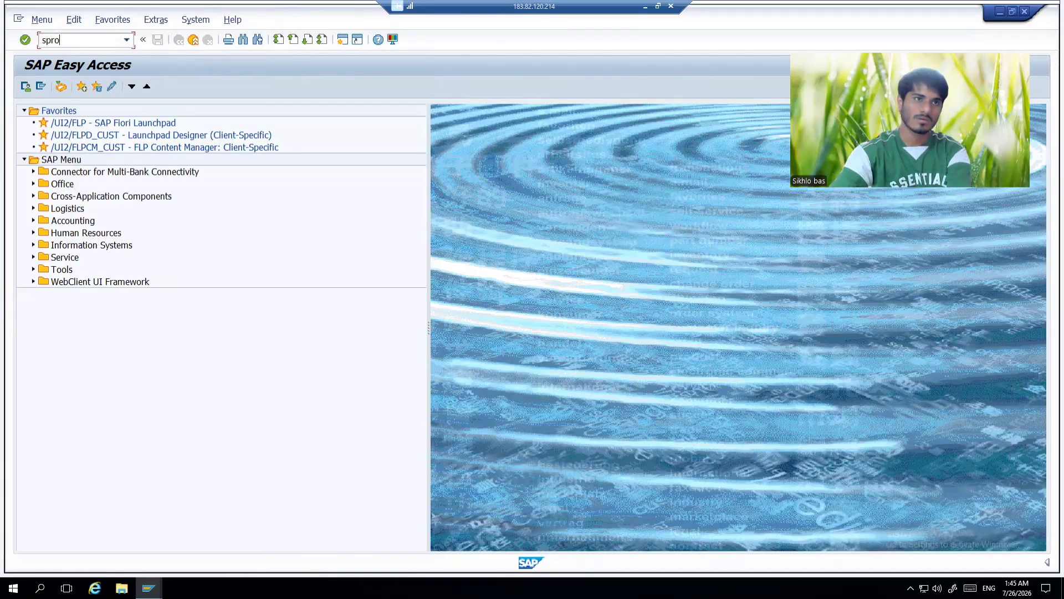
key(Return)
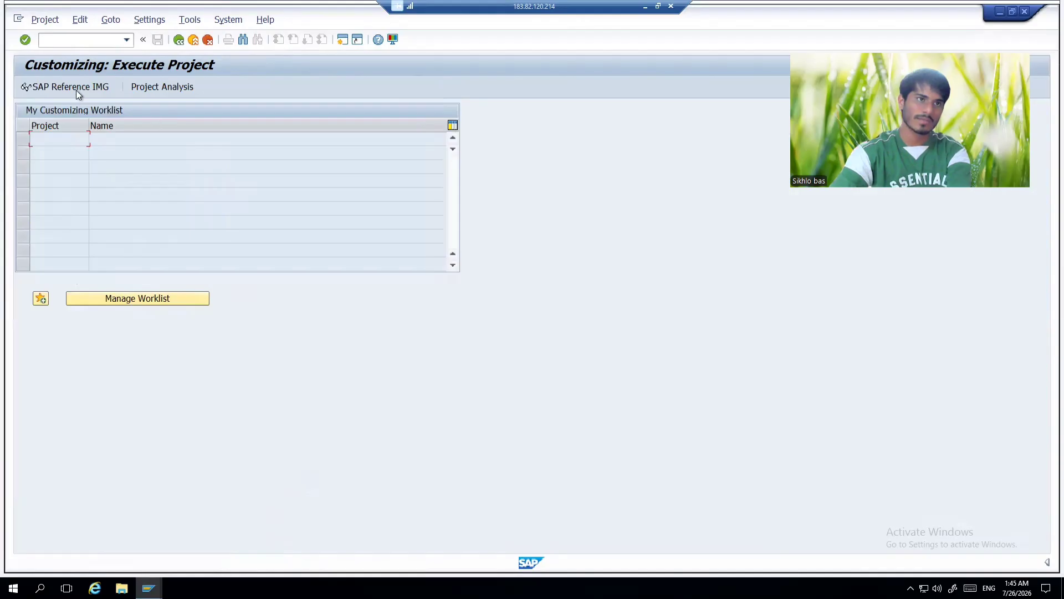
click(75, 90)
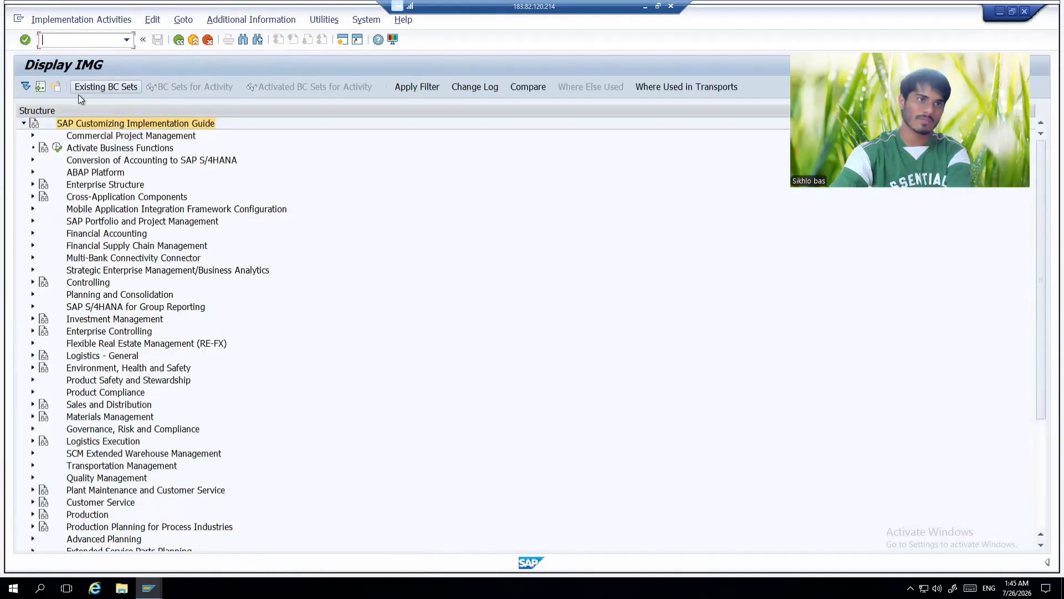
Open the Define Business Area activity under Enterprise Structure, Definition, Financial Accounting.
click(33, 185)
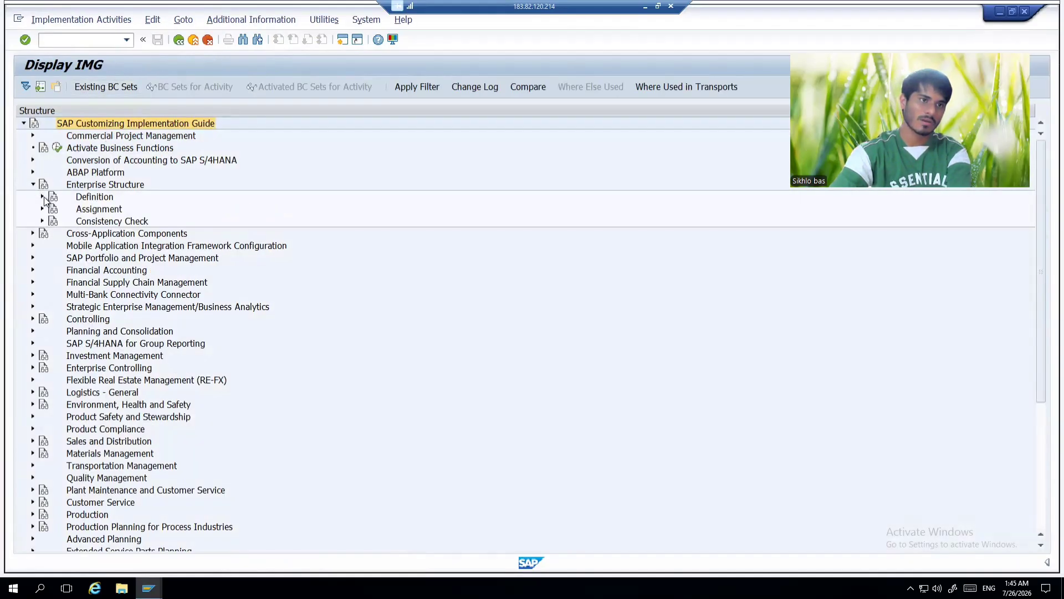
click(43, 197)
click(52, 208)
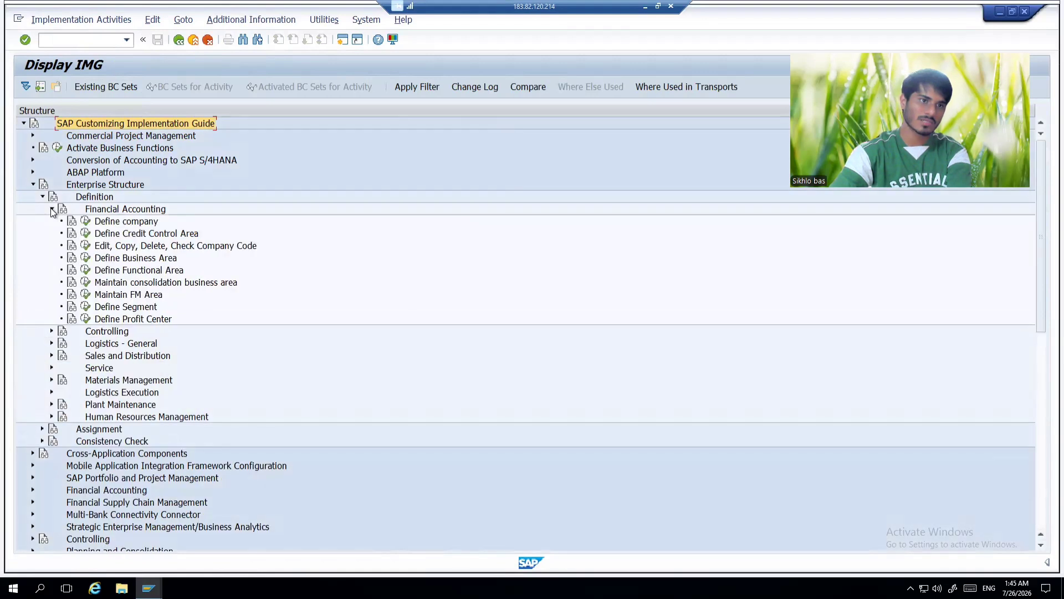
click(113, 260)
click(74, 251)
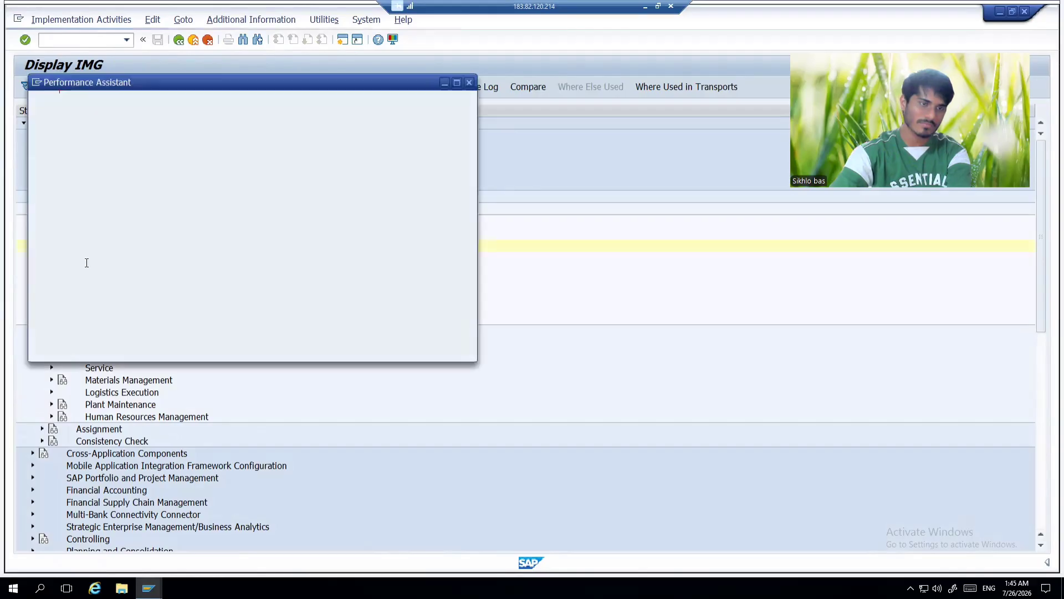
click(468, 82)
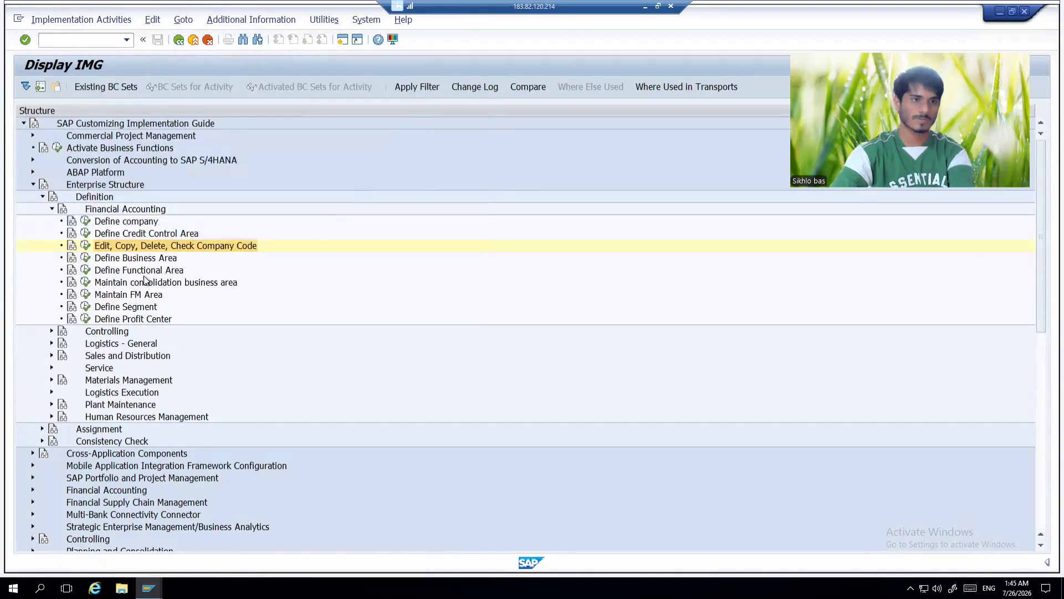
click(84, 259)
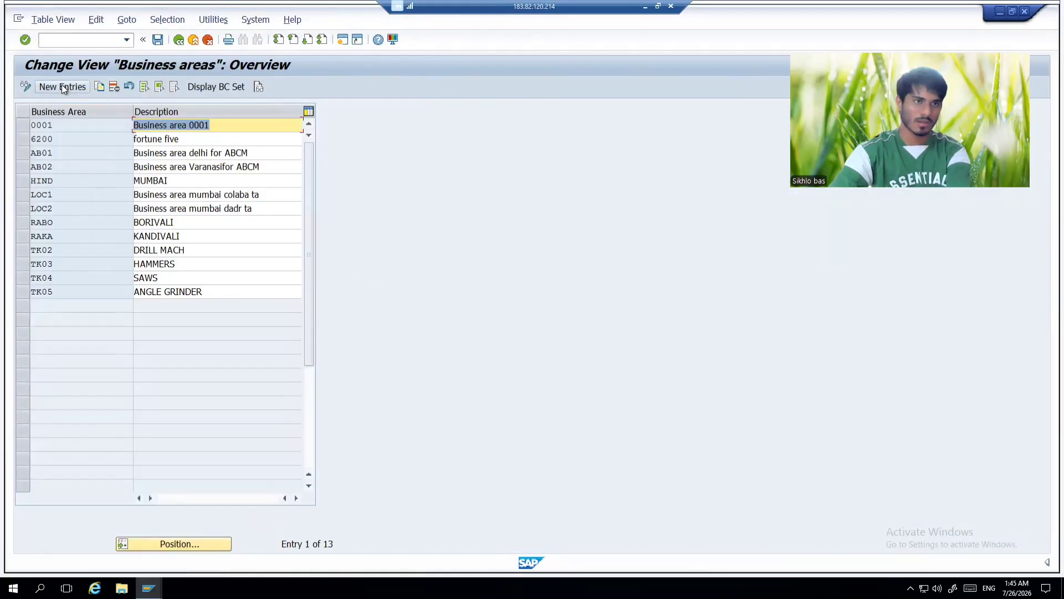
Add a new business area BOR with the description BORIVALI and save the entry.
click(61, 86)
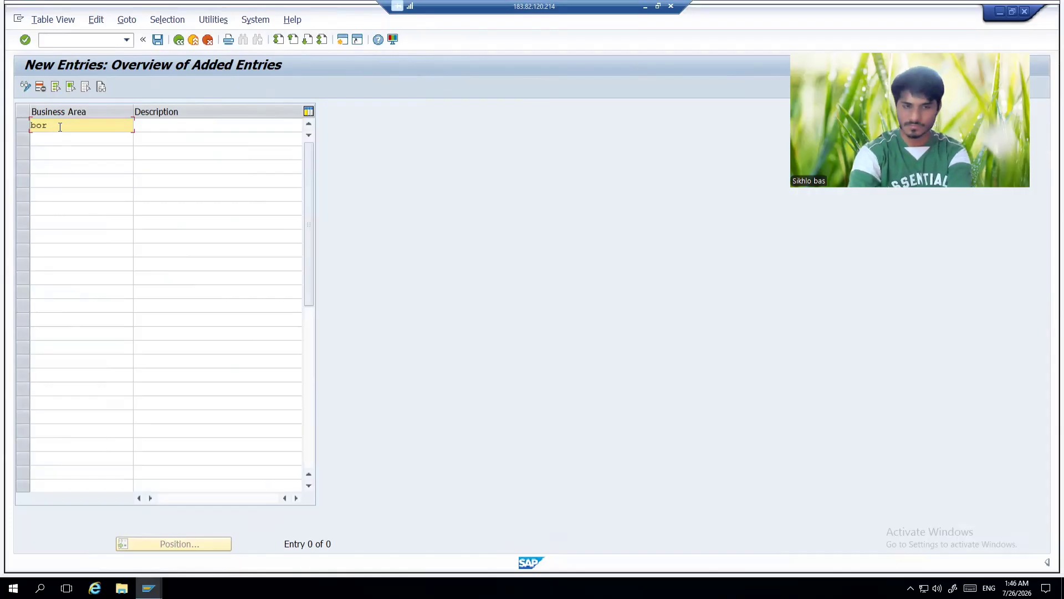
click(154, 123)
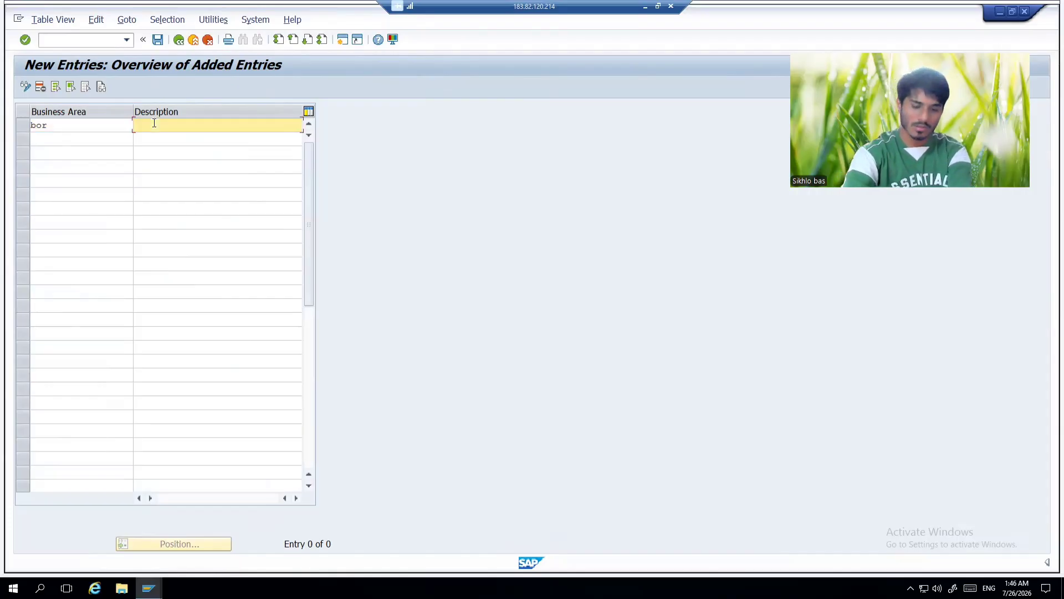
text(bor)
key(Down)
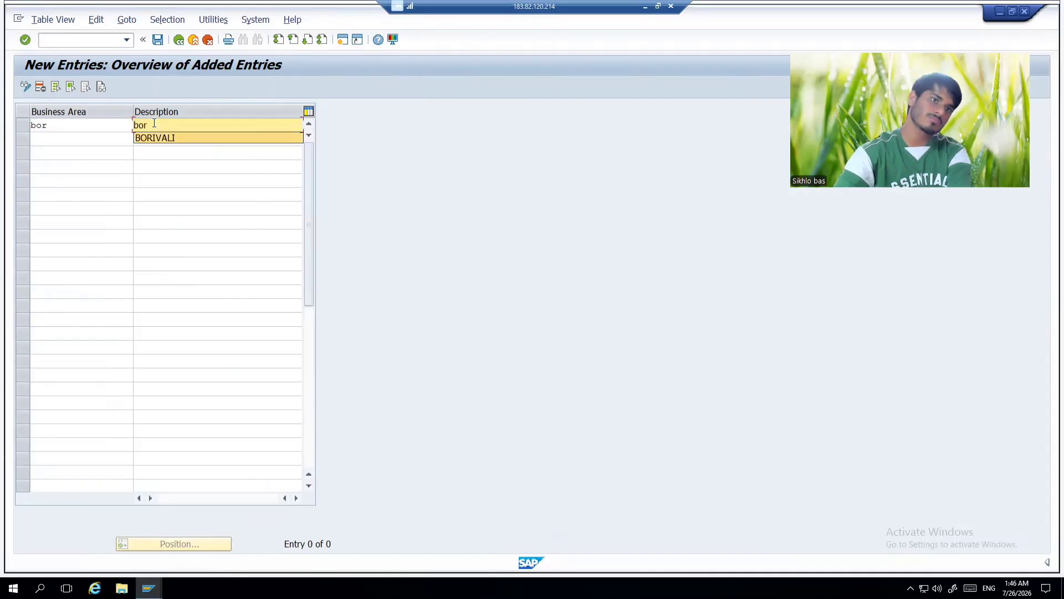
key(Return)
click(158, 40)
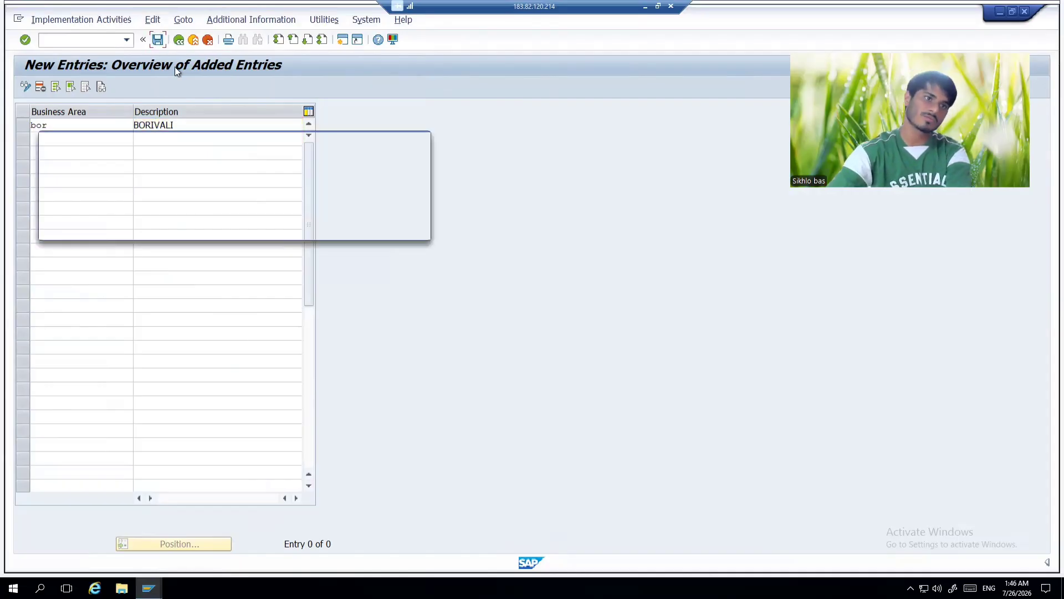
key(Return)
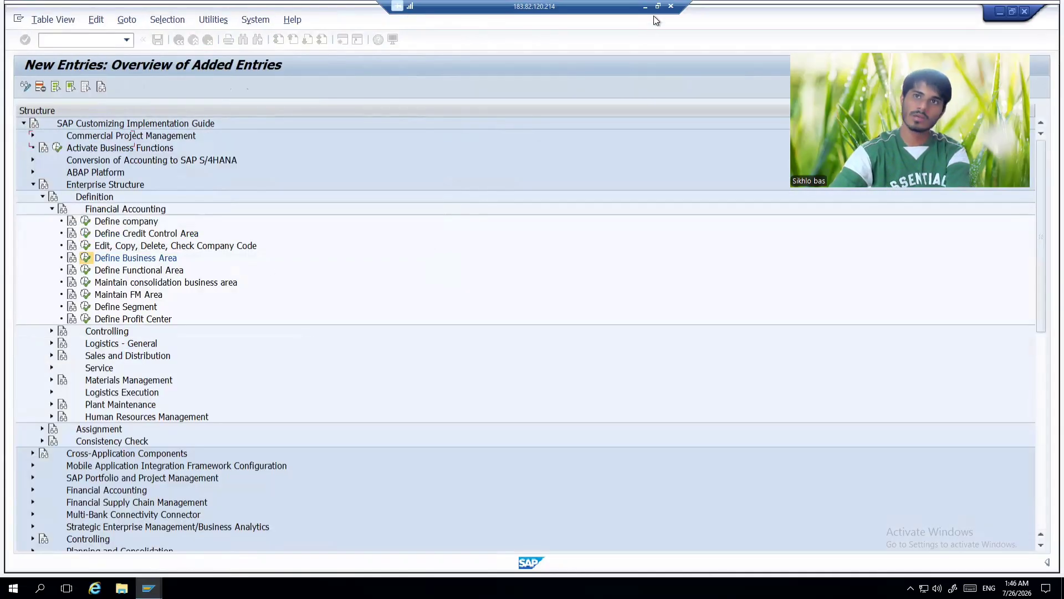
Switch to the SAP MM workbook in Excel and record Bor in cell C5 beside the Business area OX03 row.
click(645, 7)
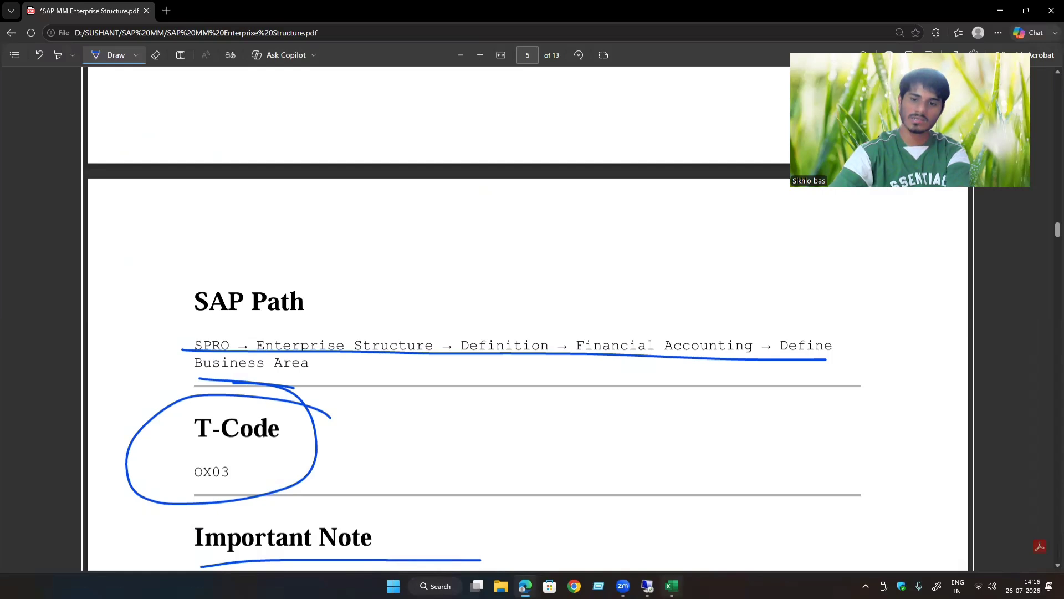
click(672, 585)
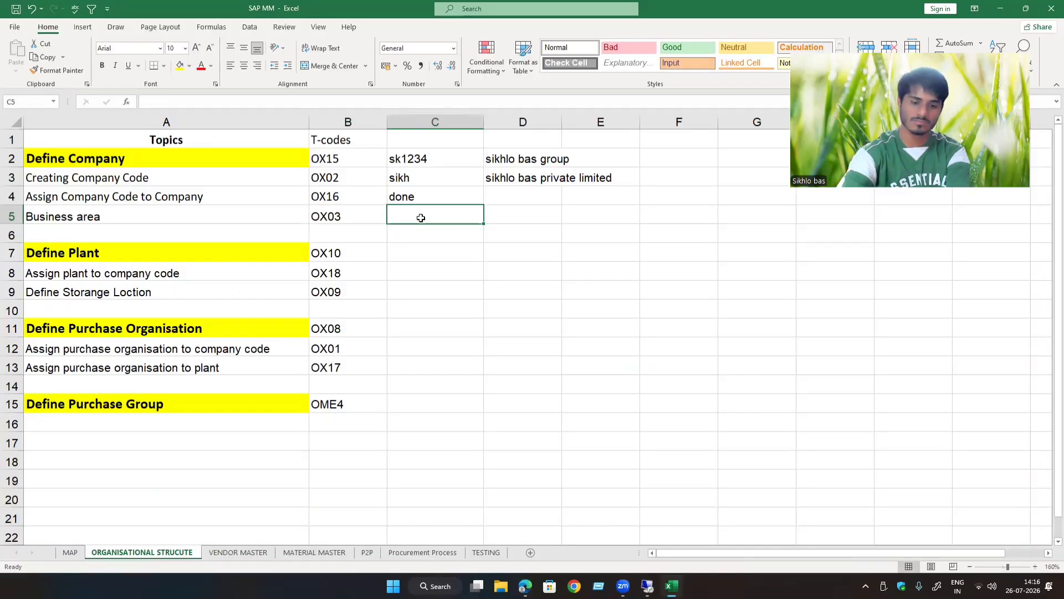
double_click(421, 218)
text(bor)
key(BackSpace)
key(BackSpace)
key(BackSpace)
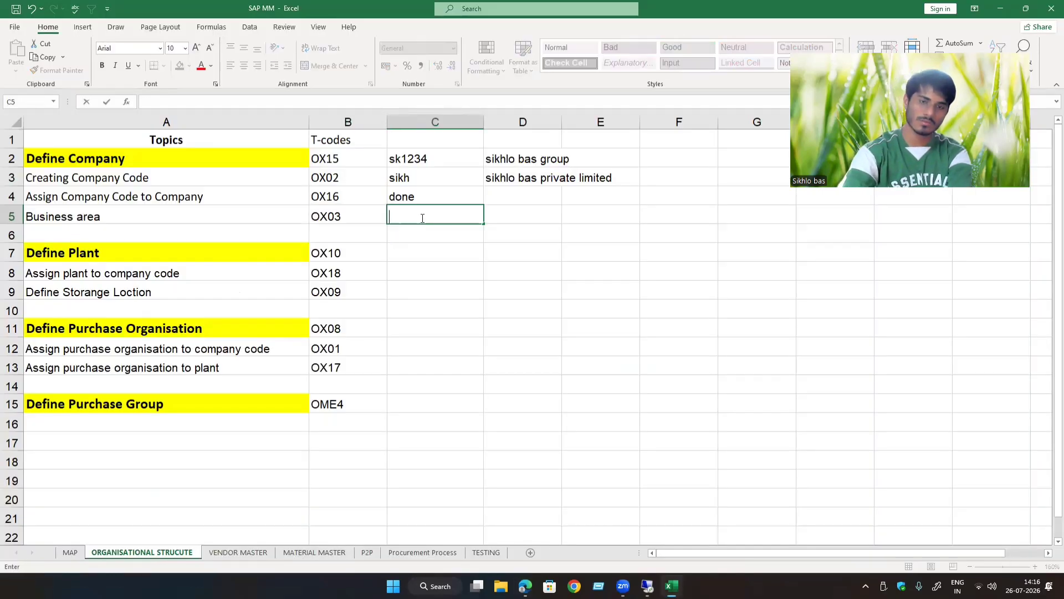
text(Bor)
key(Return)
key(Down)
key(Left)
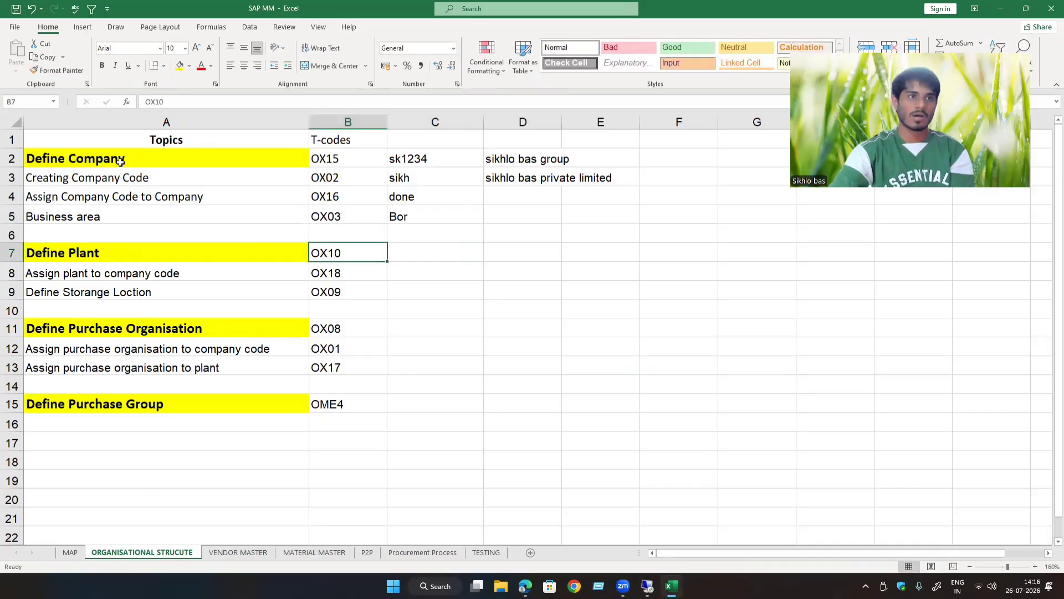
Review the company rows and the remaining plant and purchasing rows in the sheet, and check the business area entry in SAP.
drag(120, 161, 604, 218)
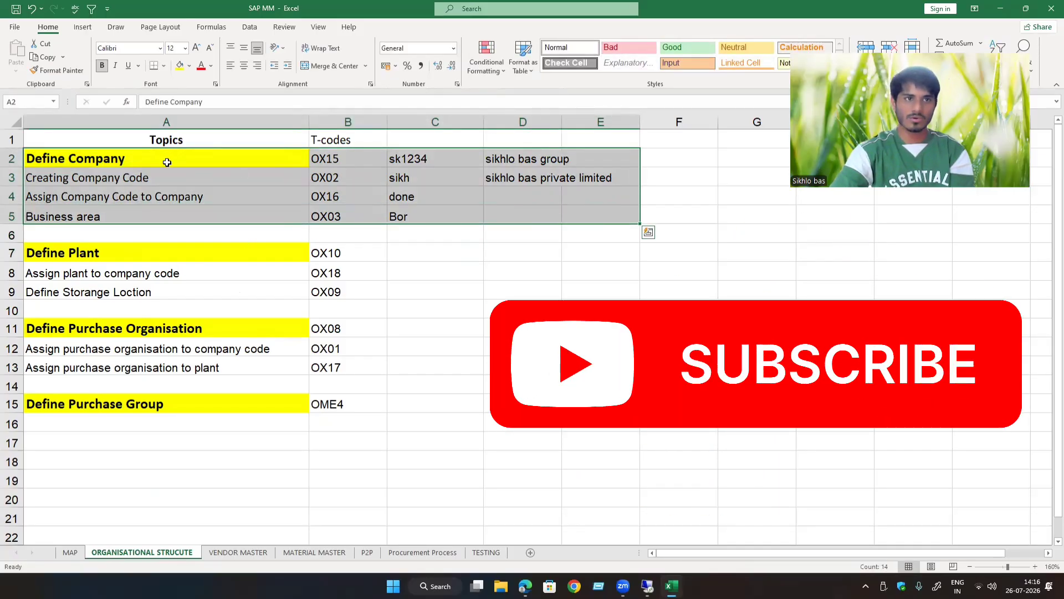
drag(167, 162, 592, 207)
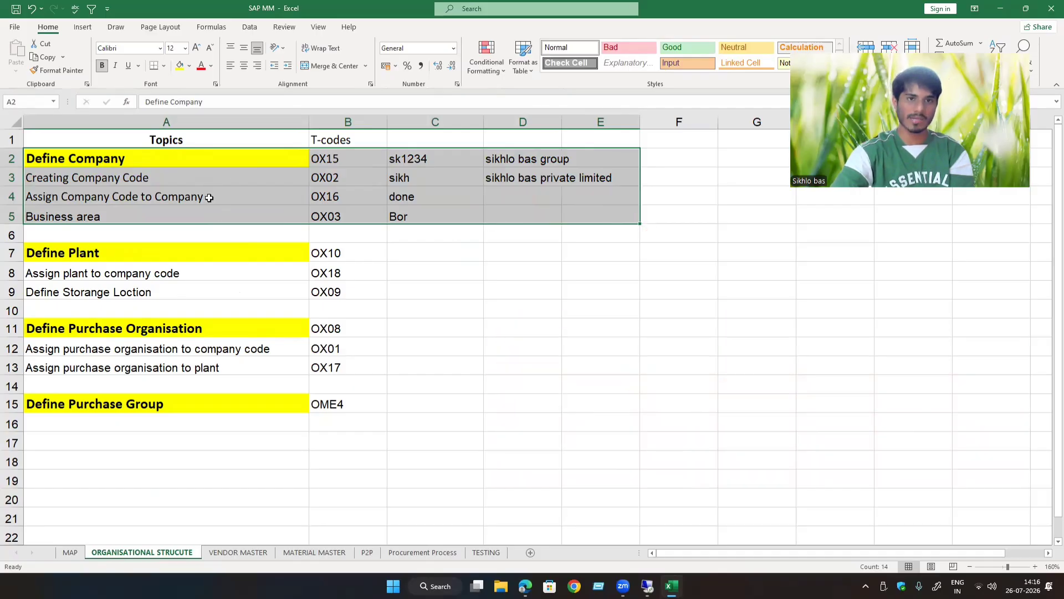
drag(171, 256, 338, 404)
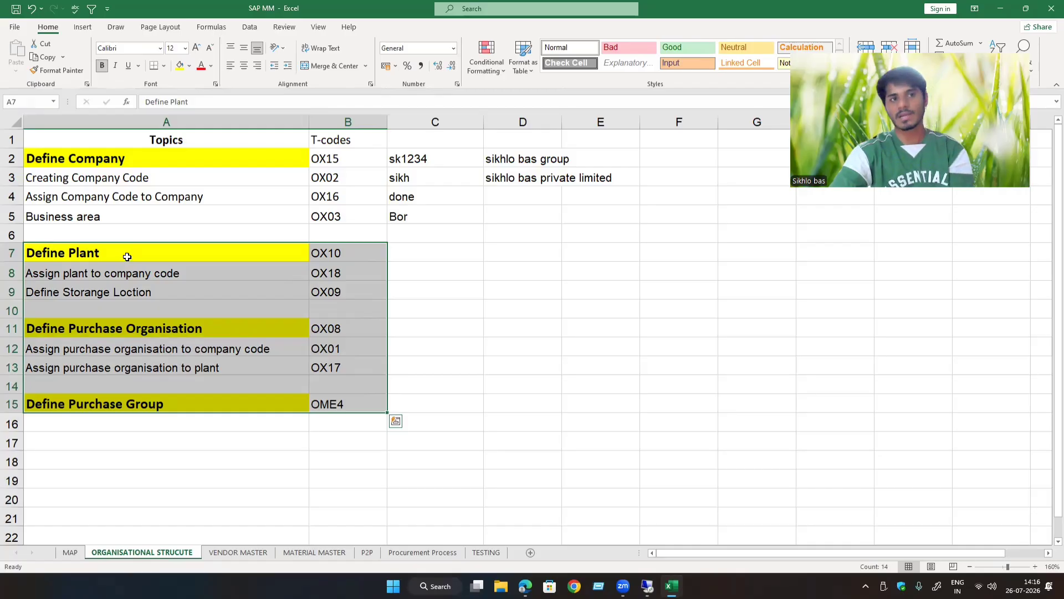
drag(127, 257, 349, 256)
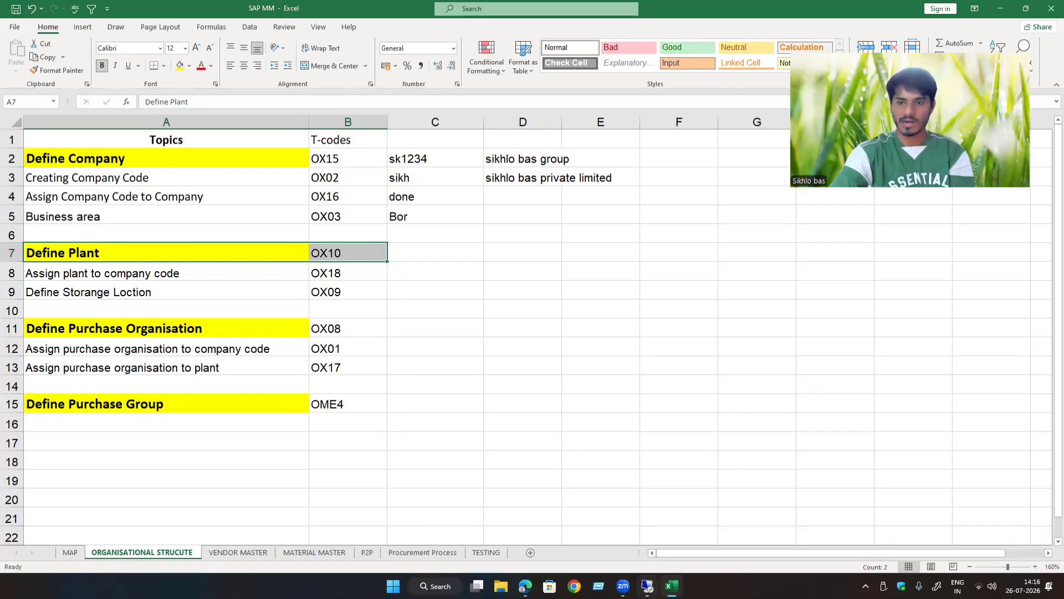
click(647, 586)
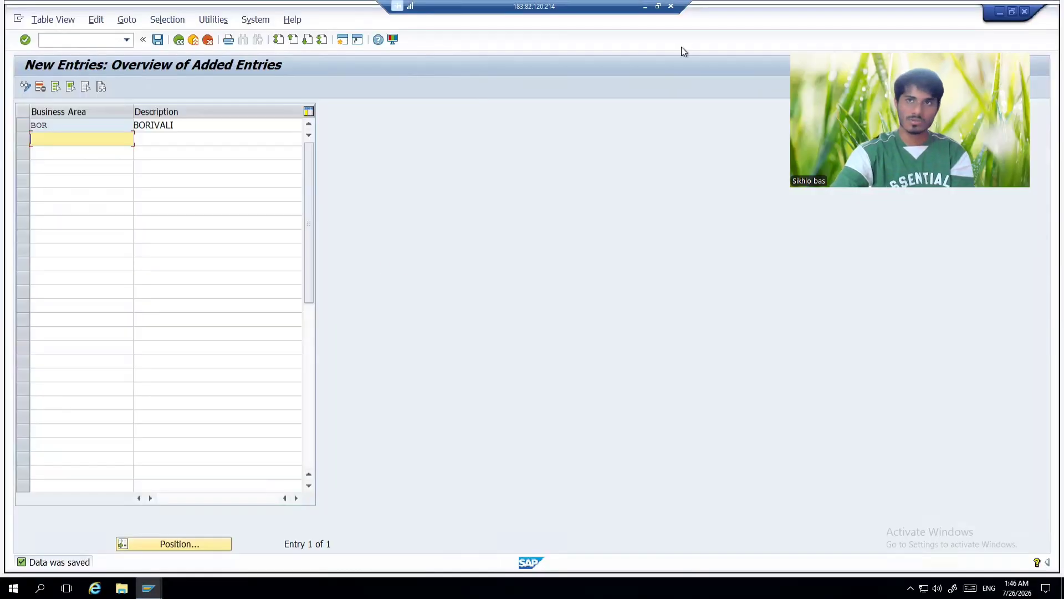
click(645, 6)
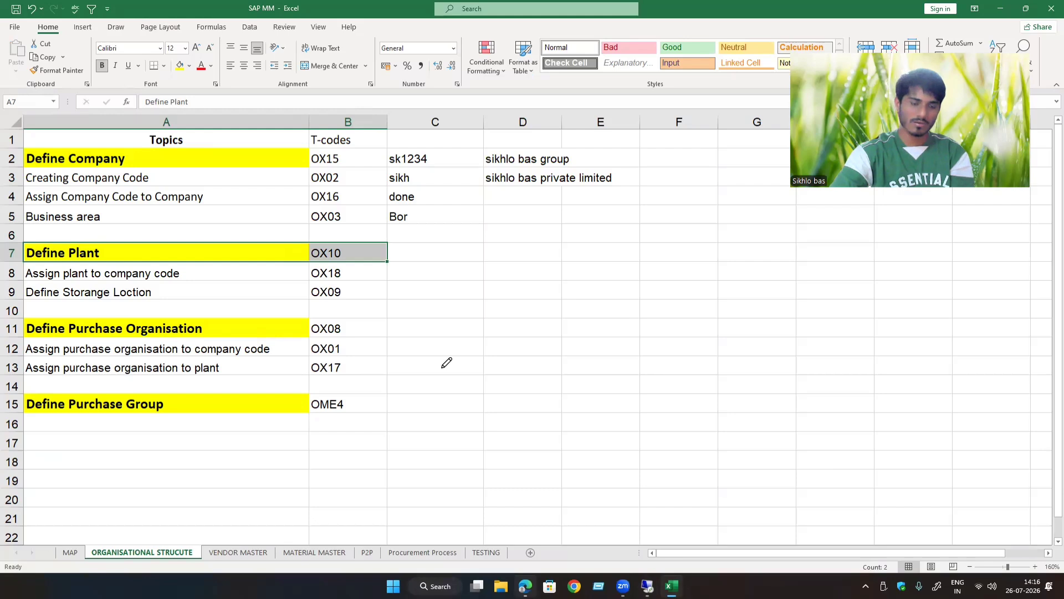
Switch to the enterprise structure PDF, underline the Define Plant – OX10 heading and its definition lines, and erase those marks.
key(alt+Tab)
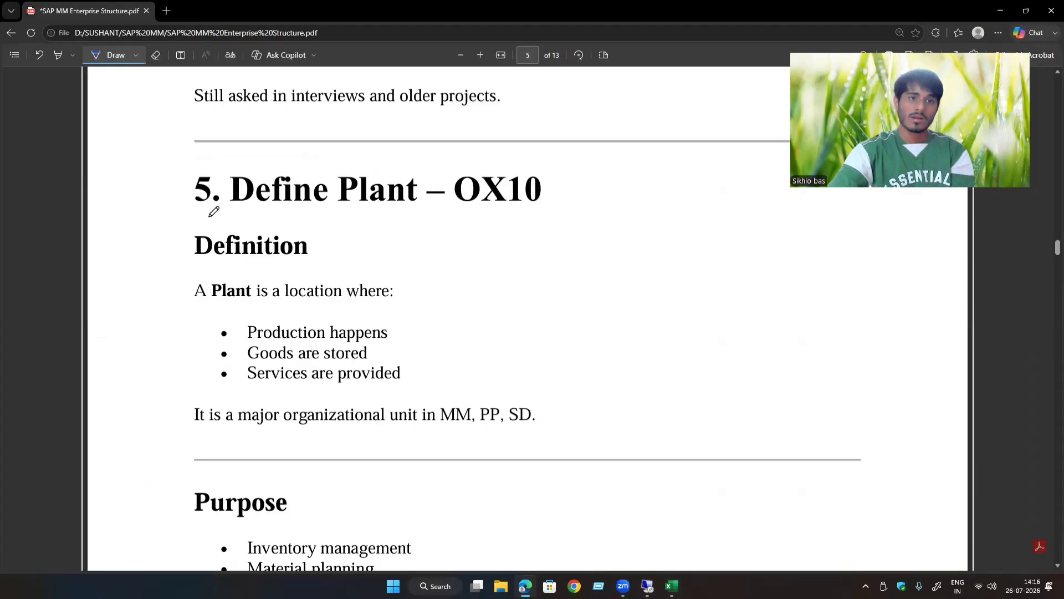
drag(209, 216, 507, 216)
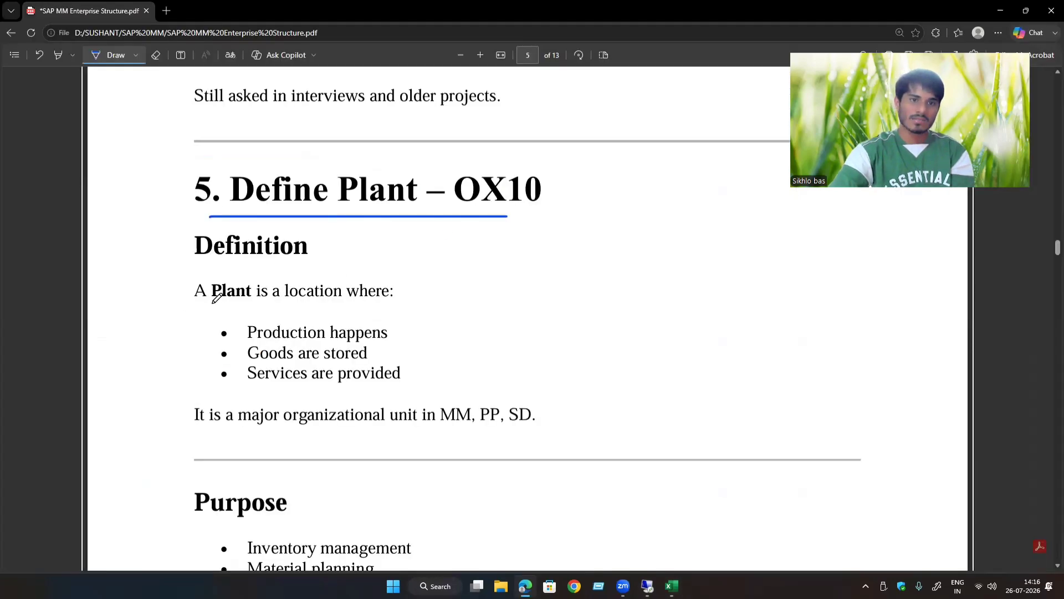
drag(212, 302, 435, 306)
drag(243, 346, 440, 346)
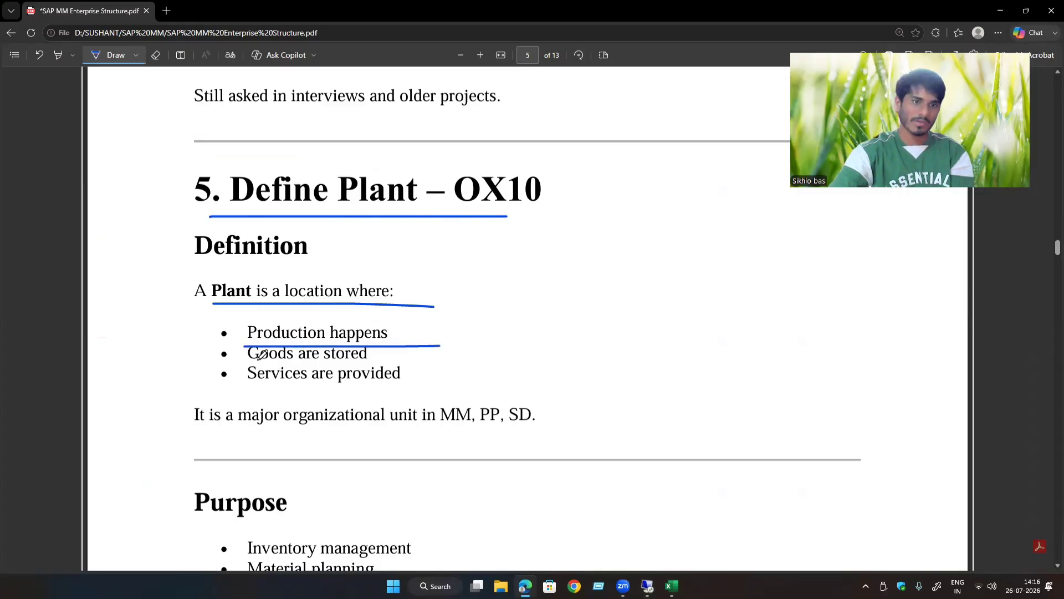
drag(248, 363, 398, 347)
drag(243, 392, 428, 387)
click(153, 51)
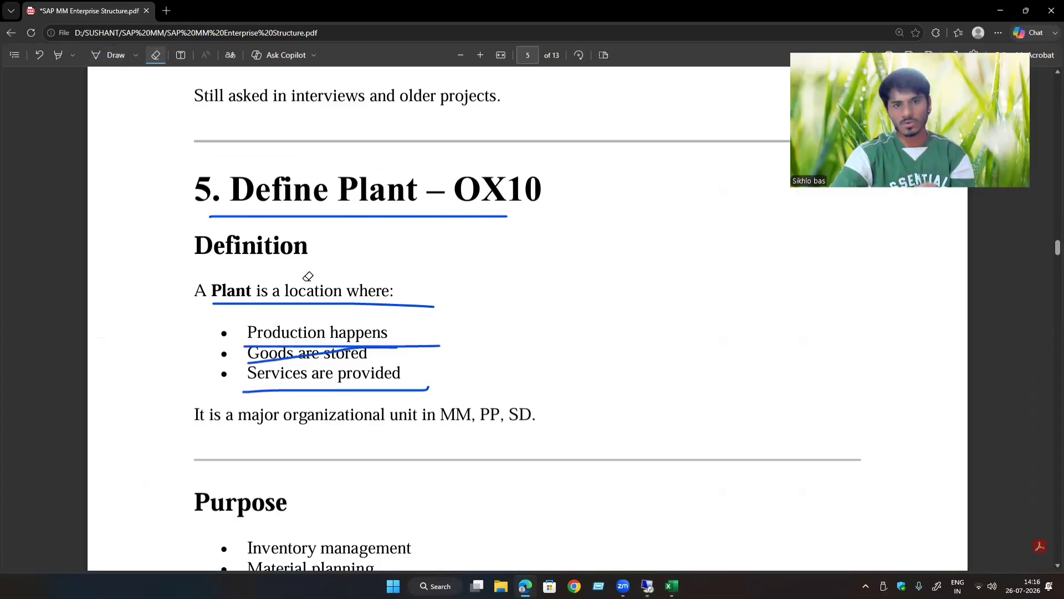
mouse_move(306, 275)
mouse_down()
mouse_move(340, 331)
mouse_move(379, 226)
mouse_up()
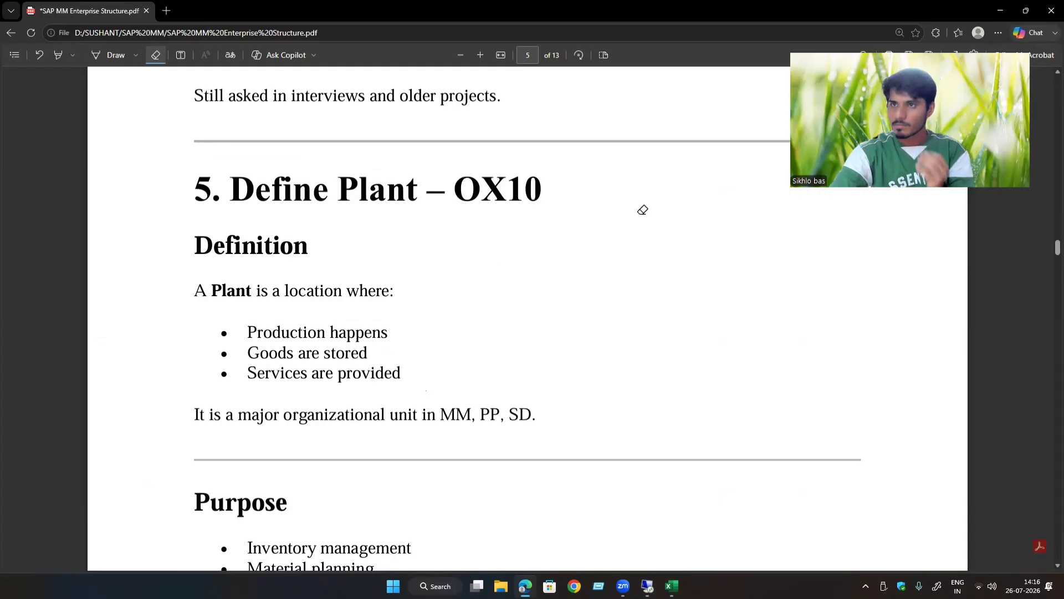
Sketch a hierarchy beside the Define Plant definition: an oval with three branches, a circle marked b under the first and an empty circle under the middle.
click(117, 55)
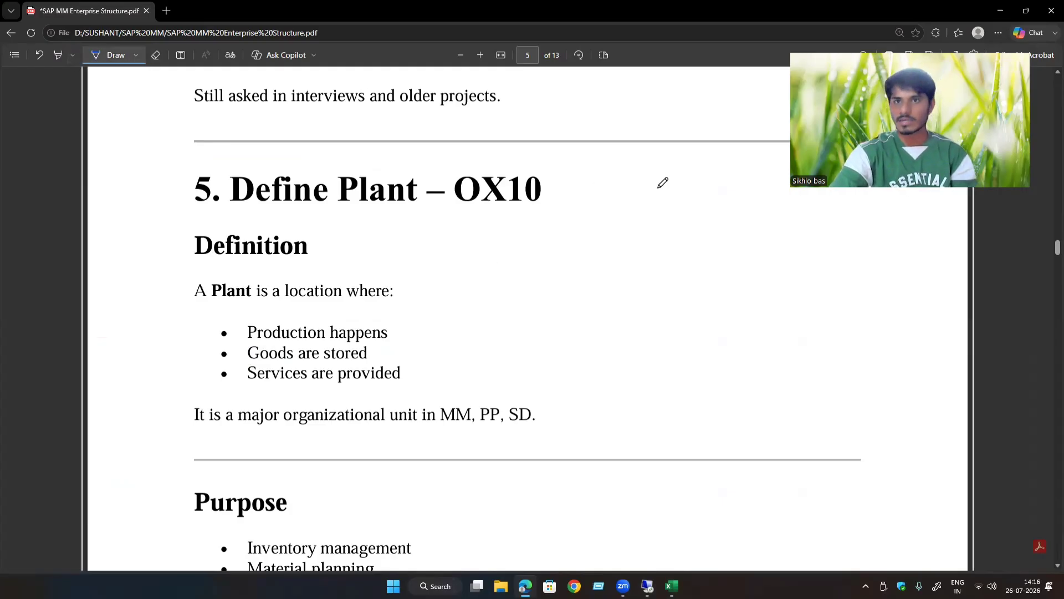
drag(651, 179, 701, 238)
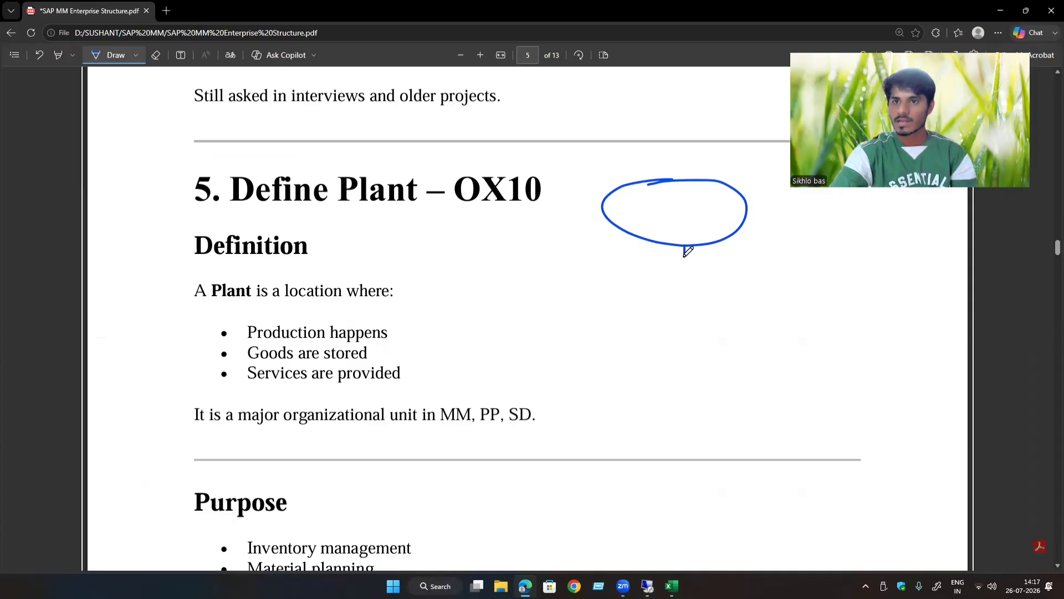
drag(685, 248, 512, 298)
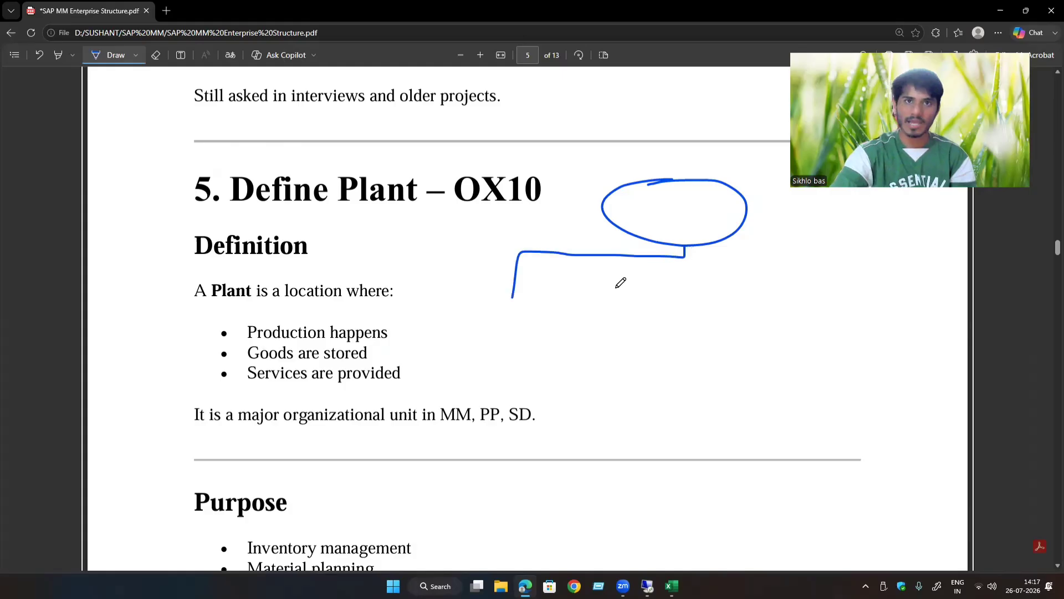
drag(671, 257, 852, 290)
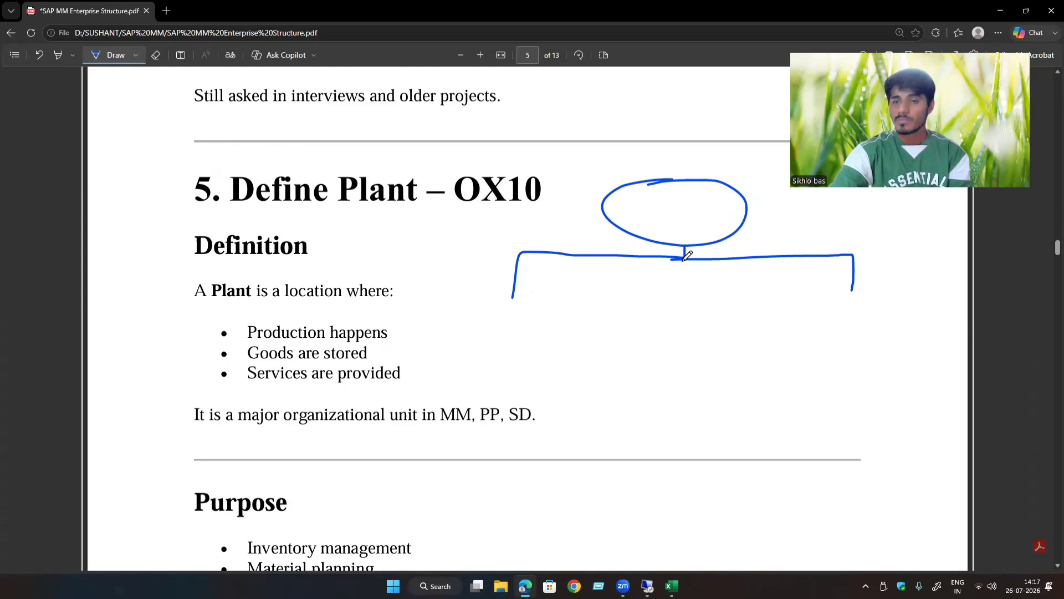
drag(684, 258, 687, 287)
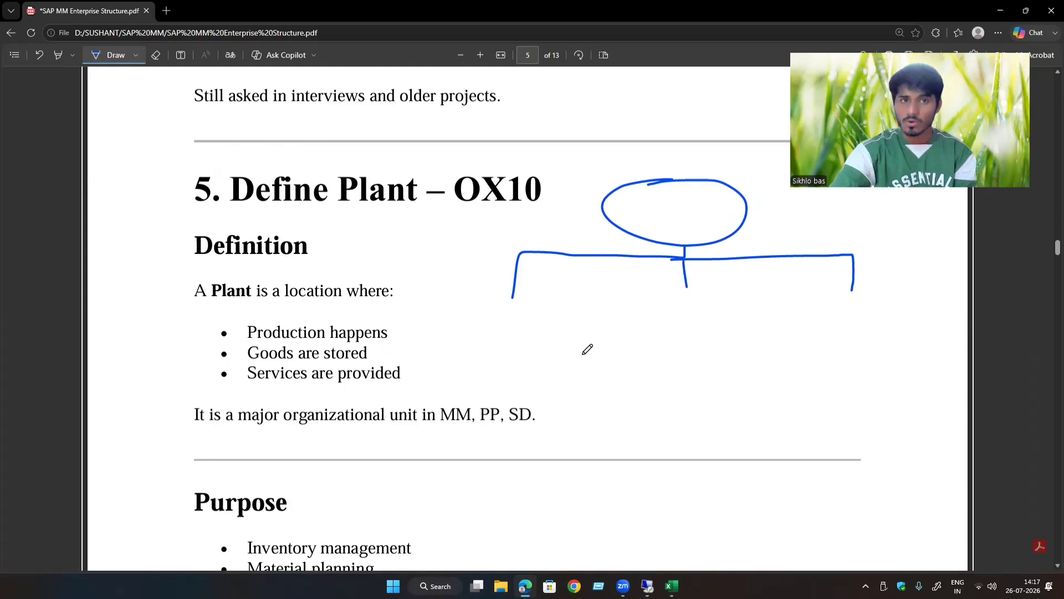
drag(487, 313, 516, 306)
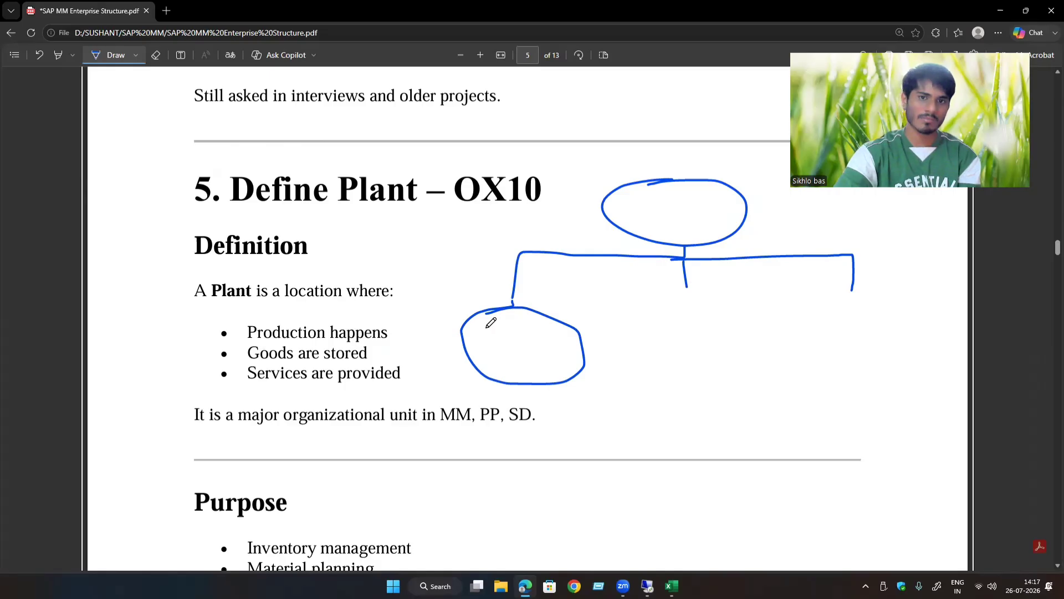
drag(487, 328, 488, 360)
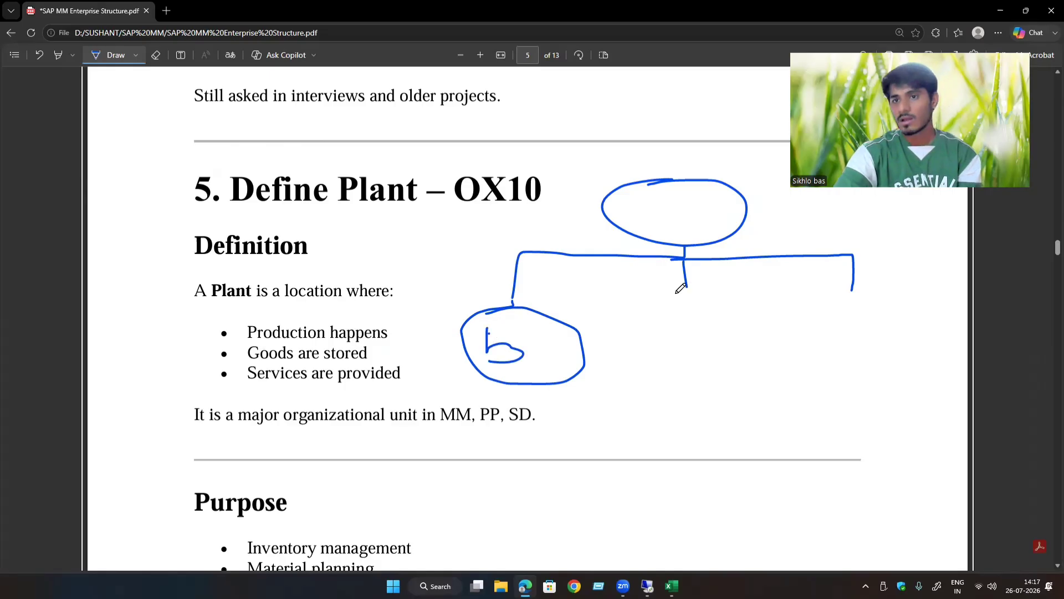
drag(678, 294, 669, 308)
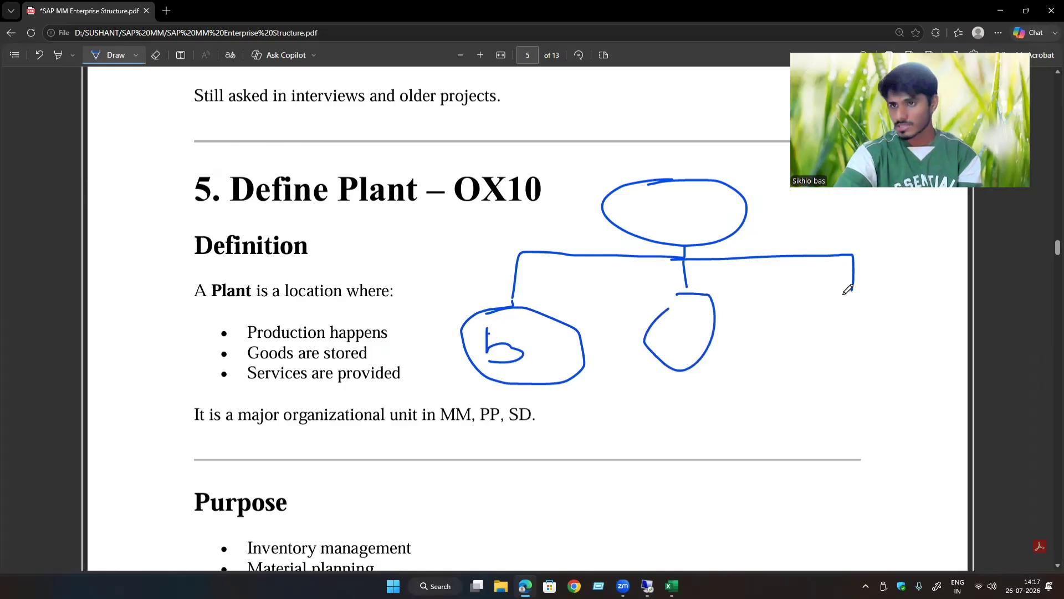
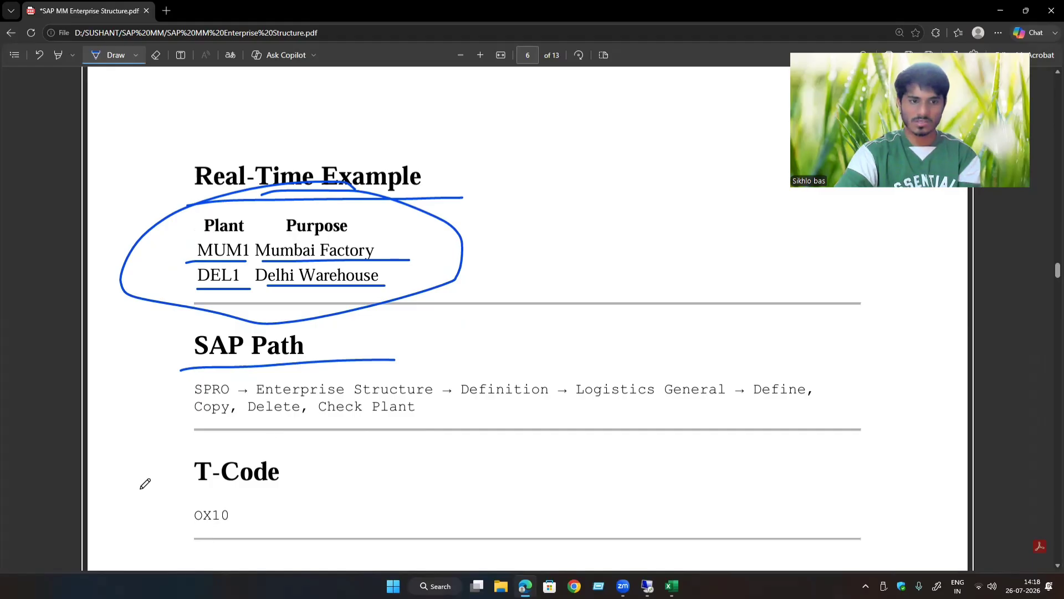
Circle the T-Code section of Define Plant in the PDF and underline OX10.
drag(143, 481, 144, 506)
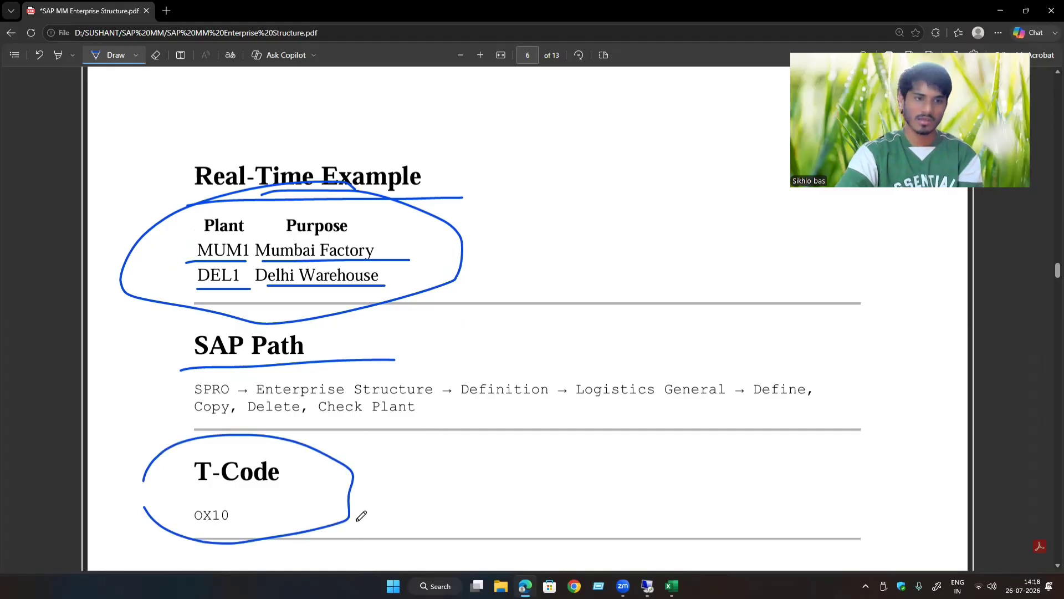
scroll(361, 513, down, 3)
drag(190, 362, 260, 362)
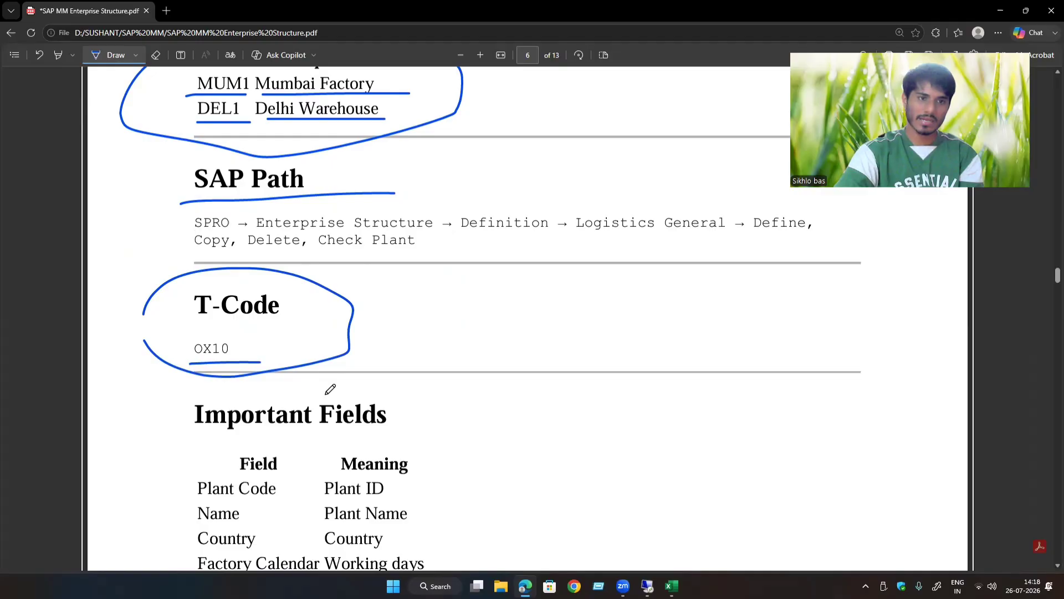
Underline Plant Code, Plant ID, Plant Name and both Country entries in the Important Fields table.
scroll(394, 388, down, 5)
scroll(467, 363, up, 2)
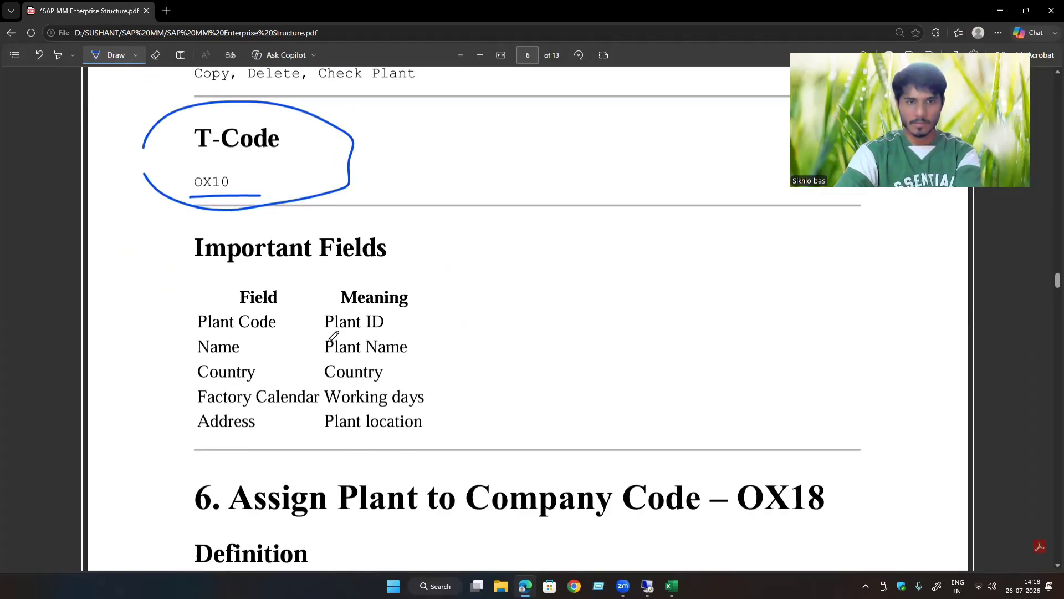
drag(195, 331, 373, 331)
drag(320, 357, 436, 357)
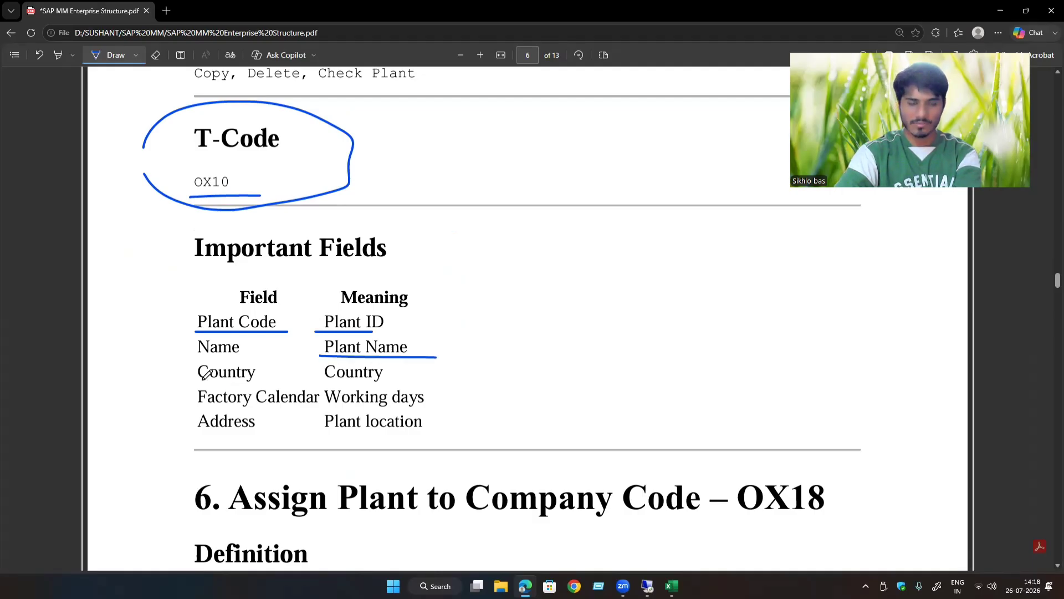
drag(202, 381, 231, 381)
drag(328, 390, 421, 390)
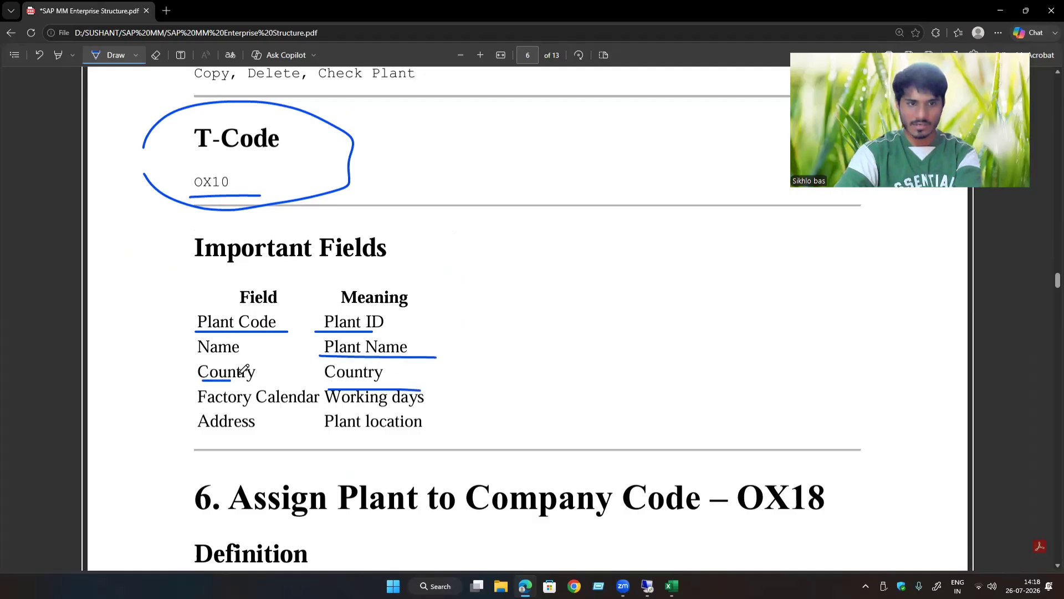
scroll(511, 374, down, 3)
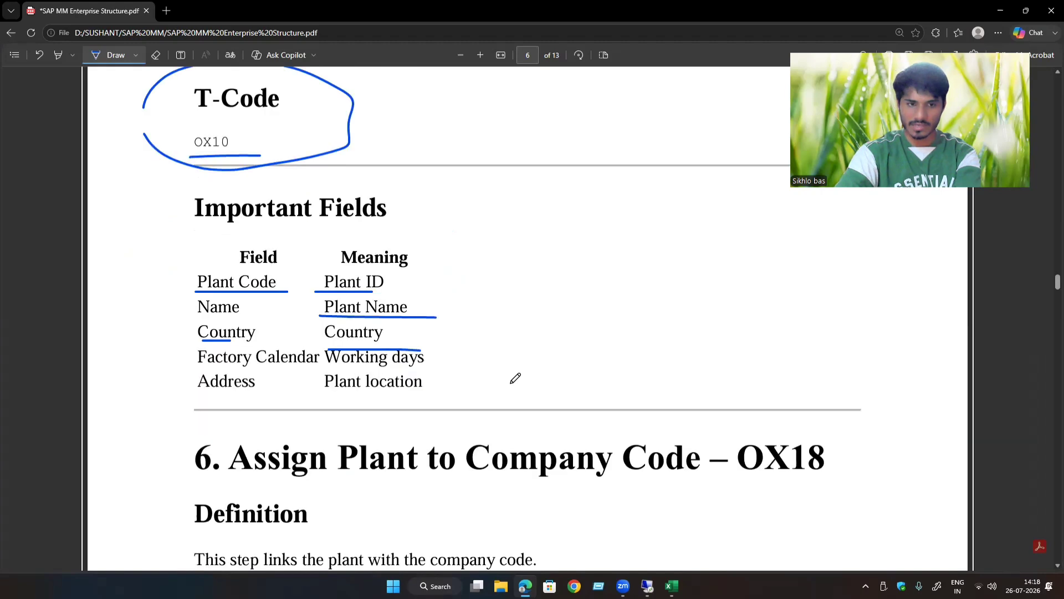
Handwrite the plant code Sikh beside the T-Code section of Define Plant in the PDF and underline it.
scroll(515, 376, up, 2)
scroll(554, 371, up, 1)
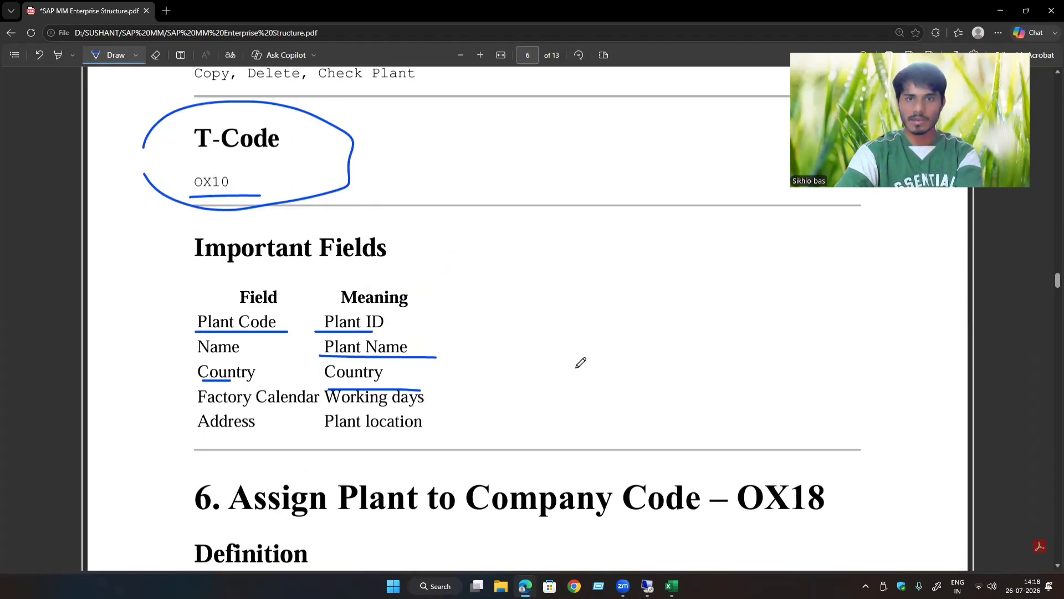
scroll(560, 367, up, 1)
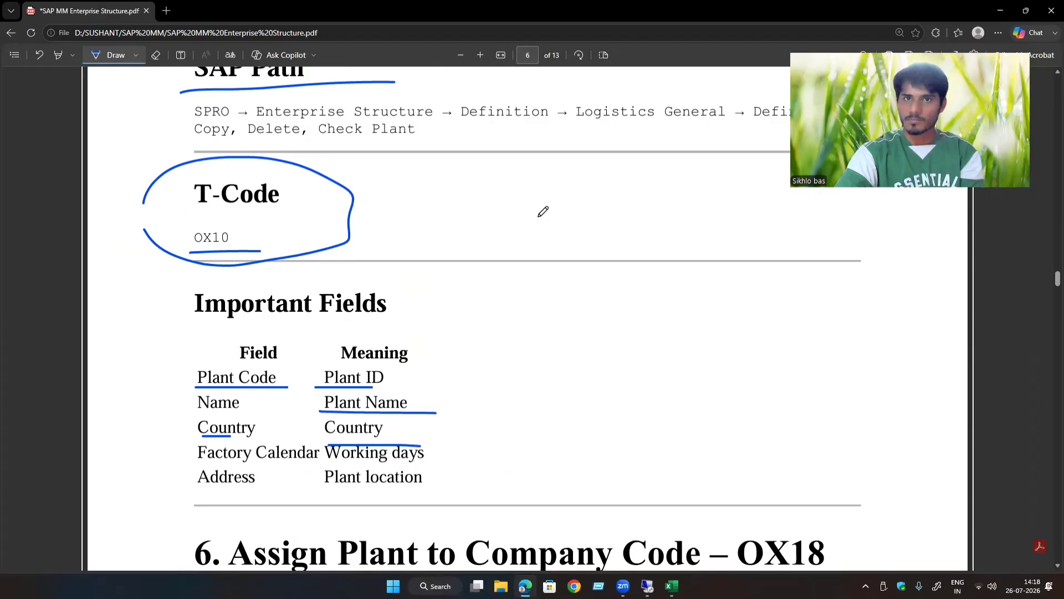
drag(564, 214, 530, 243)
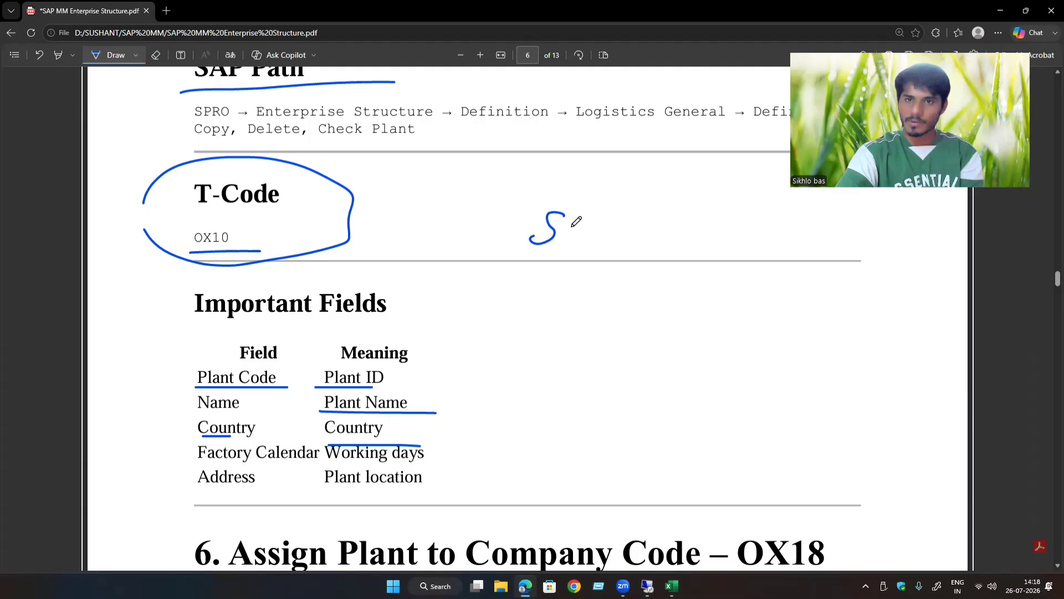
mouse_move(572, 226)
mouse_down()
mouse_move(573, 242)
mouse_move(568, 223)
mouse_move(586, 241)
mouse_up()
mouse_move(602, 219)
mouse_down()
mouse_move(604, 236)
mouse_move(635, 244)
mouse_up()
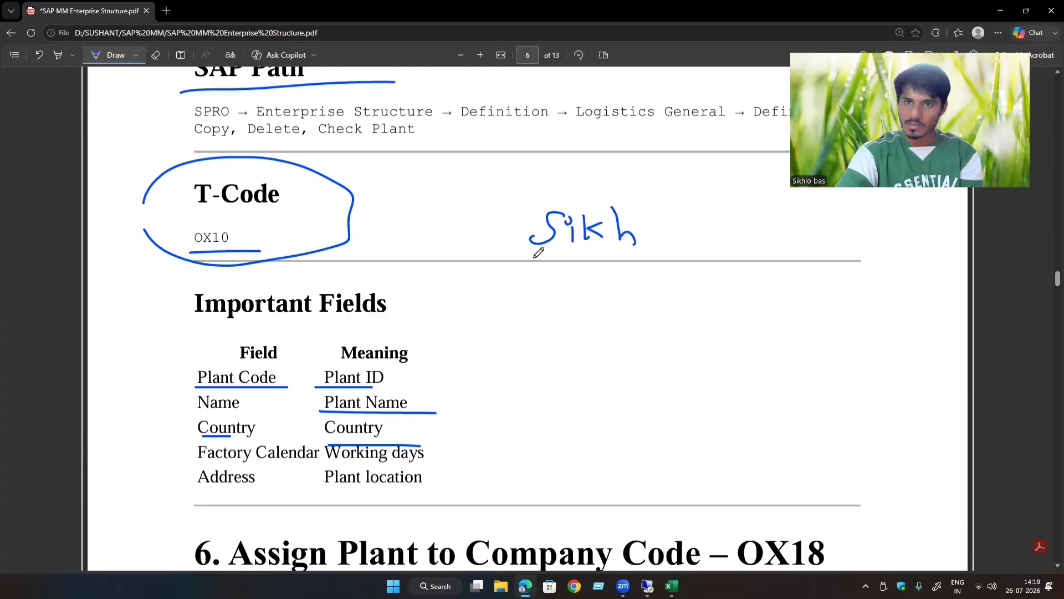
drag(532, 258, 642, 258)
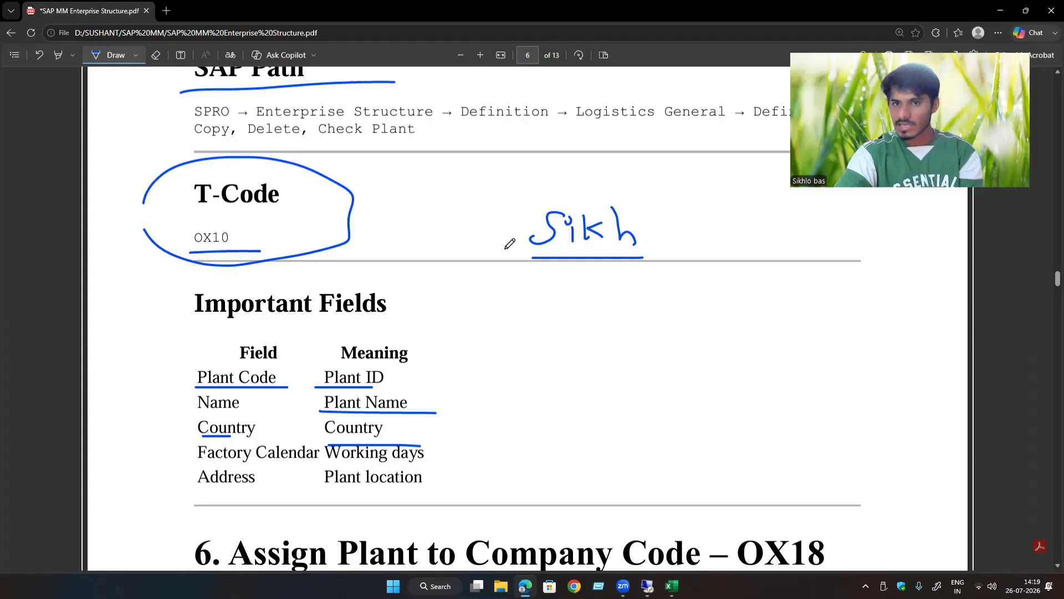
Circle the handwritten Sikh, reinforce it with more underlines, and draw two arrows pointing at it.
drag(505, 247, 506, 224)
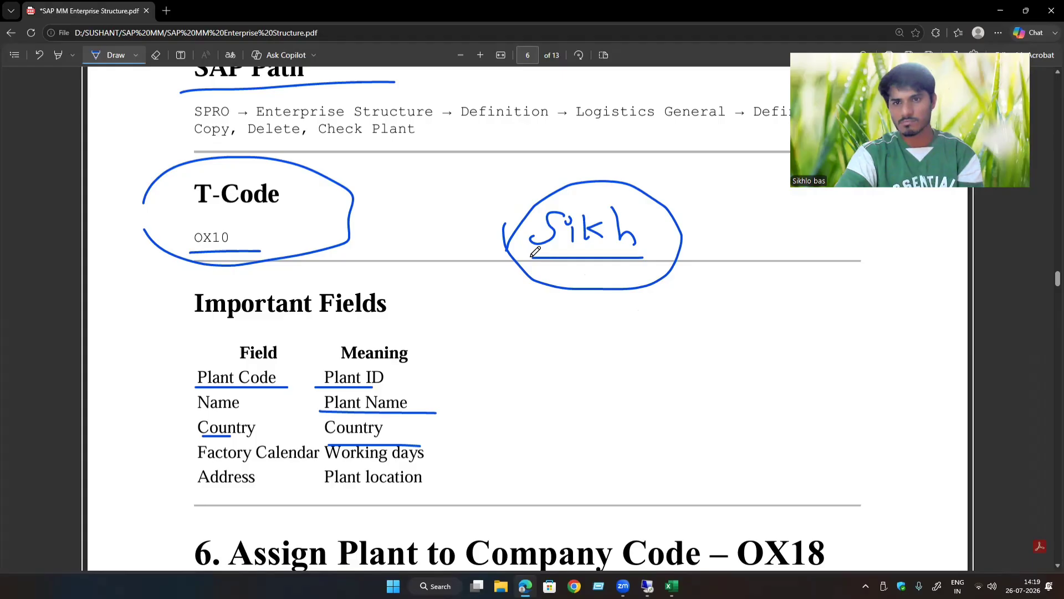
drag(531, 256, 641, 254)
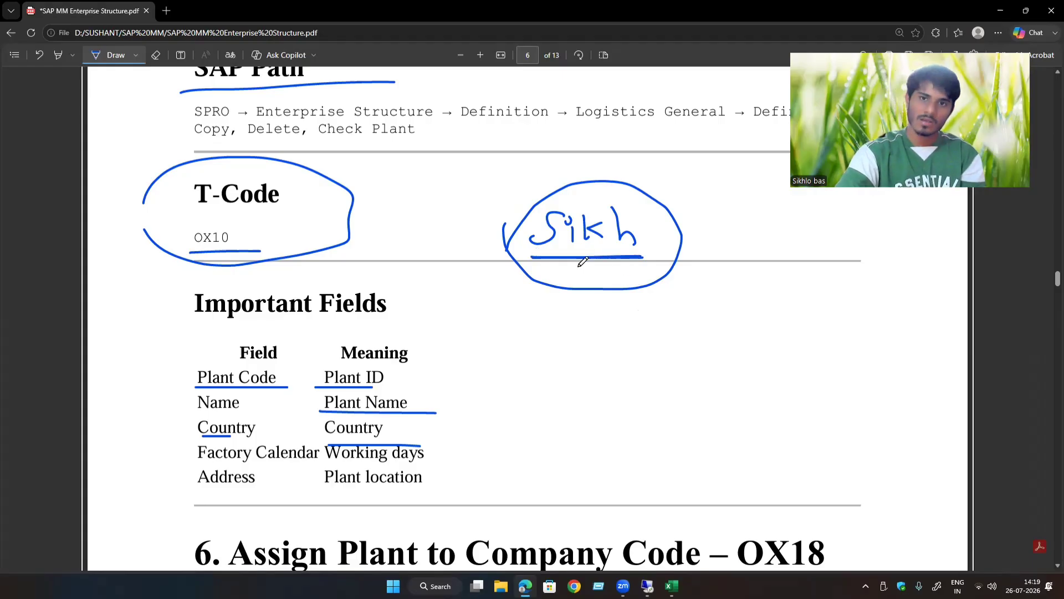
drag(535, 269, 637, 268)
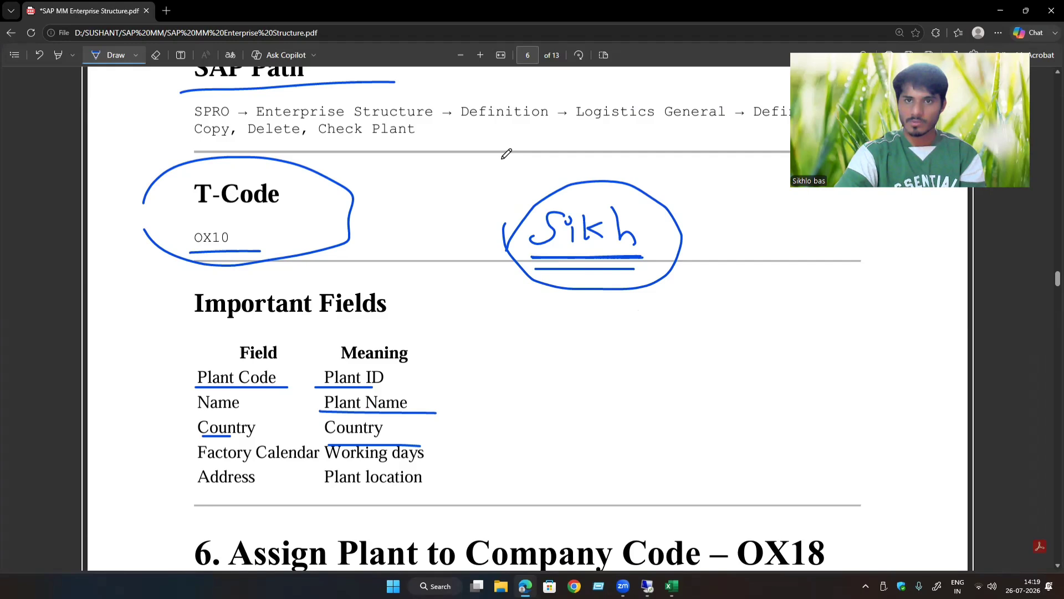
mouse_move(502, 159)
mouse_down()
mouse_move(547, 171)
mouse_move(598, 156)
mouse_up()
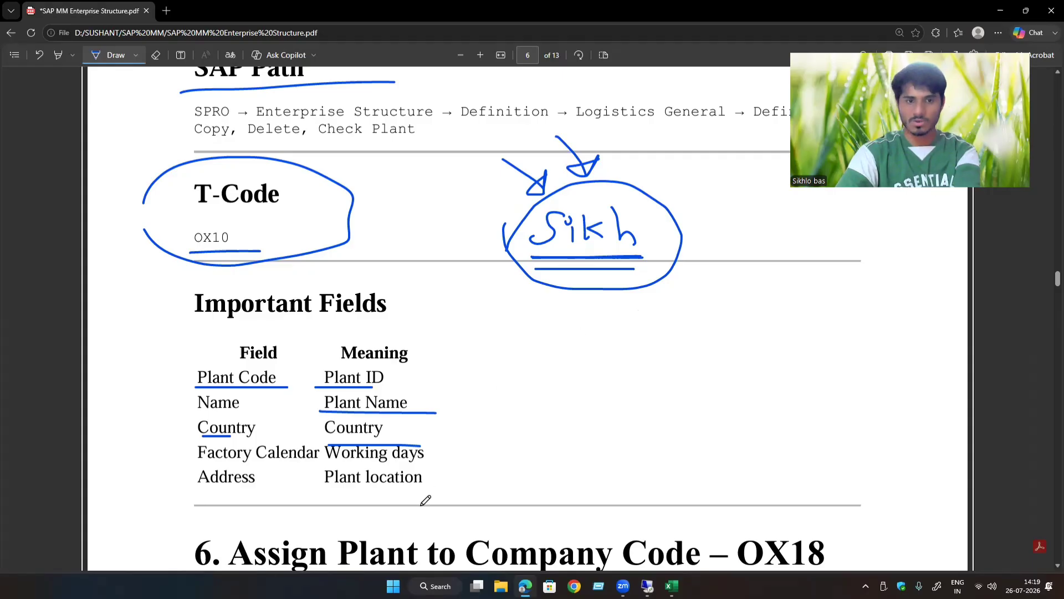
Switch to the Excel plan and check the transaction code in the Define Plant row.
mouse_move(647, 586)
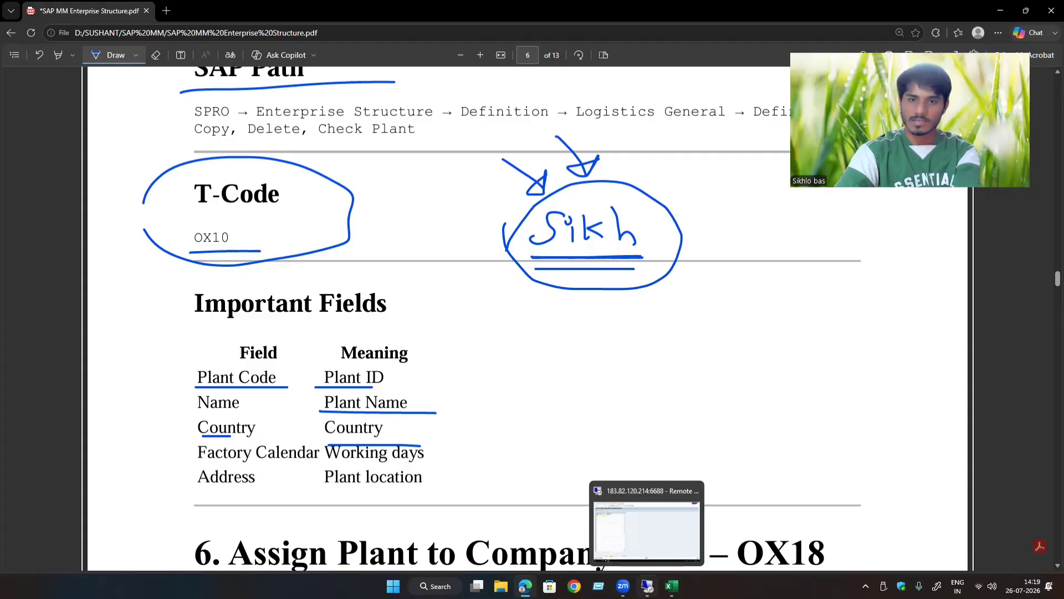
click(671, 586)
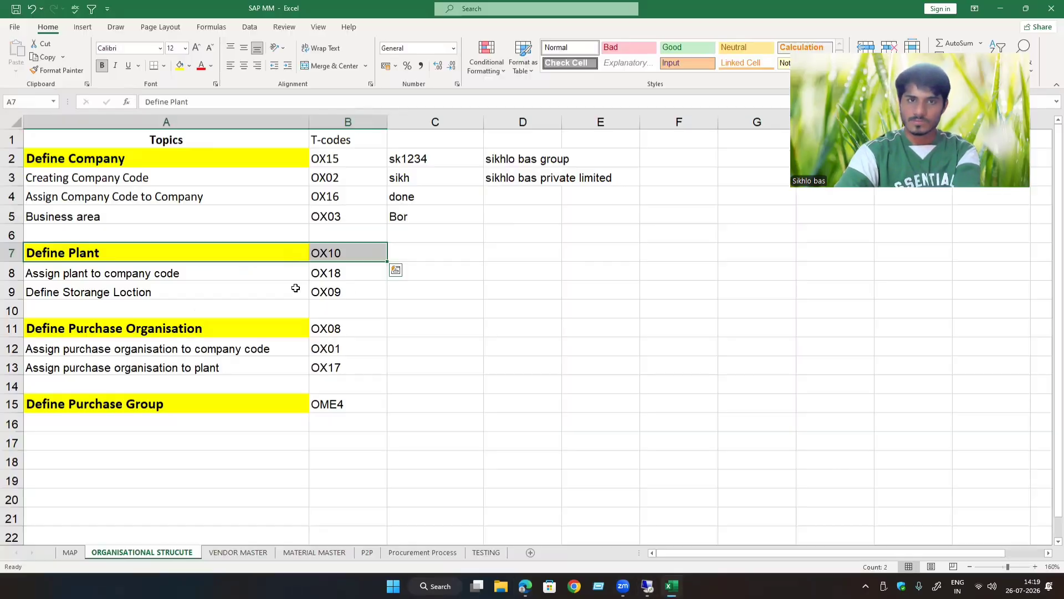
click(344, 253)
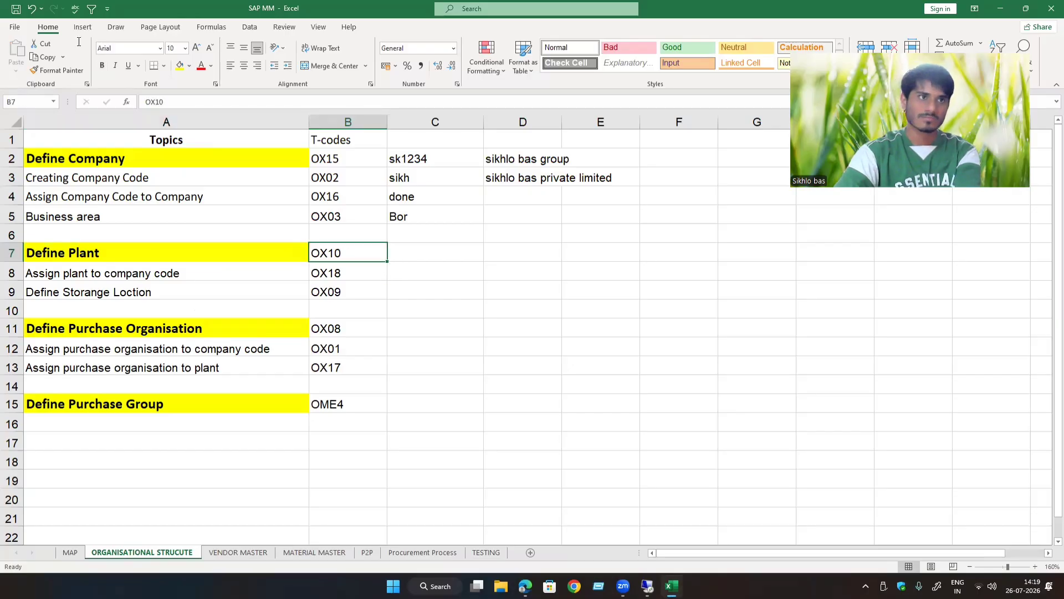
Switch to the SAP session and open the Plants overview by running /nox10 from the business area screen.
key(alt+Tab)
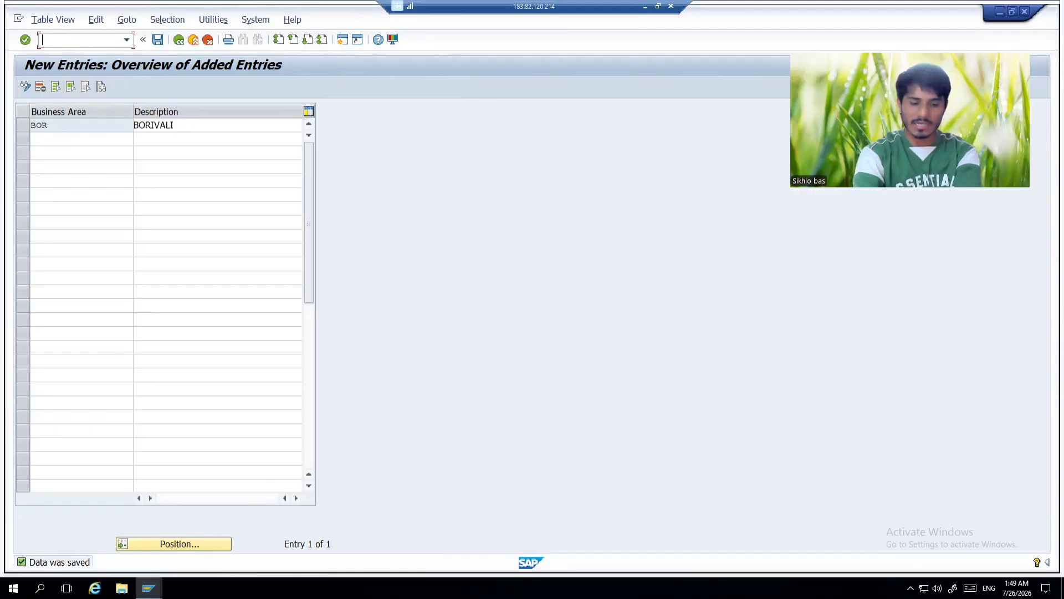
text(ox10)
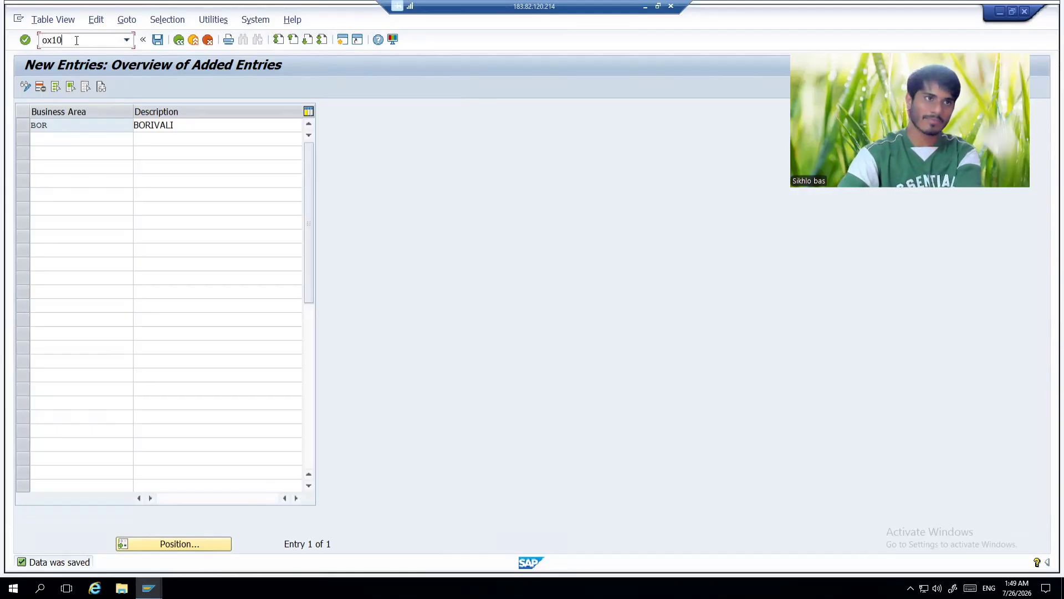
key(Return)
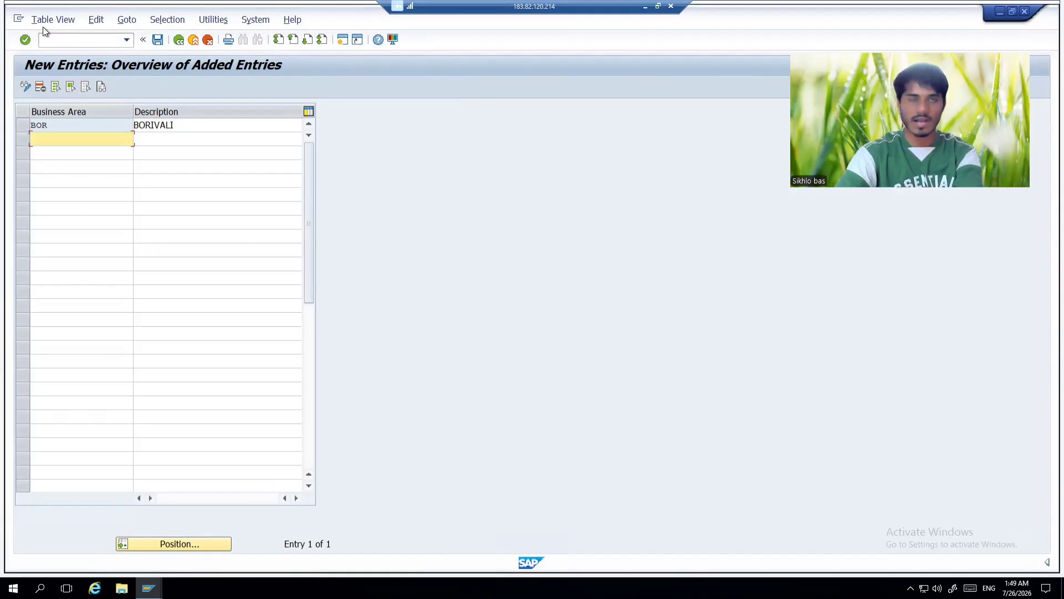
click(54, 42)
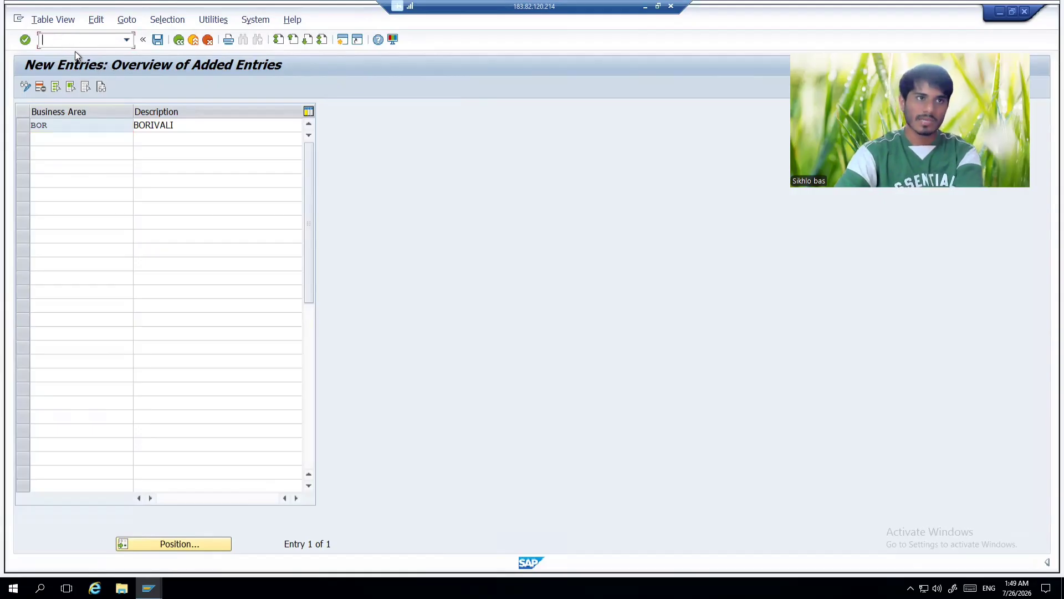
text(/n)
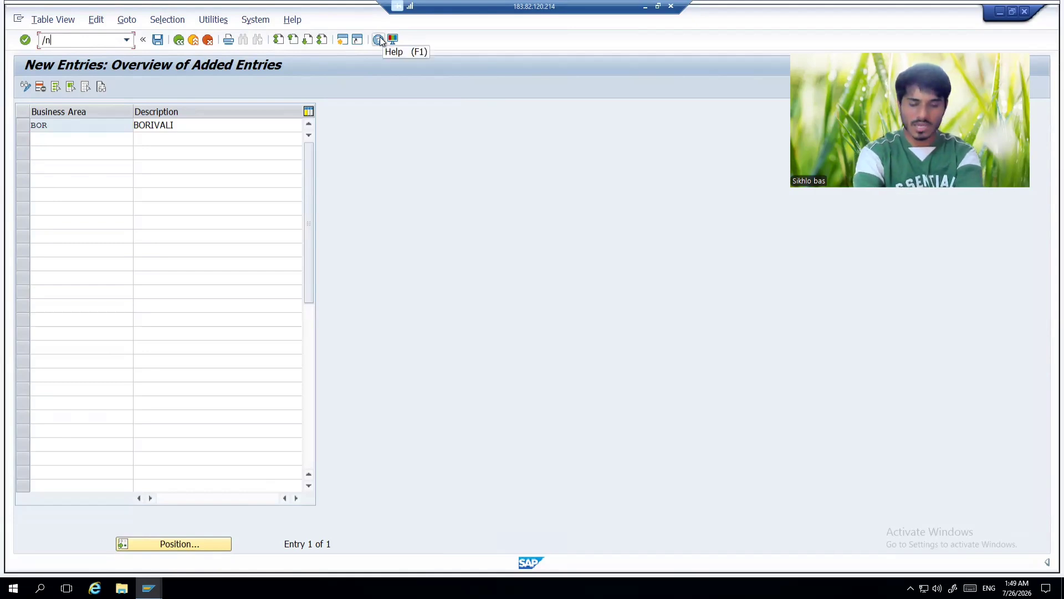
text(ox10)
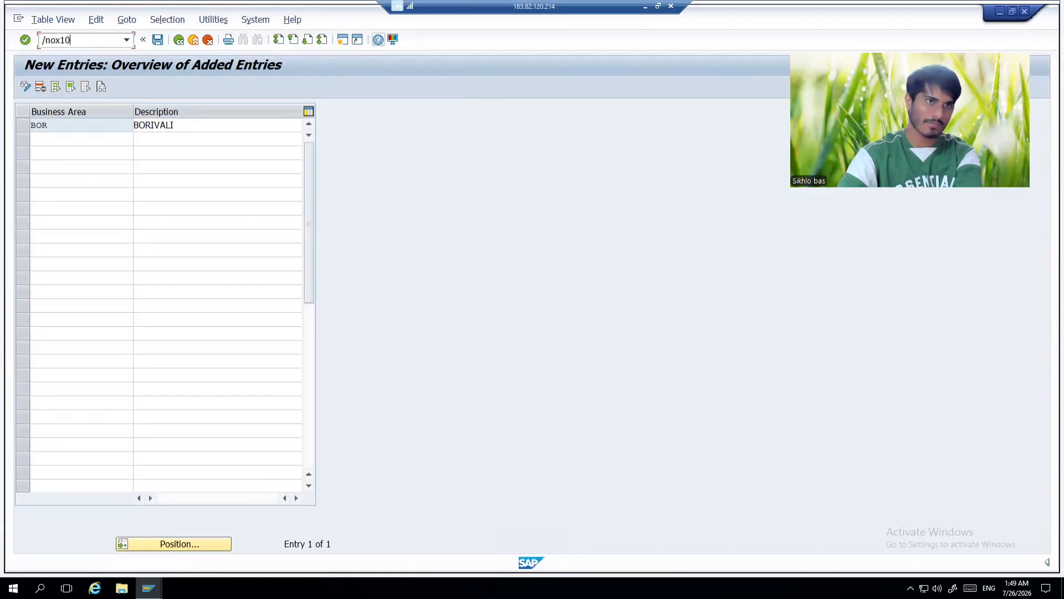
key(Return)
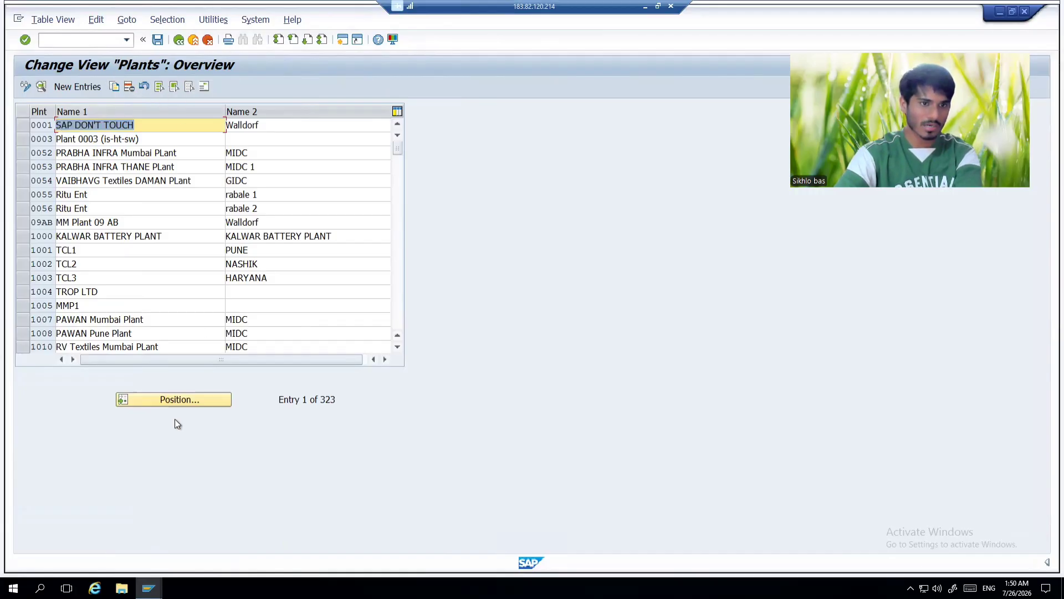
Create a new plant entry with Plant sikh and Name 1 borivali plan.
click(77, 90)
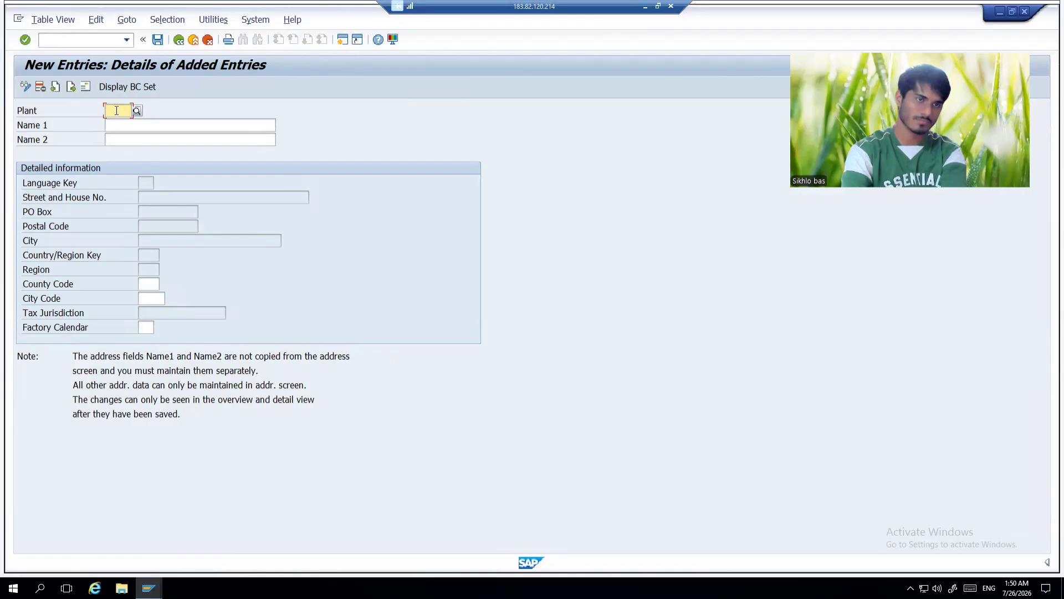
text(sikh)
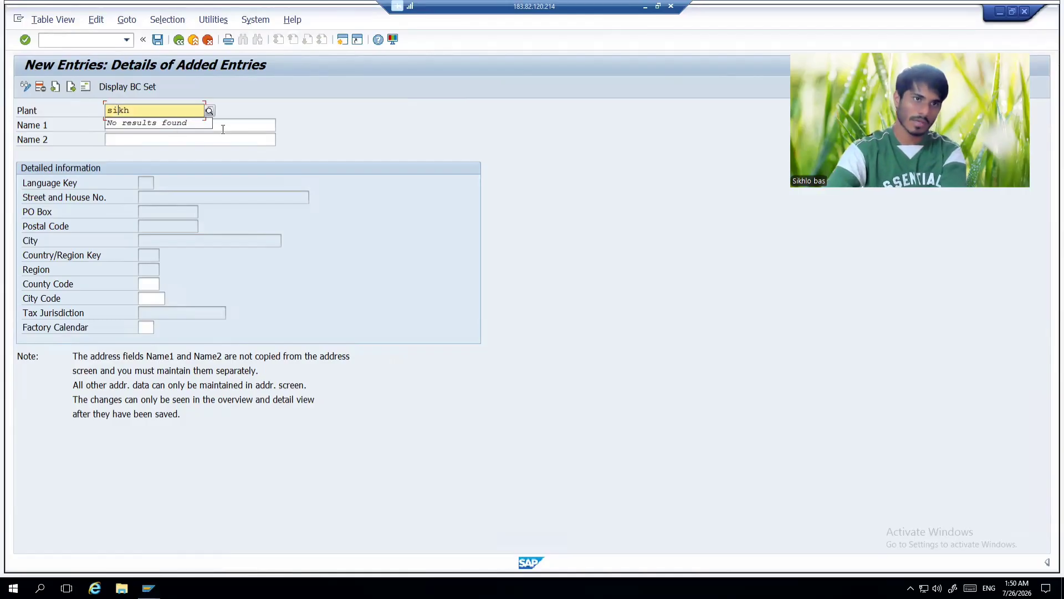
click(223, 128)
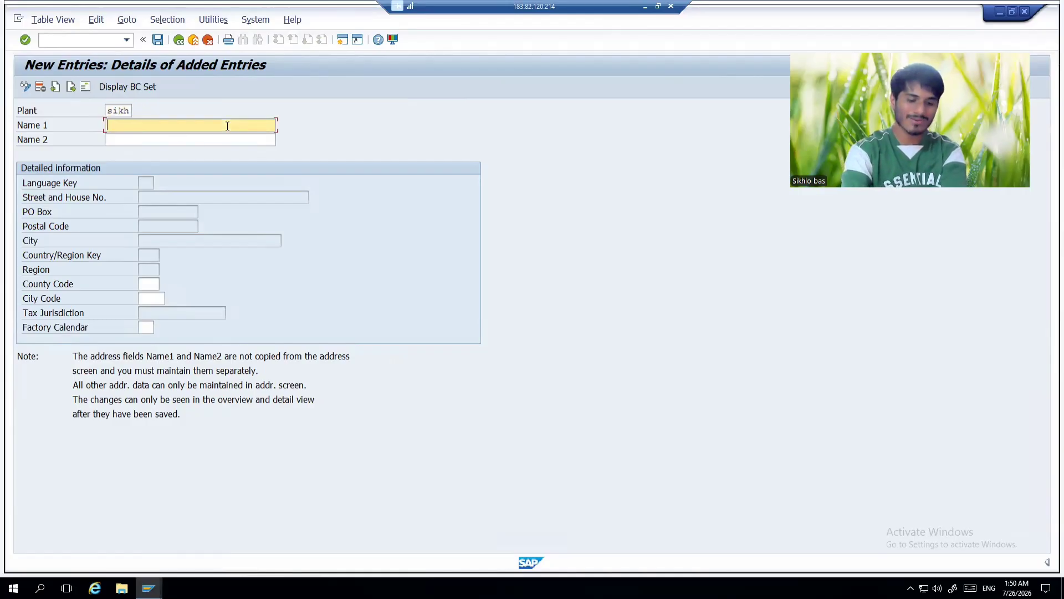
text(bo)
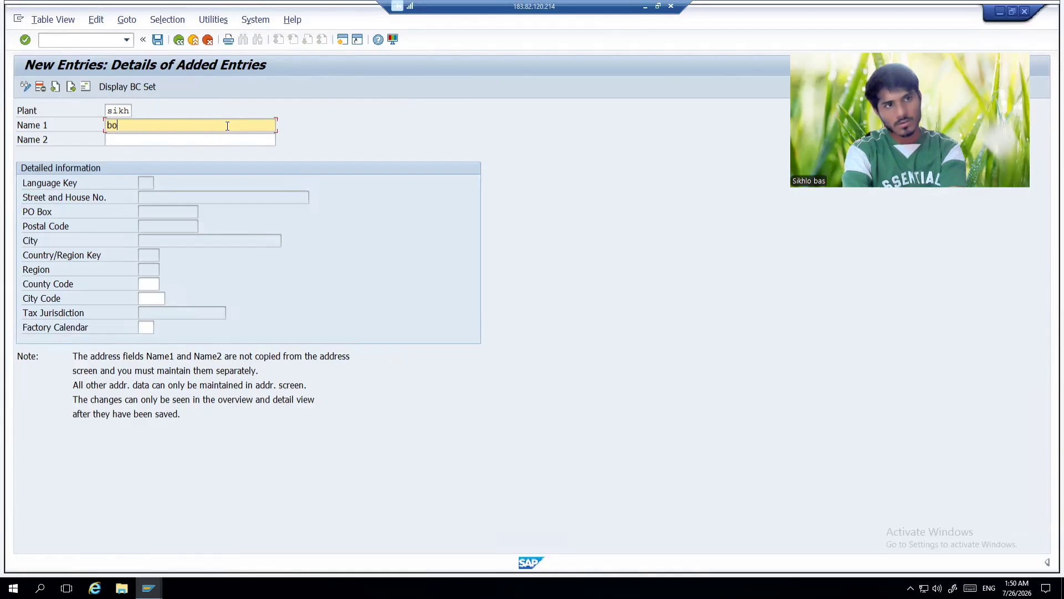
text(r)
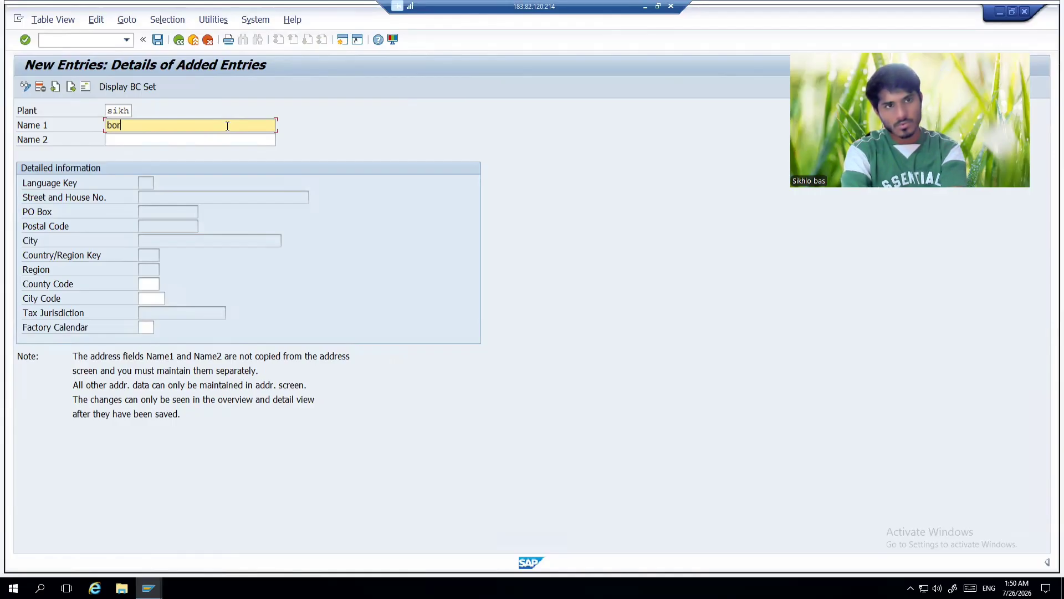
text(ivali plan)
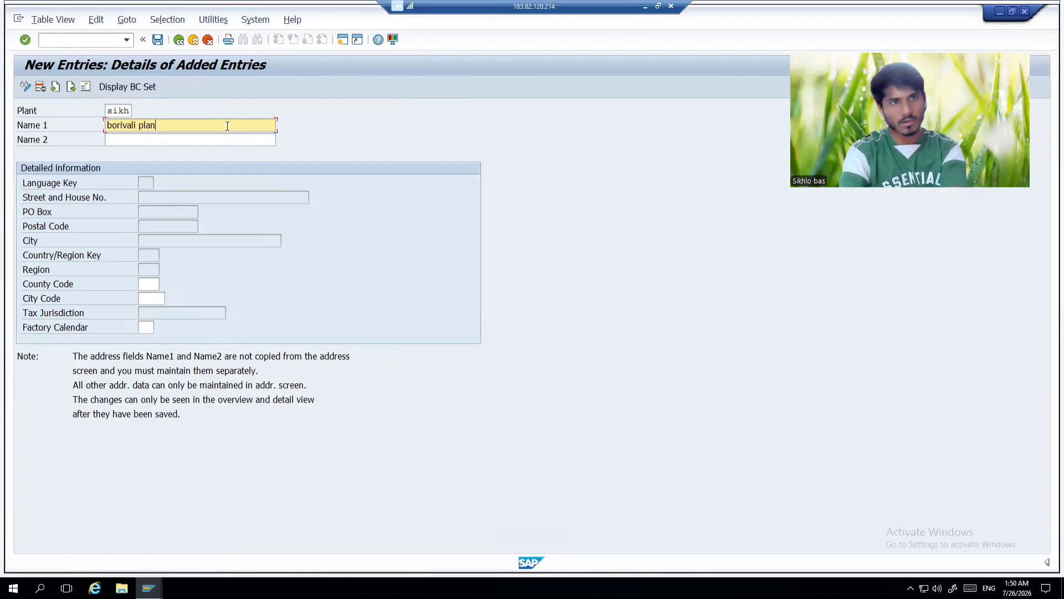
Start saving the plant, discard its address form without filling it in, and dismiss the customizing request prompt.
click(158, 39)
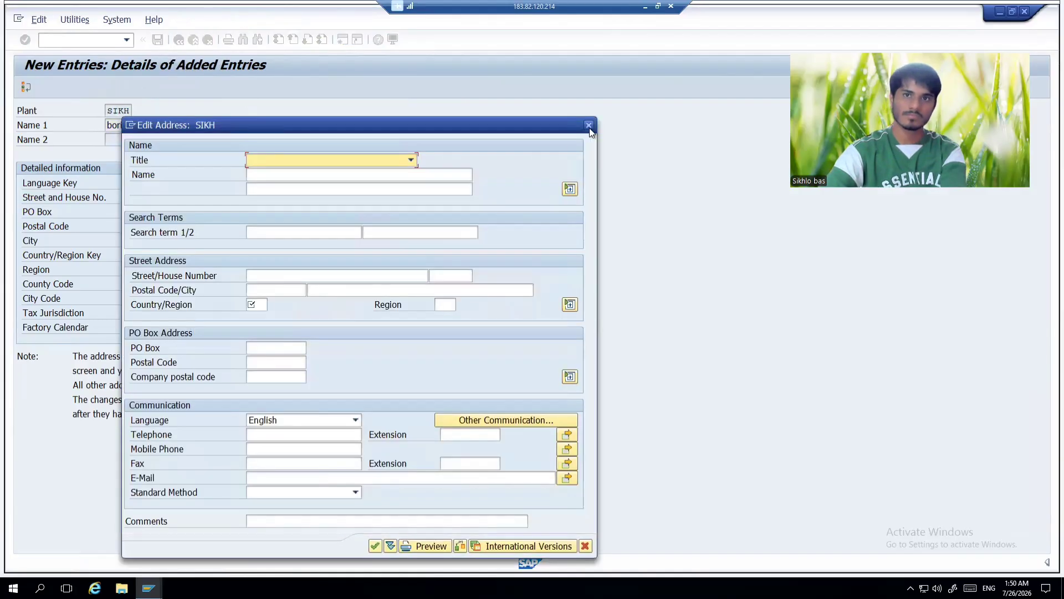
click(588, 125)
click(229, 275)
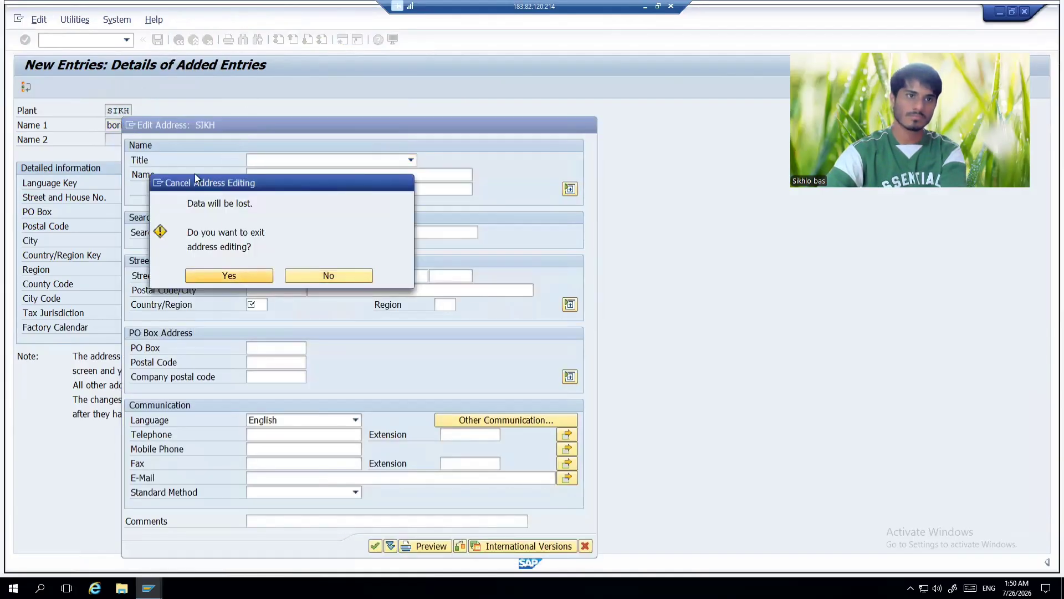
click(390, 385)
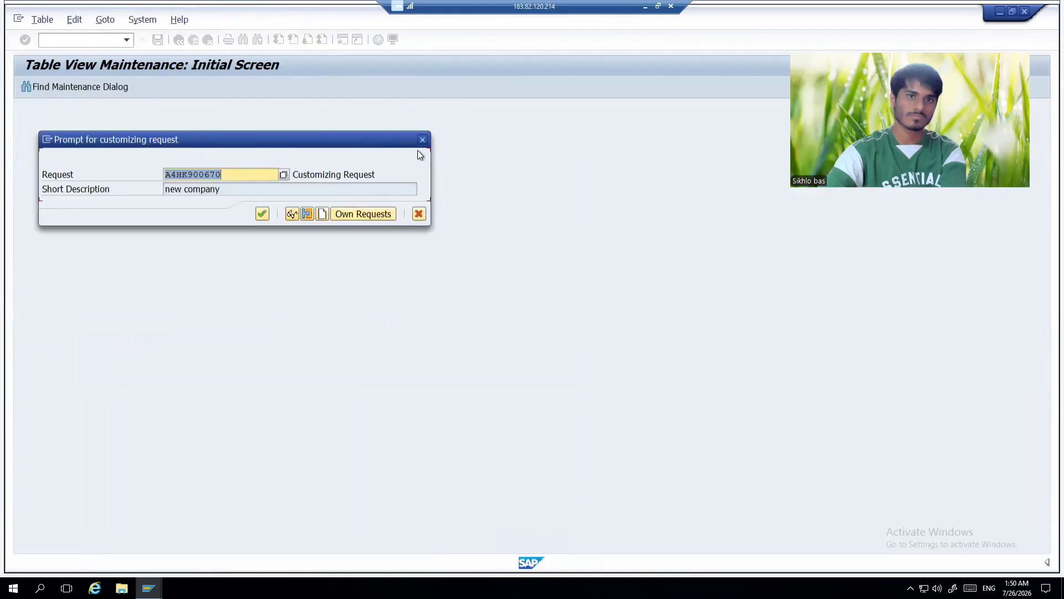
click(422, 141)
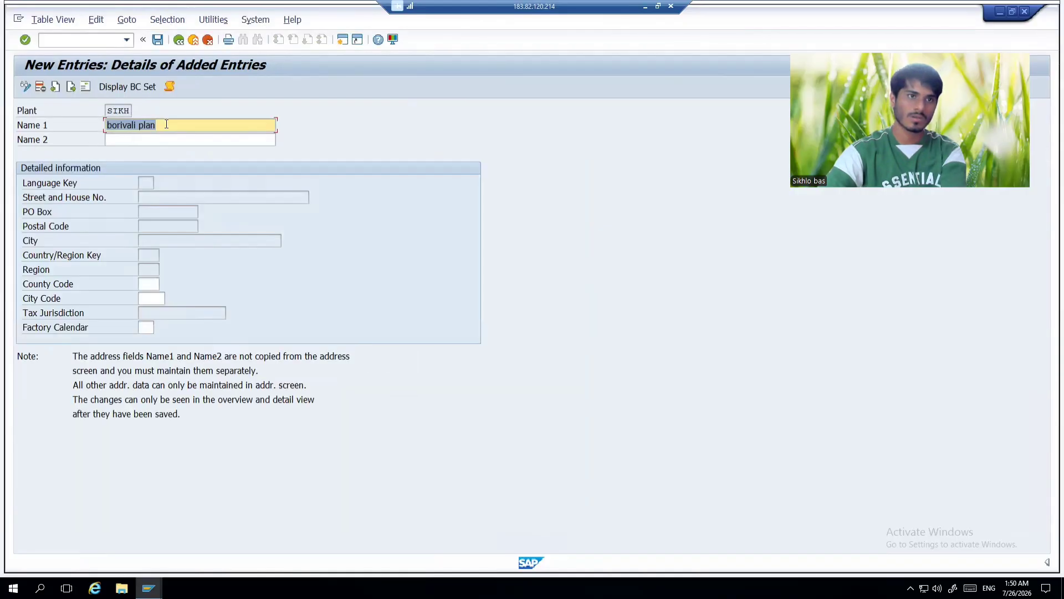
Correct the plant's Name 1 to borivali plant and save the entry, accepting the proposed customizing request.
click(166, 124)
text(t)
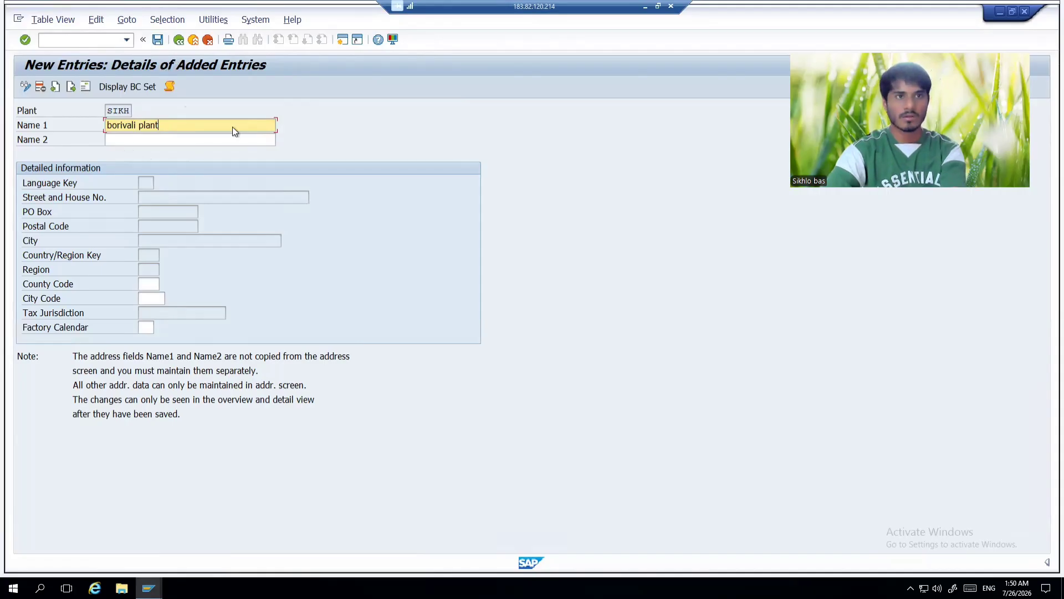
click(159, 40)
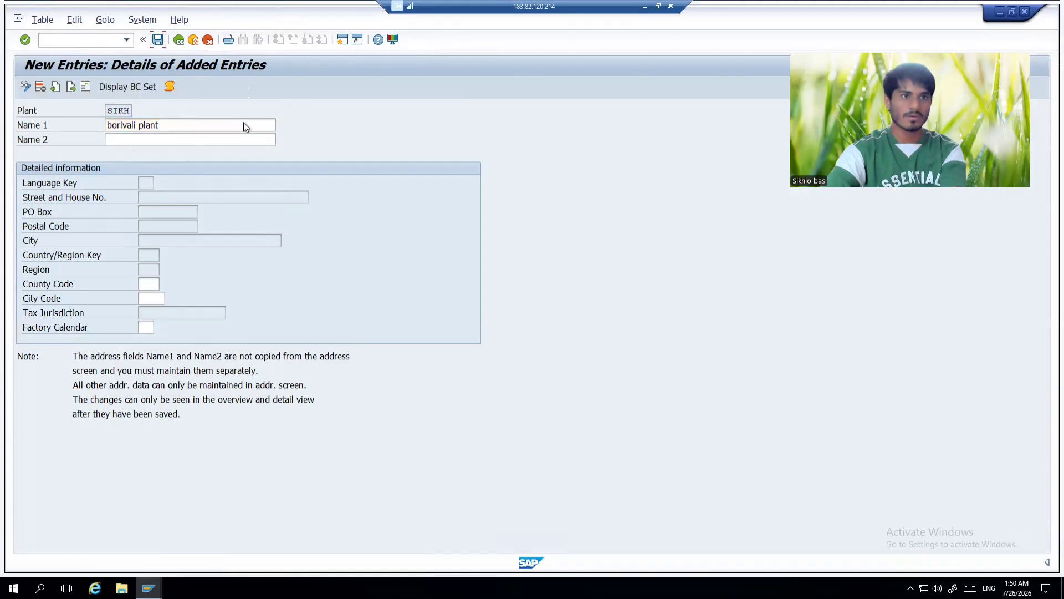
click(262, 215)
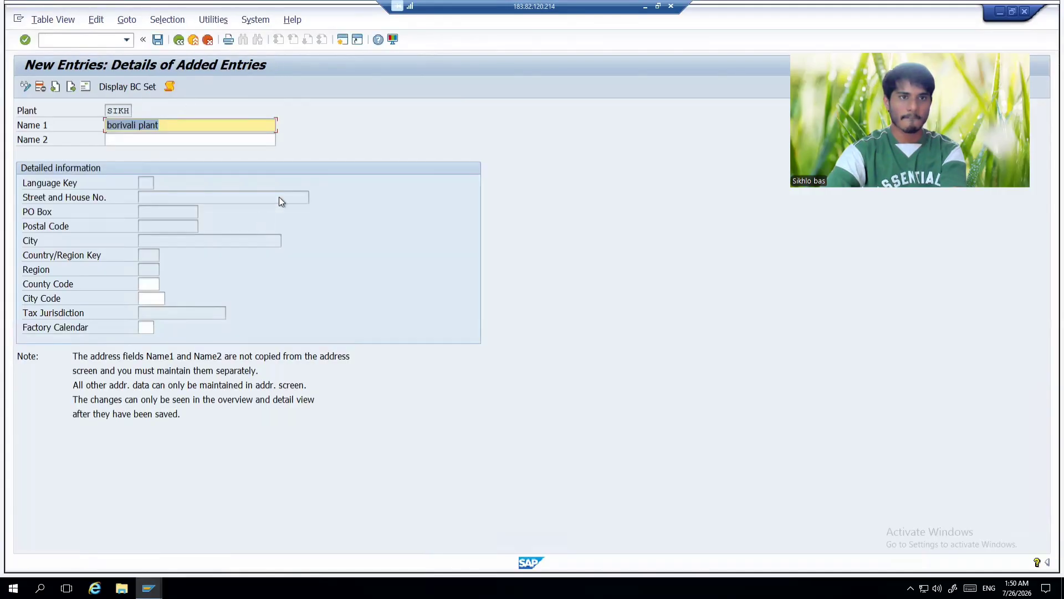
Switch to the Excel plan and record plant sikh with the name borivali in the Define Plant row.
click(644, 7)
click(432, 251)
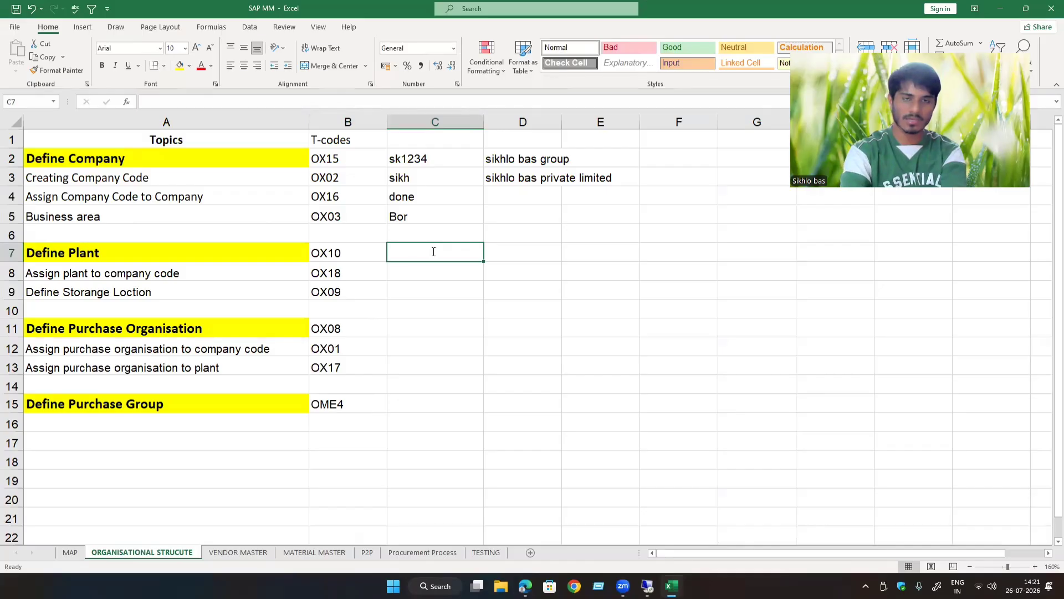
text(sikh)
key(Tab)
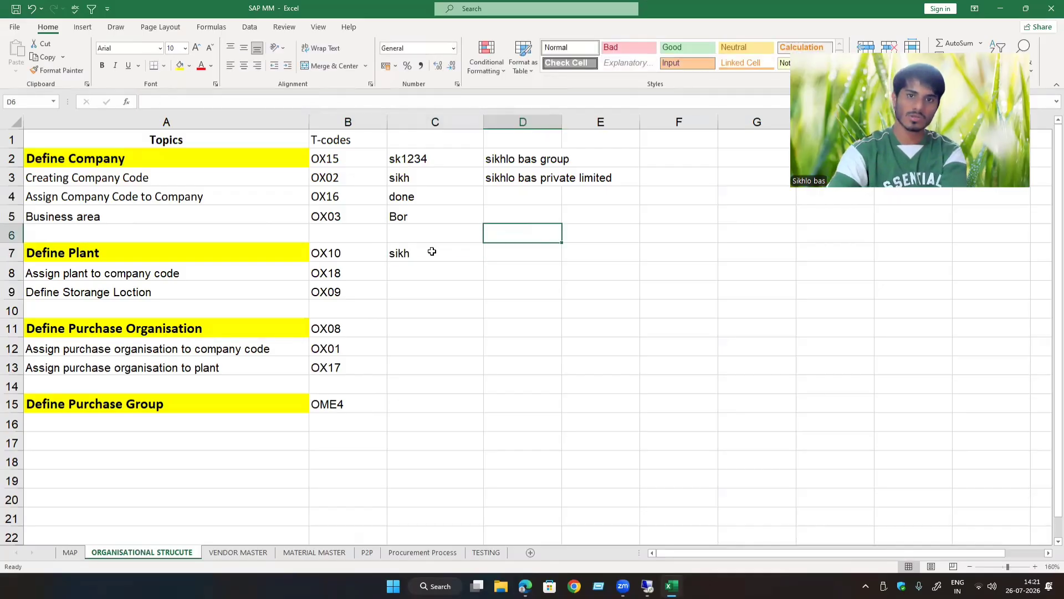
text(borivali)
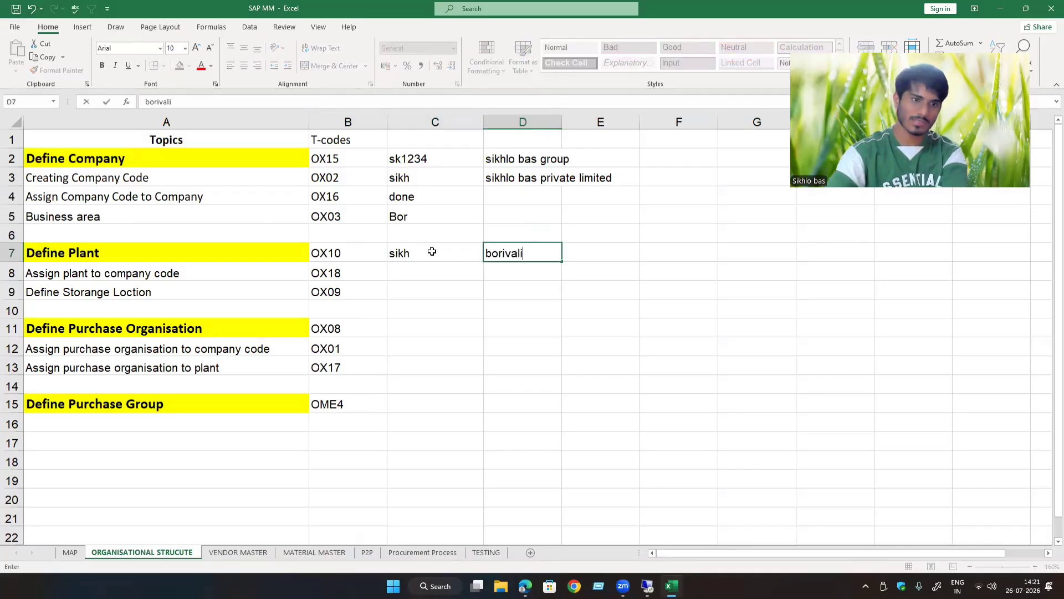
key(Return)
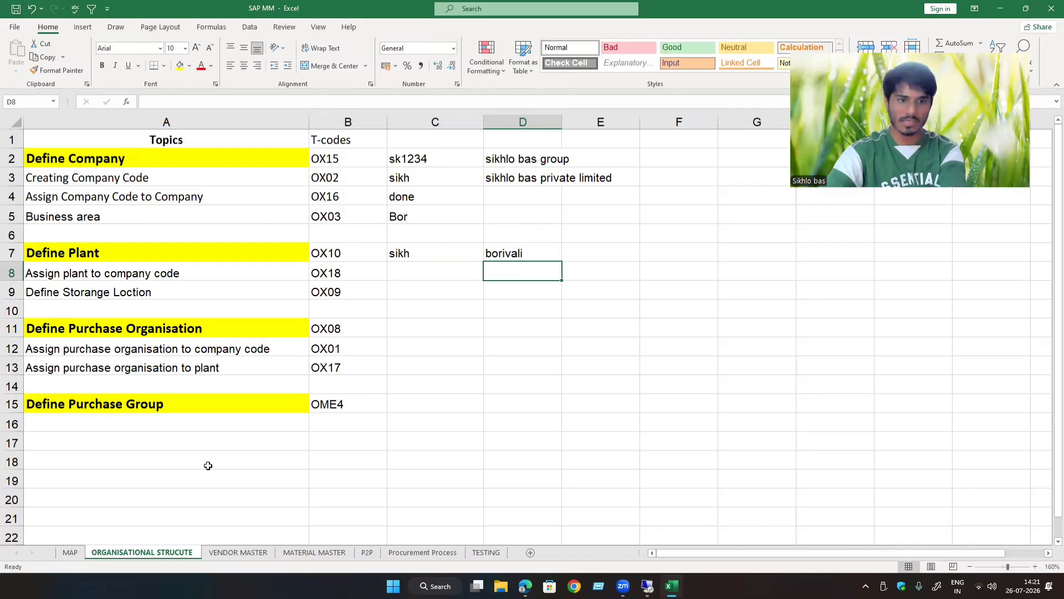
click(256, 554)
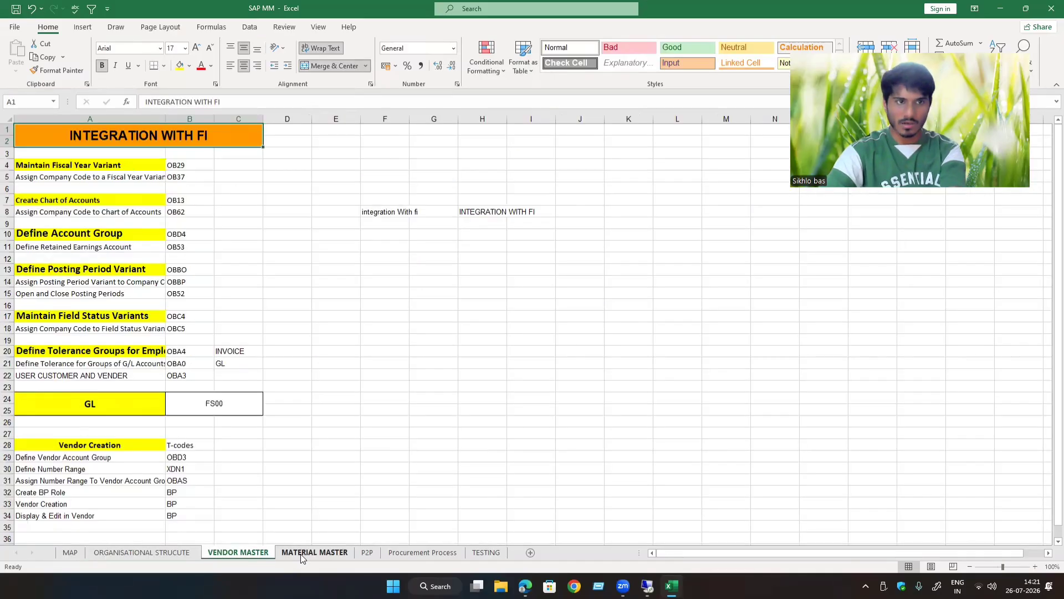
click(335, 556)
click(372, 554)
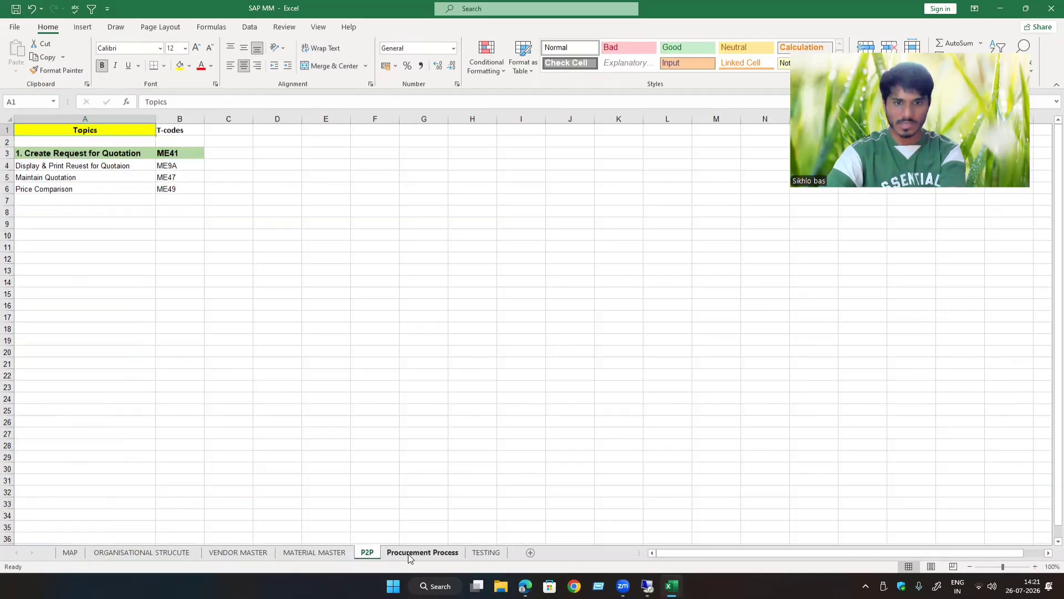
click(408, 553)
click(171, 555)
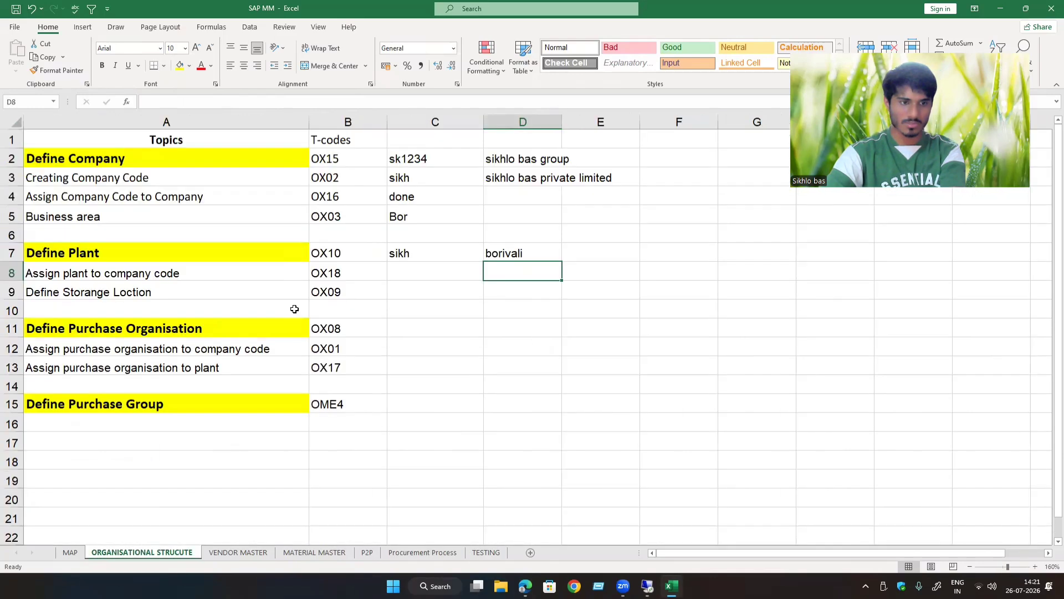
Mark the Assign plant to company code row as done in column C.
drag(251, 256, 521, 257)
click(435, 289)
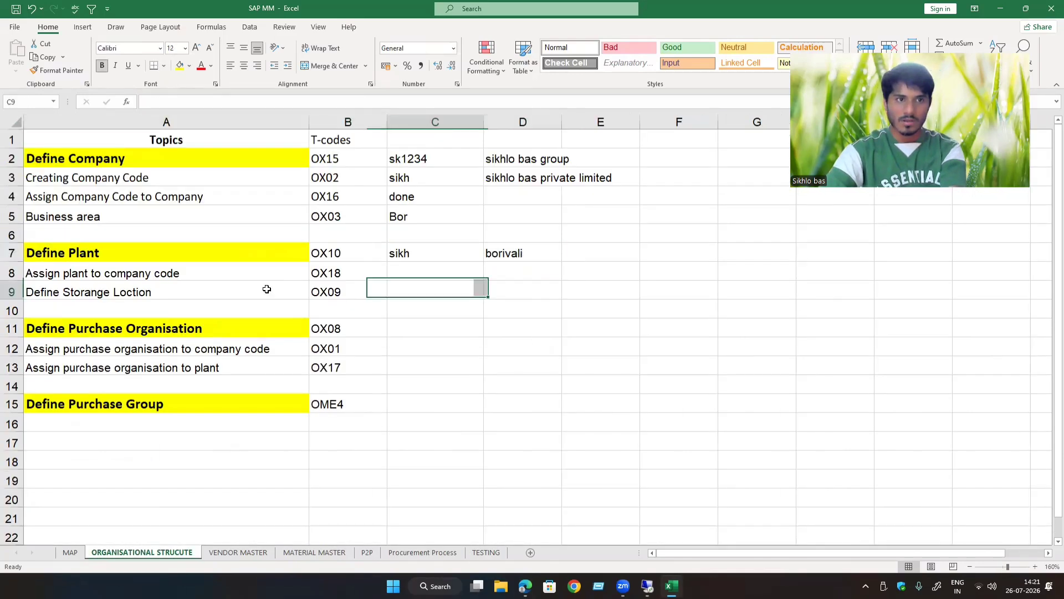
click(421, 254)
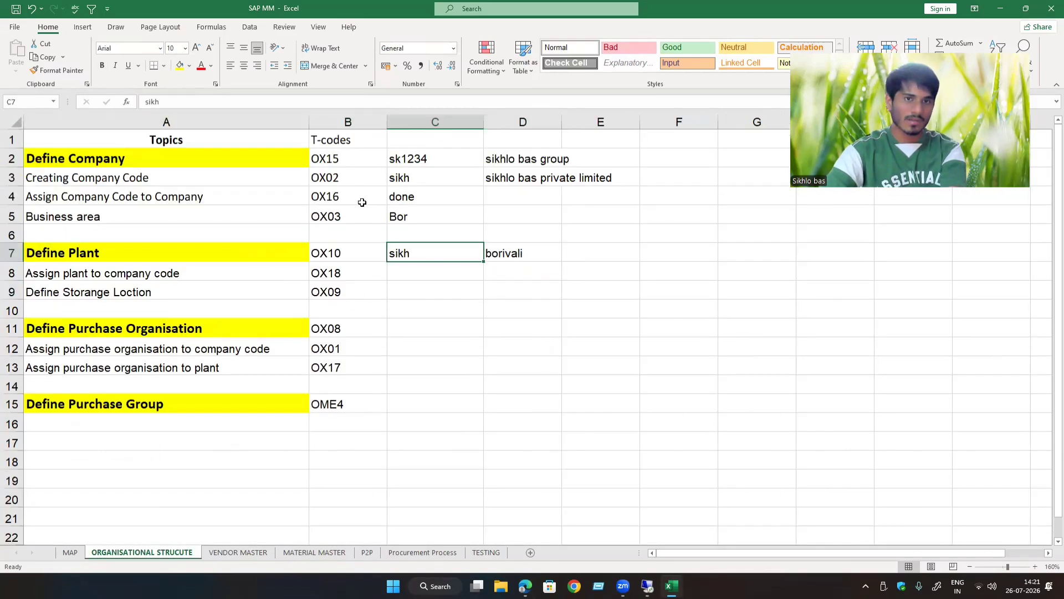
drag(242, 177, 475, 176)
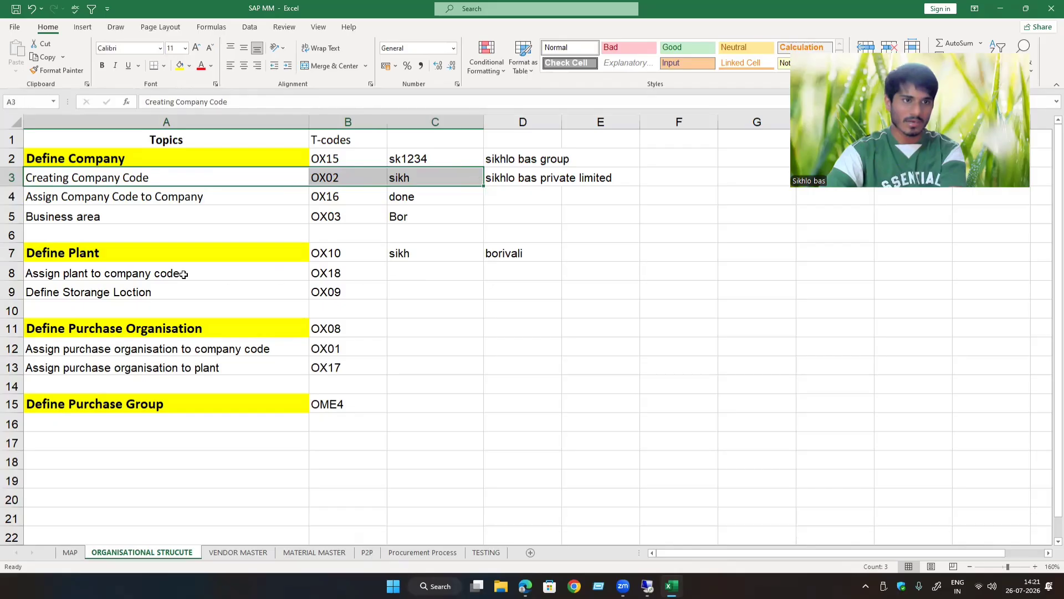
drag(166, 273, 440, 271)
click(440, 271)
text(done)
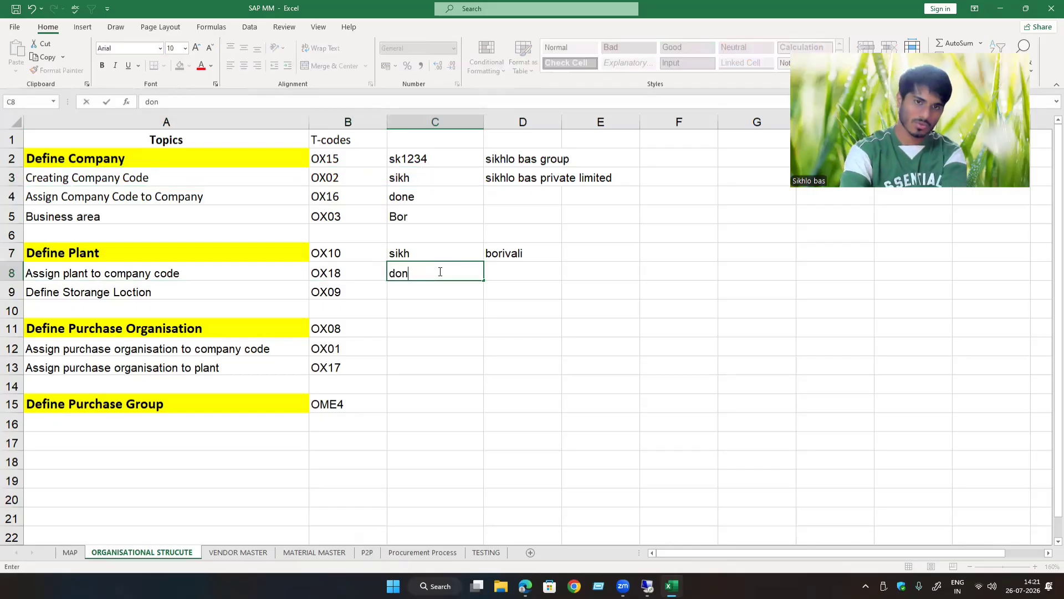
key(Return)
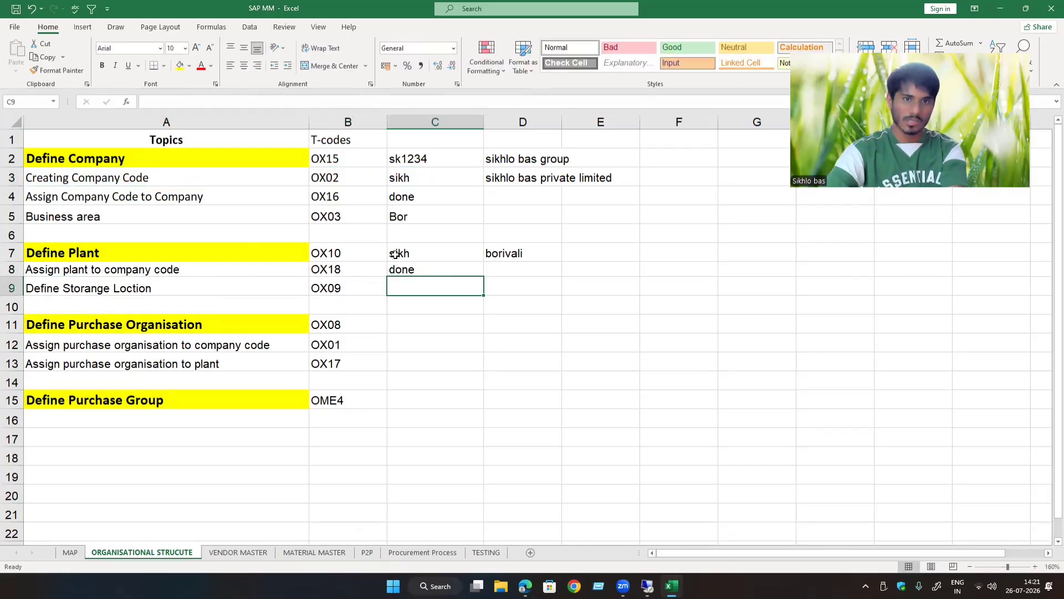
click(425, 254)
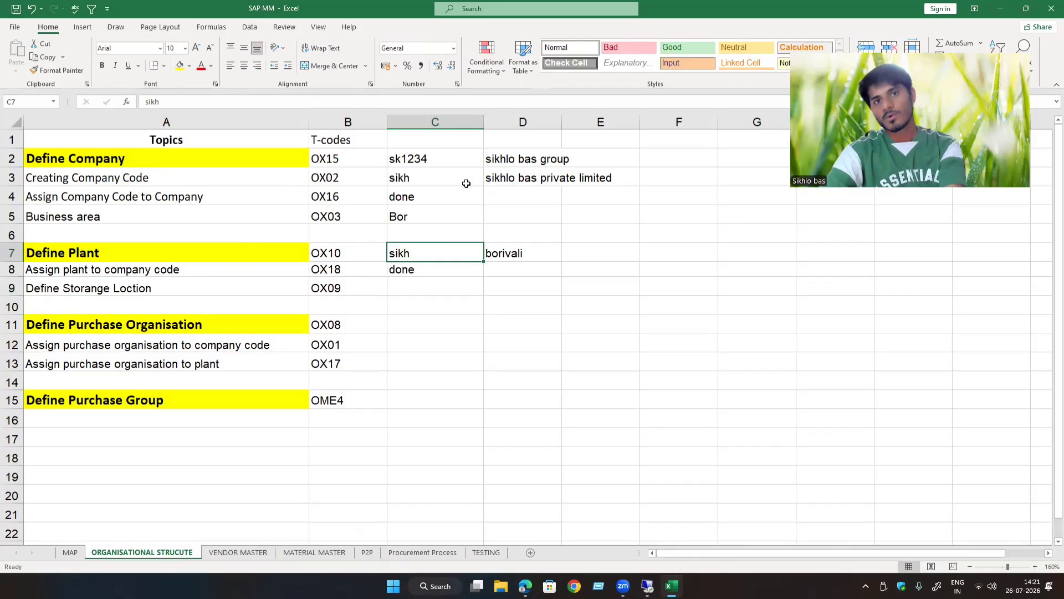
click(447, 165)
click(455, 250)
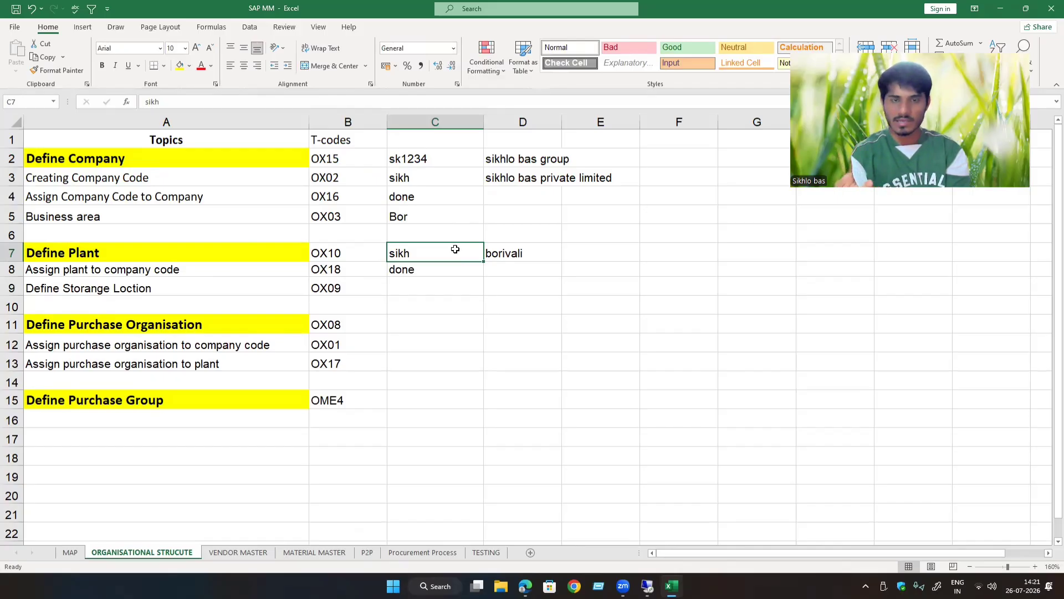
click(206, 265)
click(351, 281)
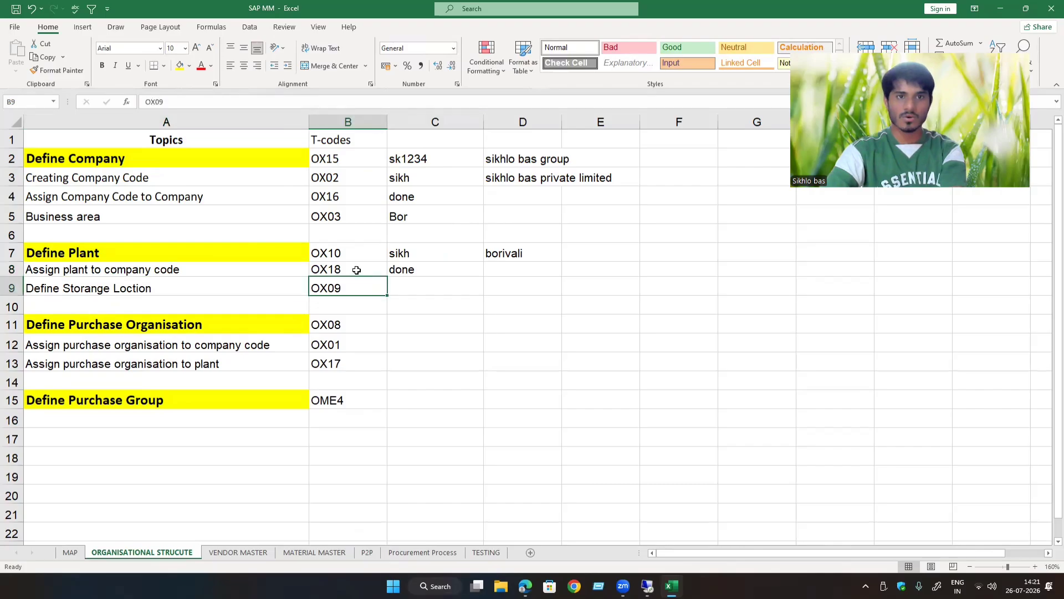
Switch to the SAP session and open the plant to company code assignment overview by running /nox18.
click(356, 270)
key(alt+Tab)
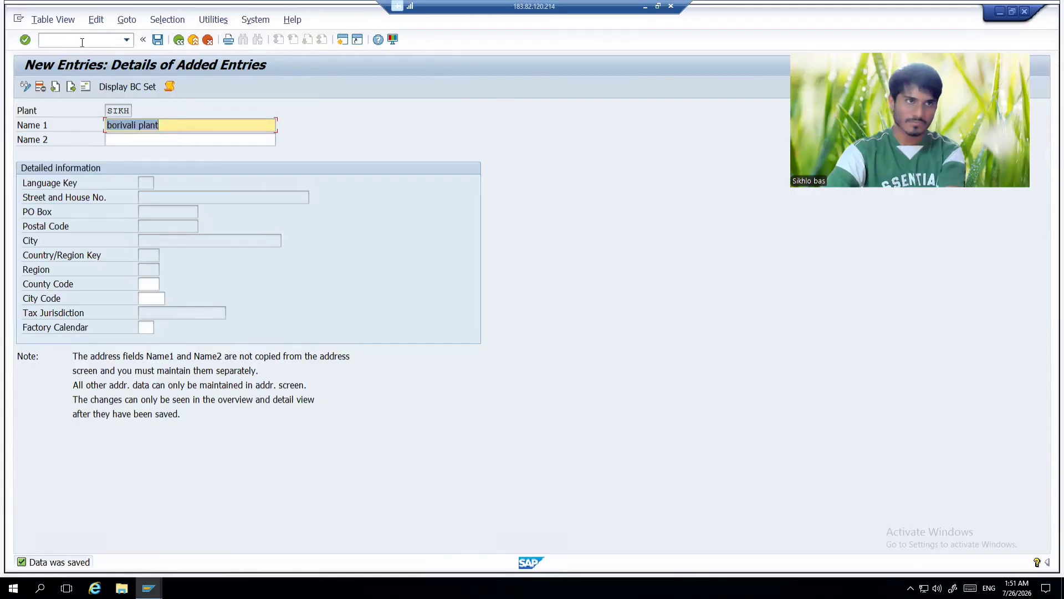
click(82, 43)
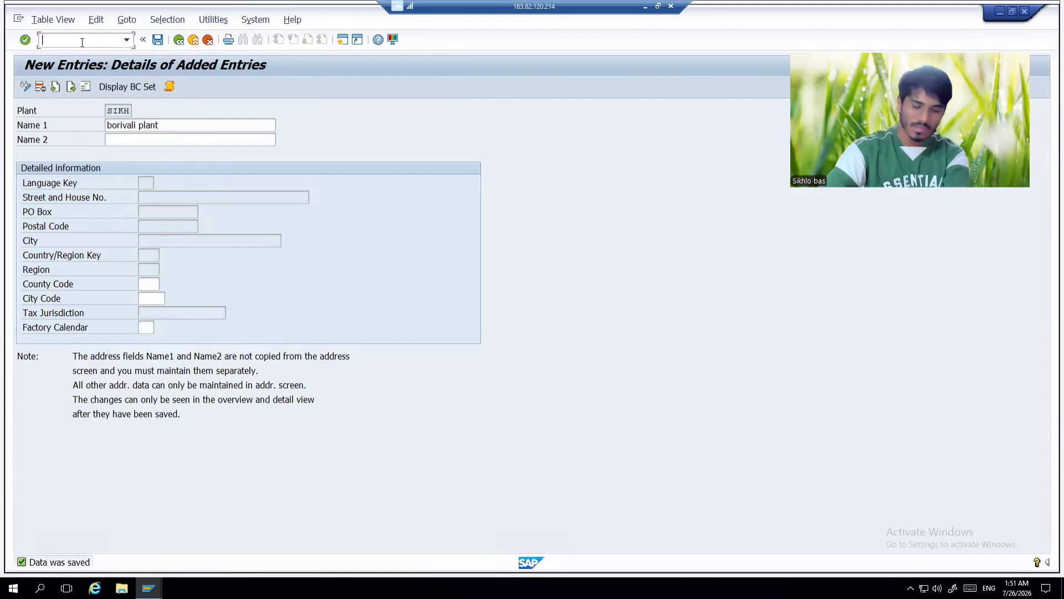
text(/n)
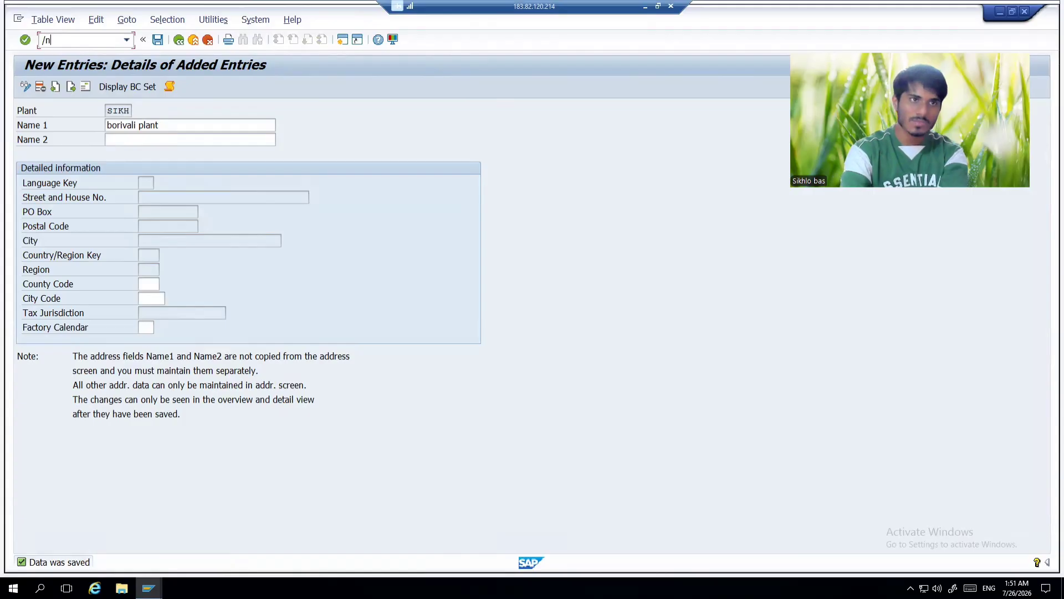
text(ox)
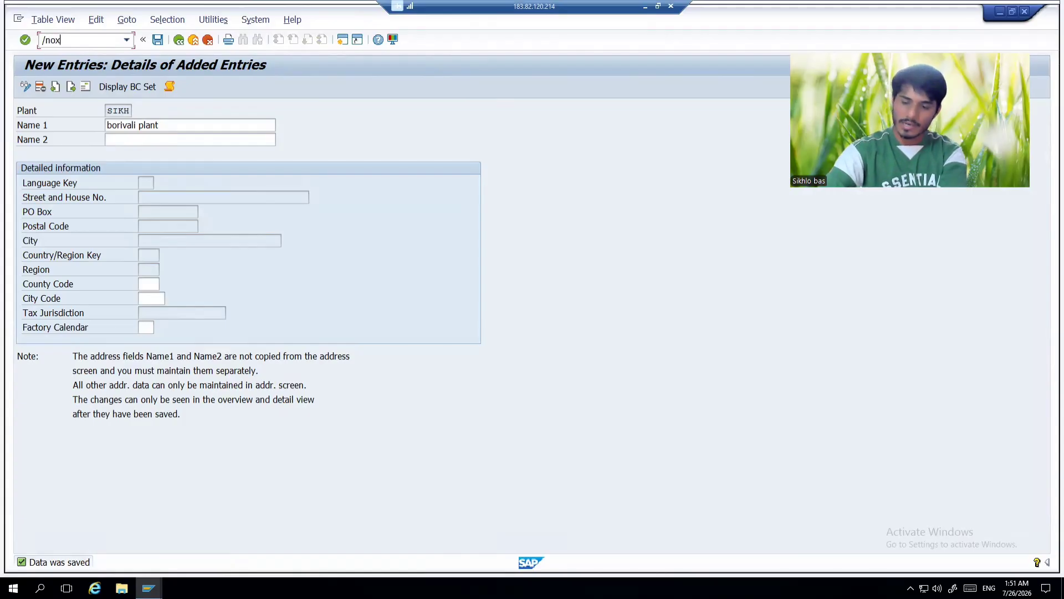
text(18)
key(Return)
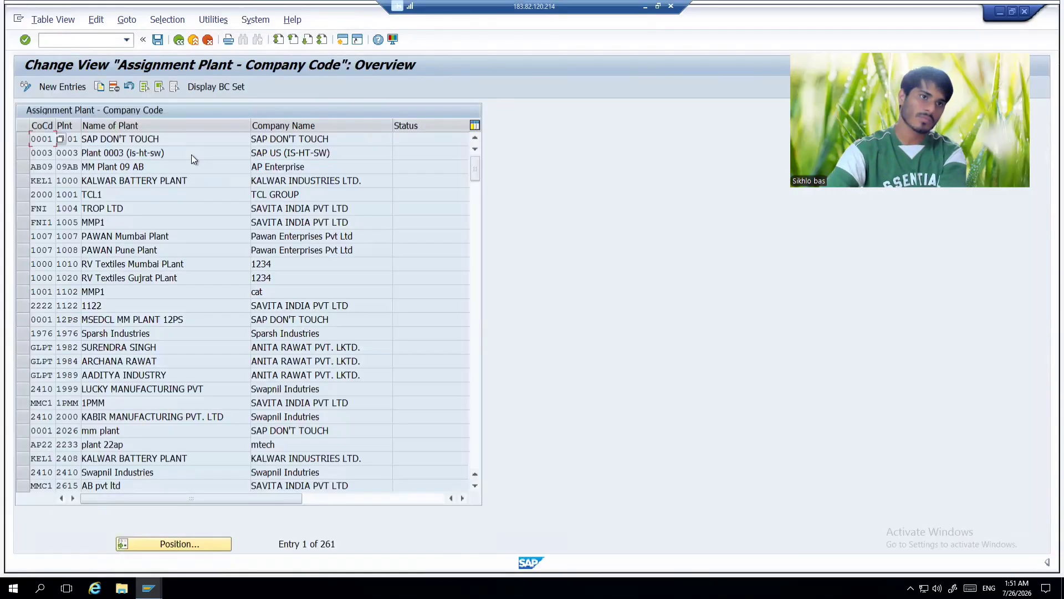
Add a new entry assigning plant SIKH to company code SIKH and save it, accepting the country notice and the proposed customizing request.
click(62, 86)
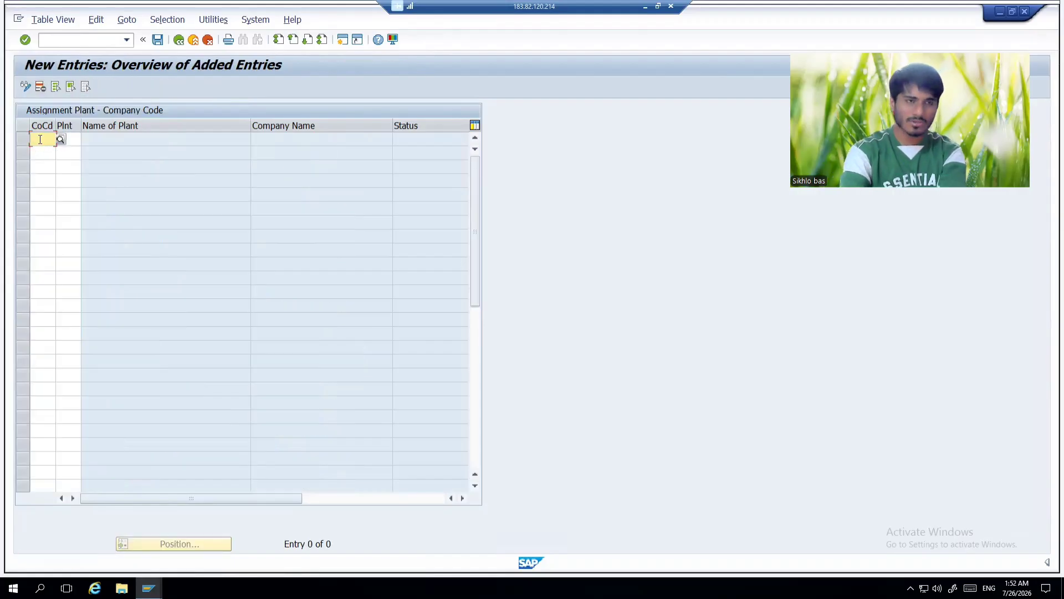
text(sikh)
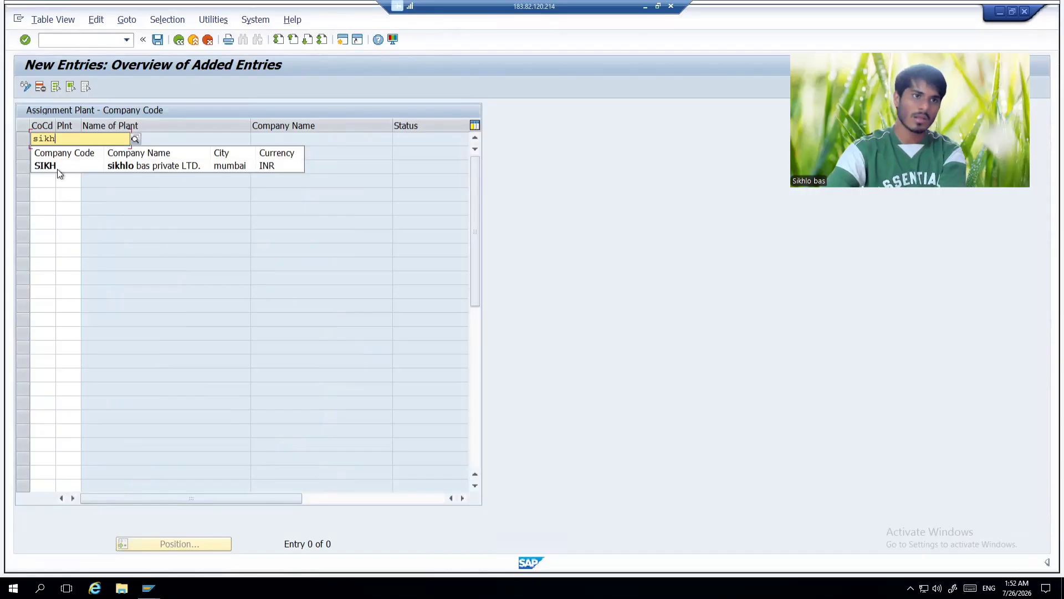
click(57, 169)
click(76, 139)
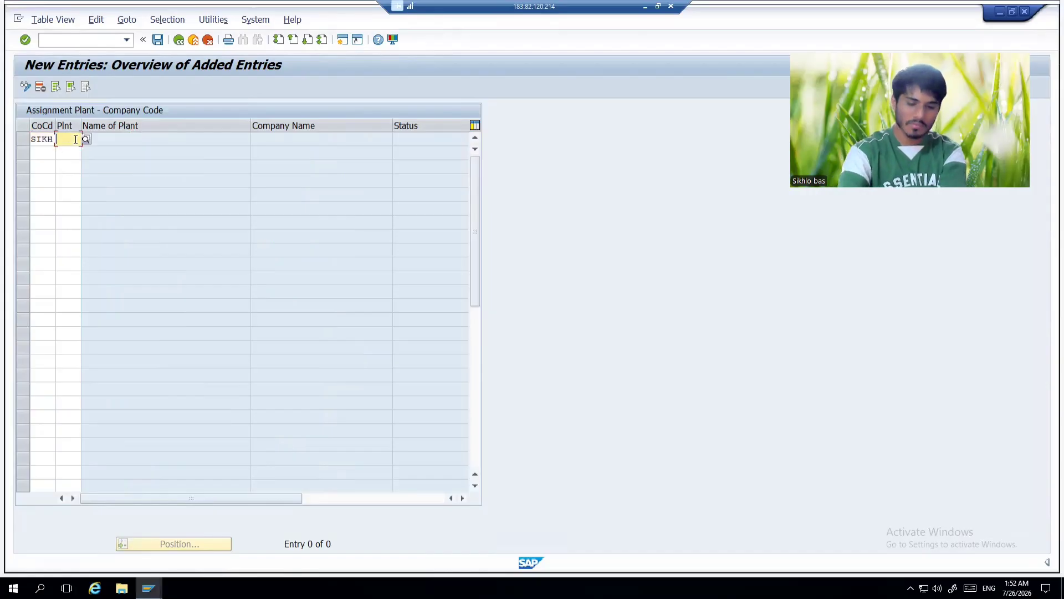
text(sik)
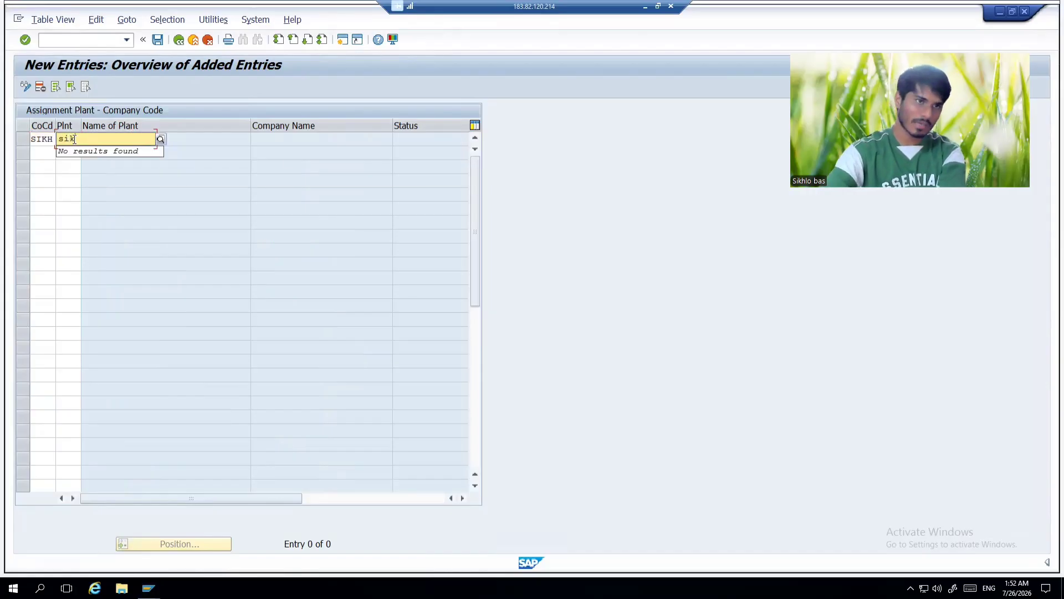
text(h)
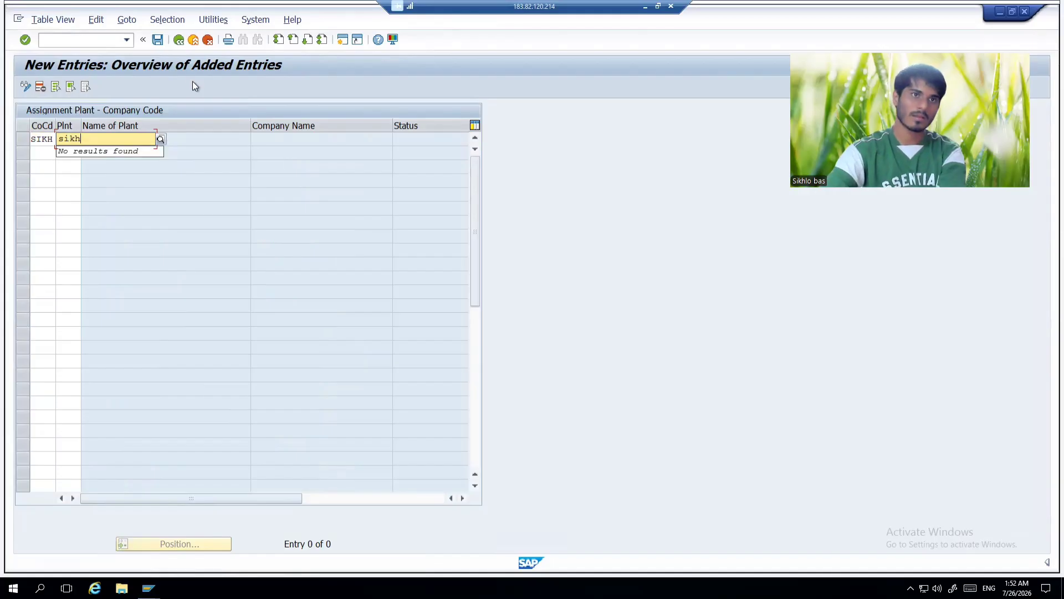
key(Return)
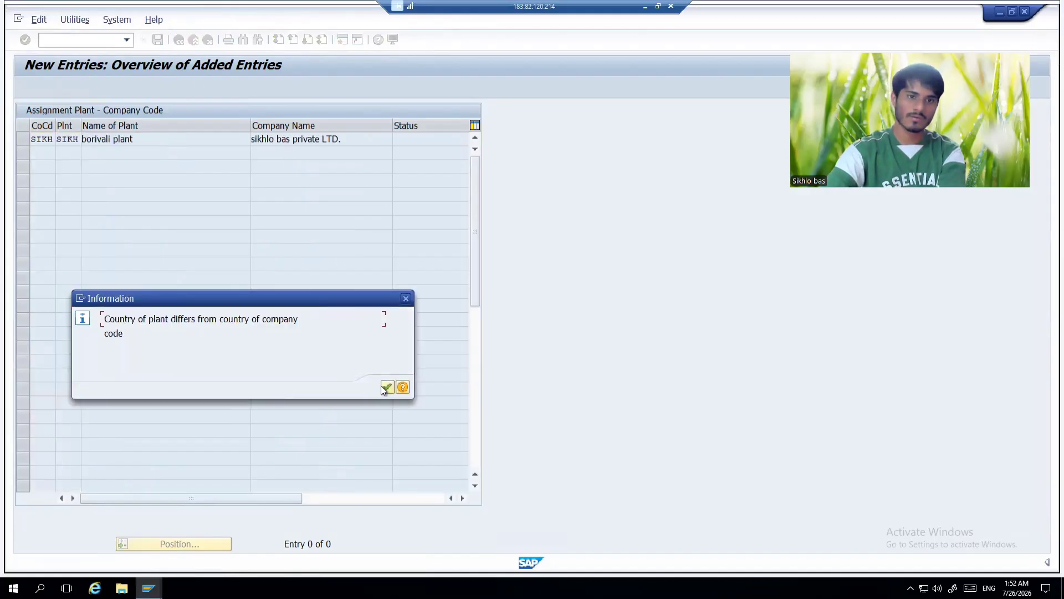
click(383, 385)
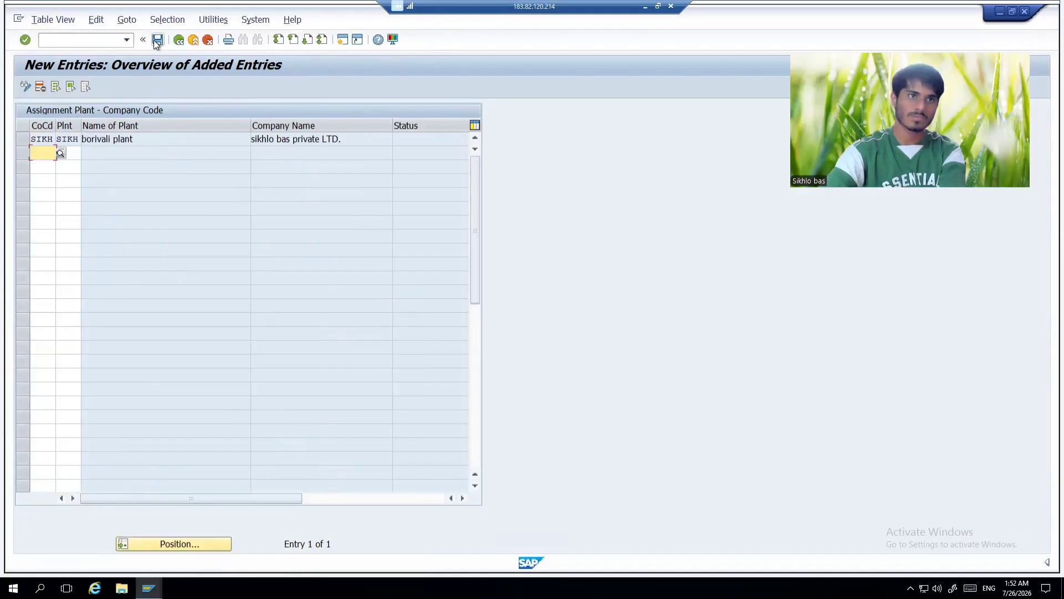
click(157, 39)
click(265, 228)
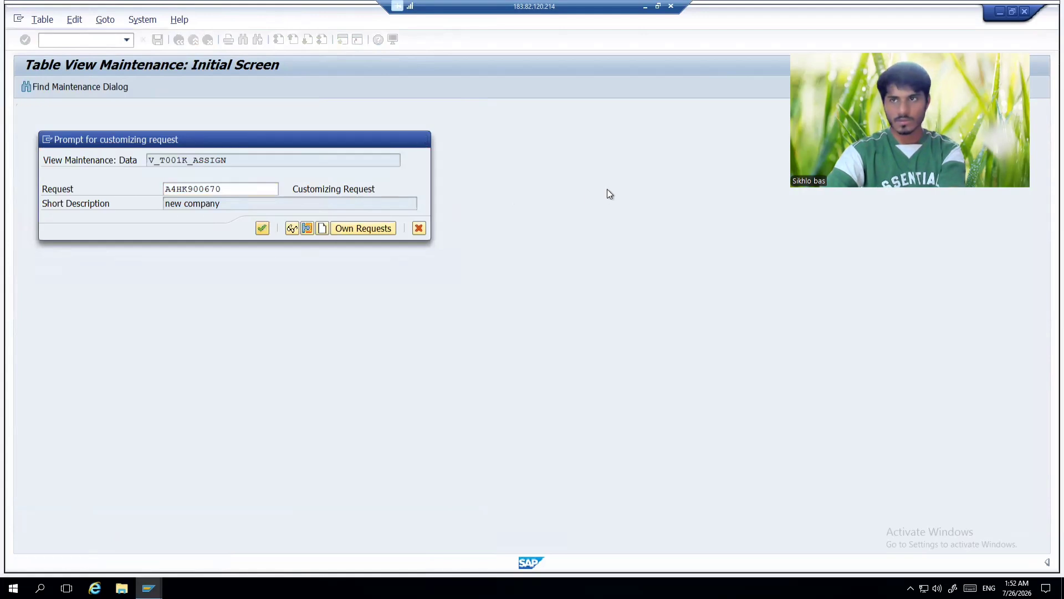
Switch to the Excel plan and check the storage location row and its T-code.
click(647, 7)
click(253, 291)
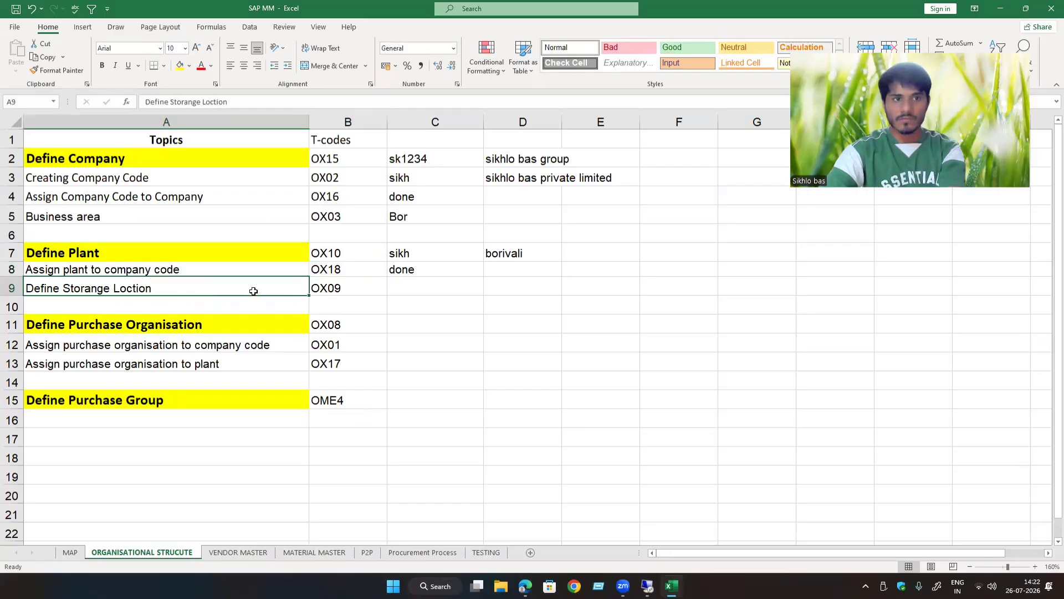
click(347, 287)
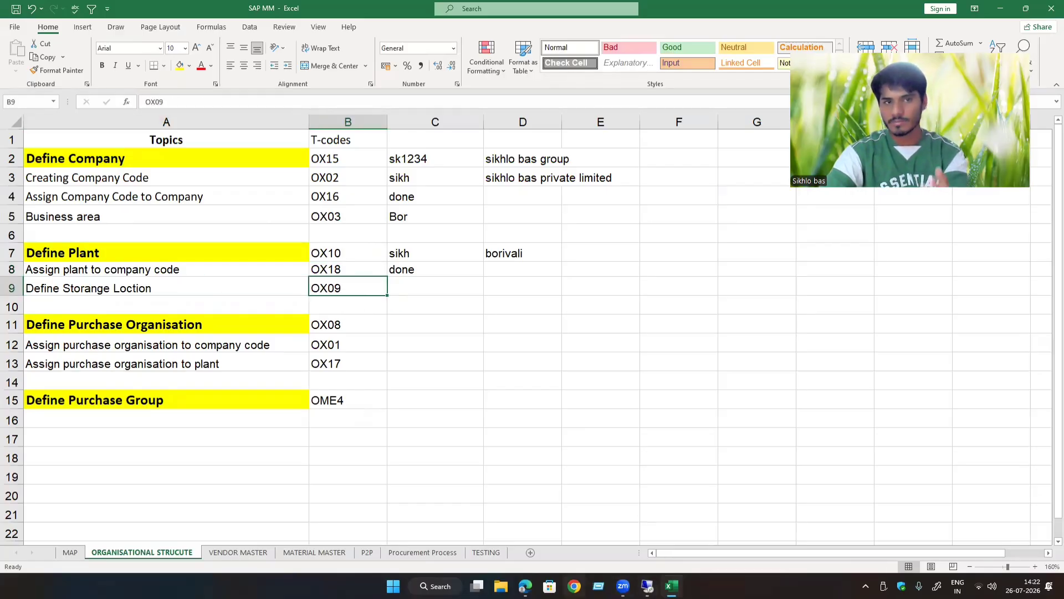
drag(207, 283, 377, 288)
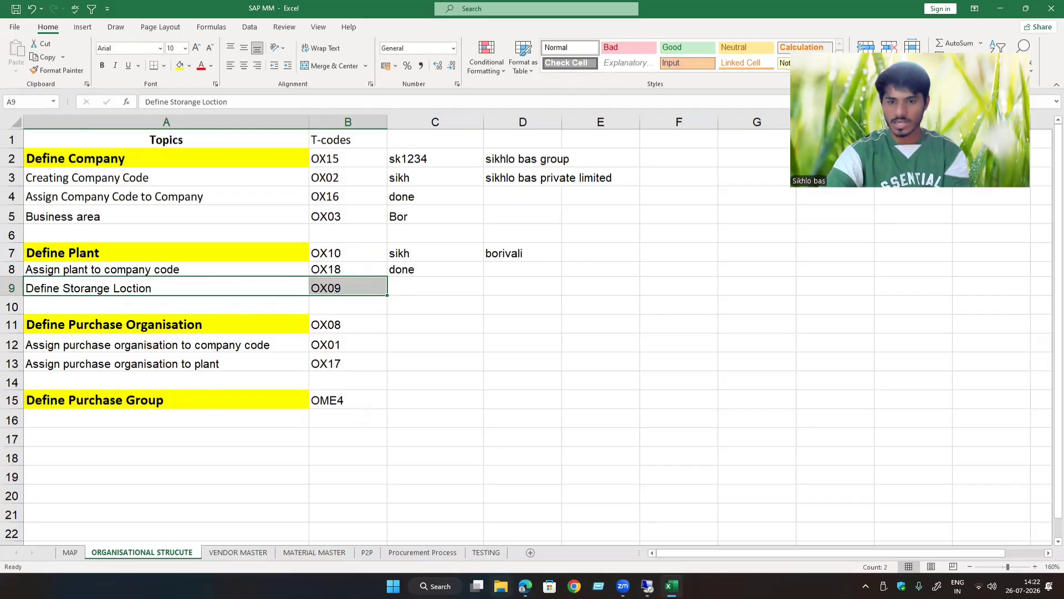
Switch to the SAP MM Enterprise Structure PDF and underline the Define Storage Location – OX09 heading and the start of its definition.
click(525, 586)
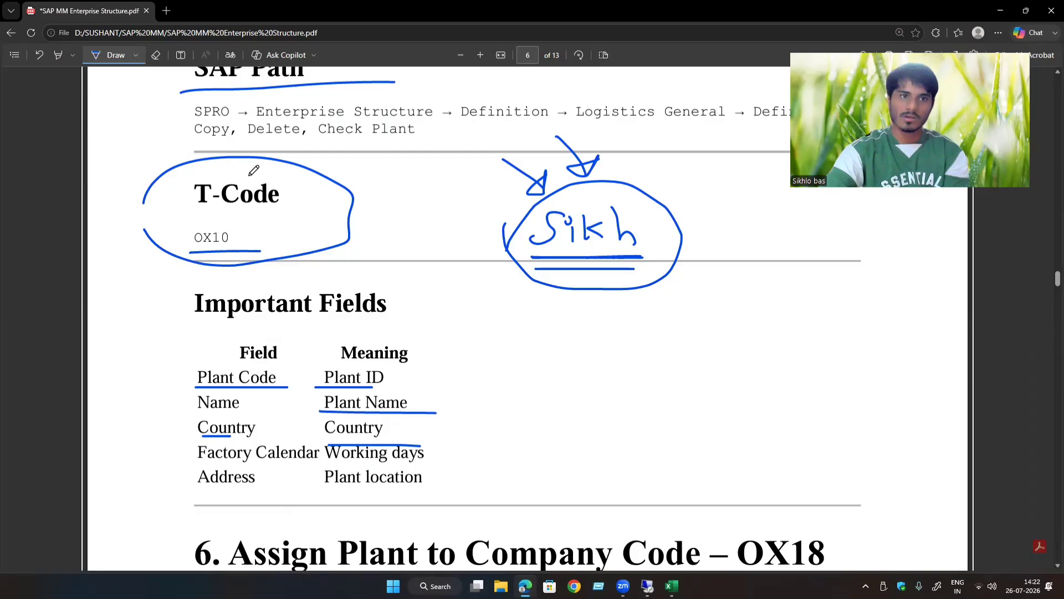
scroll(399, 330, down, 10)
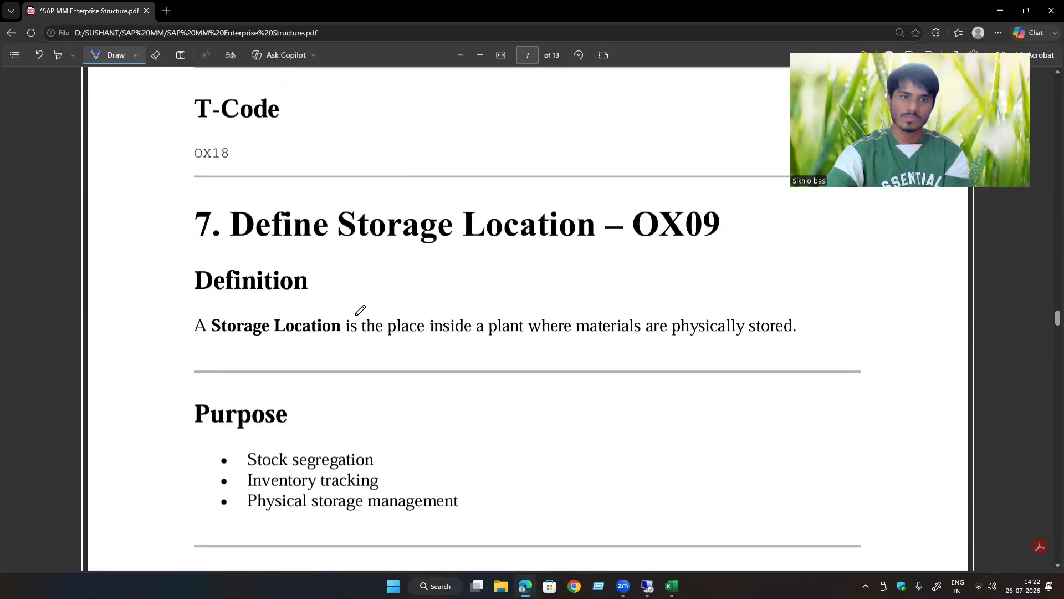
drag(227, 248, 724, 254)
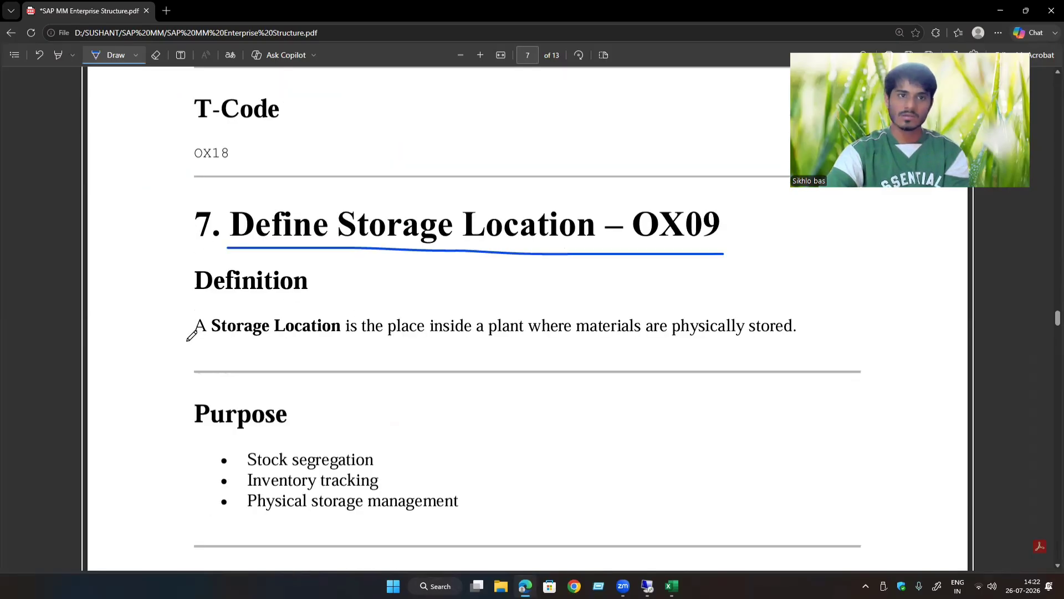
drag(190, 342, 377, 342)
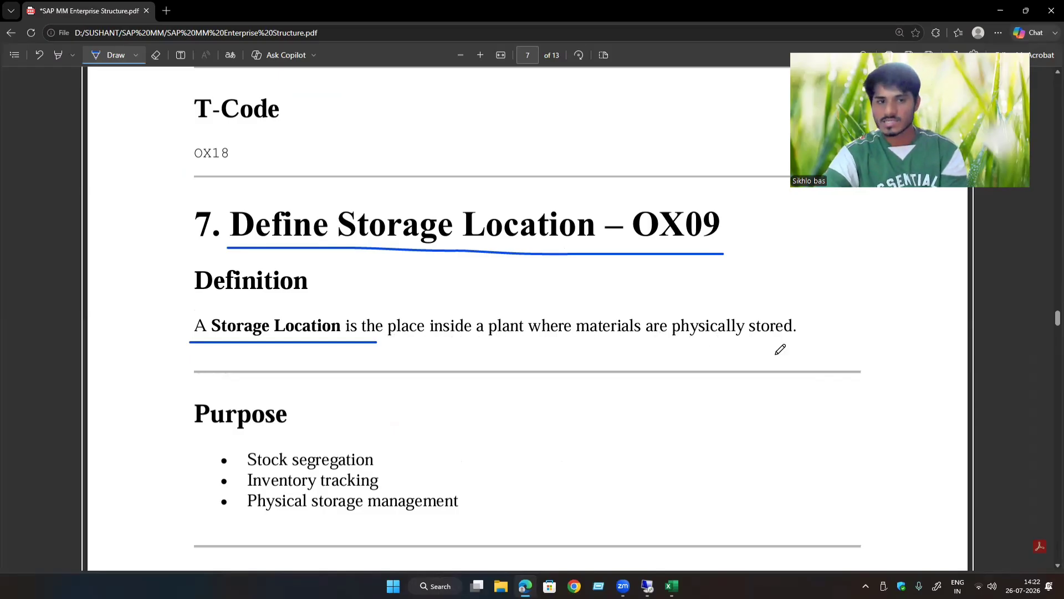
Draw a large rectangle beside the storage location's Purpose list and split it into four compartments with three vertical lines.
scroll(399, 377, down, 3)
scroll(437, 366, down, 3)
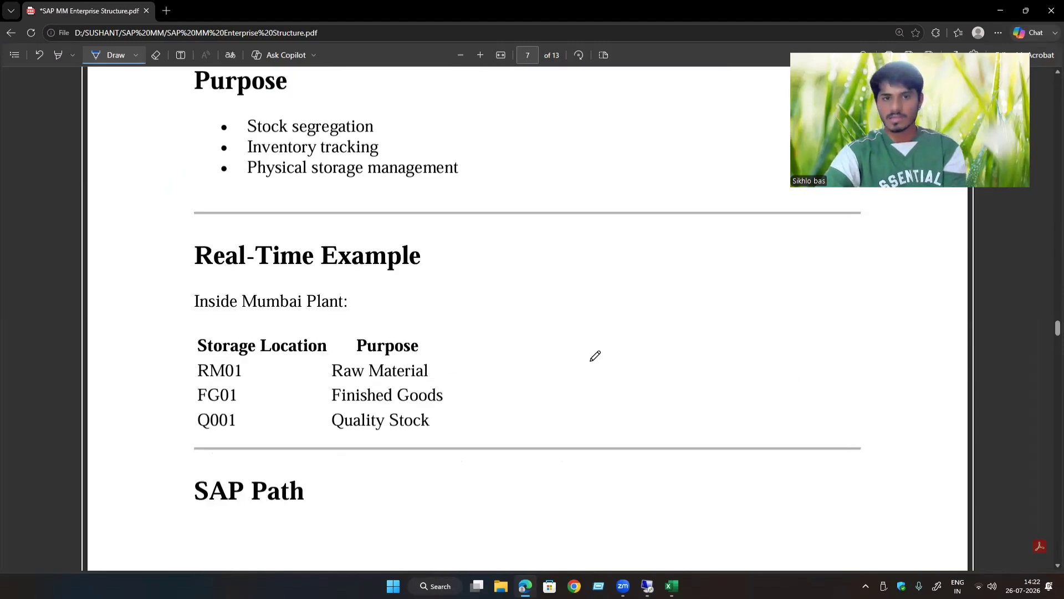
scroll(594, 357, up, 3)
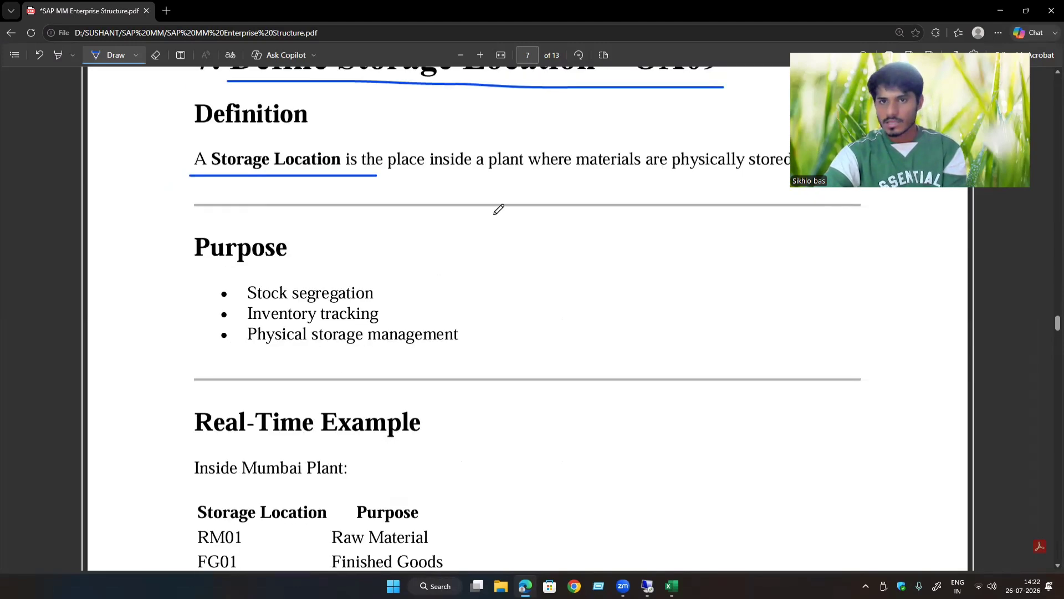
drag(495, 213, 502, 212)
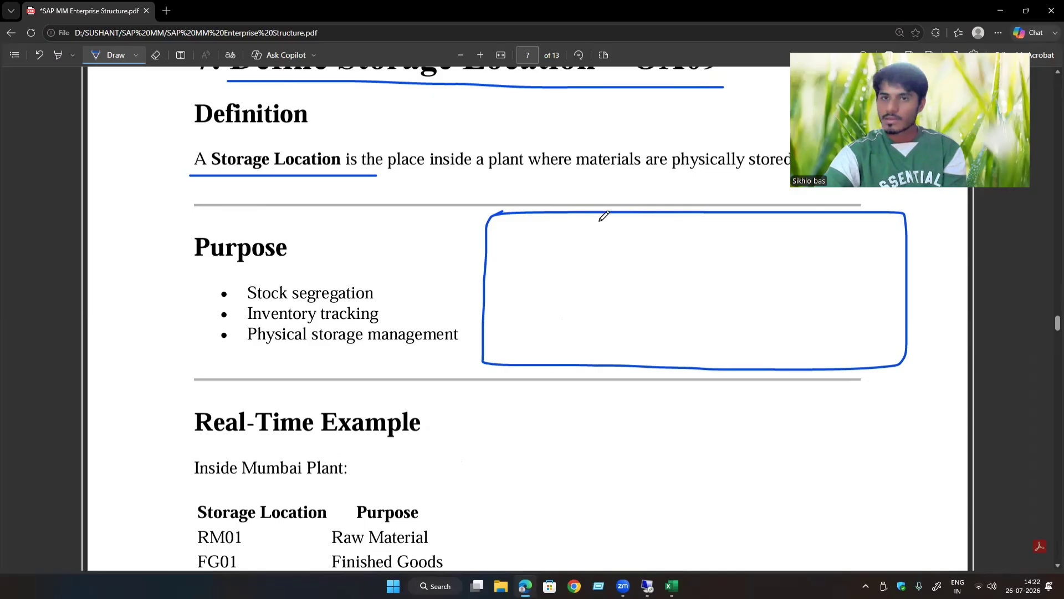
drag(603, 215, 594, 351)
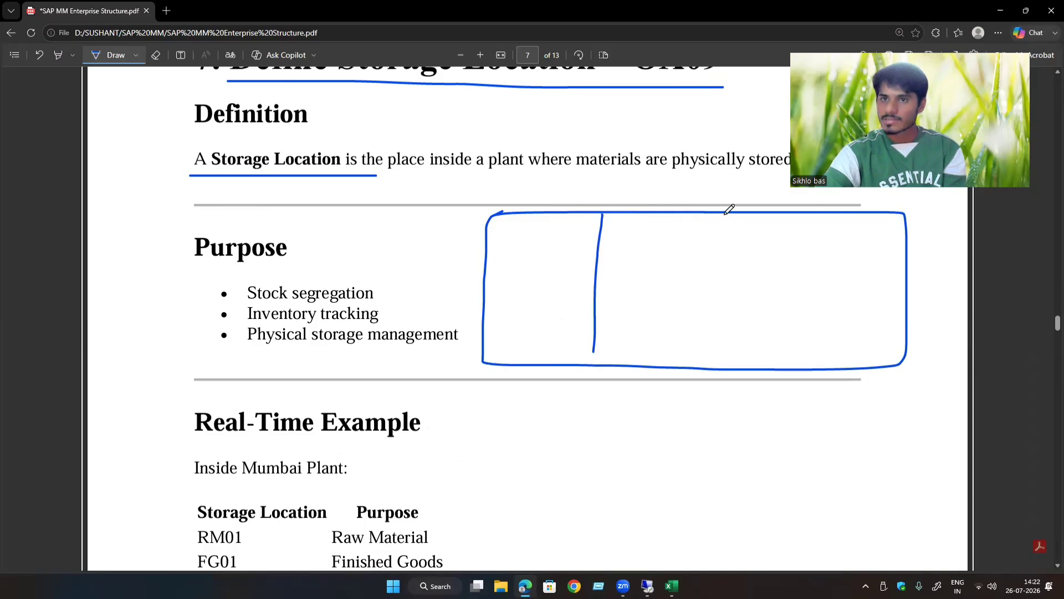
drag(724, 216, 725, 356)
drag(818, 214, 817, 363)
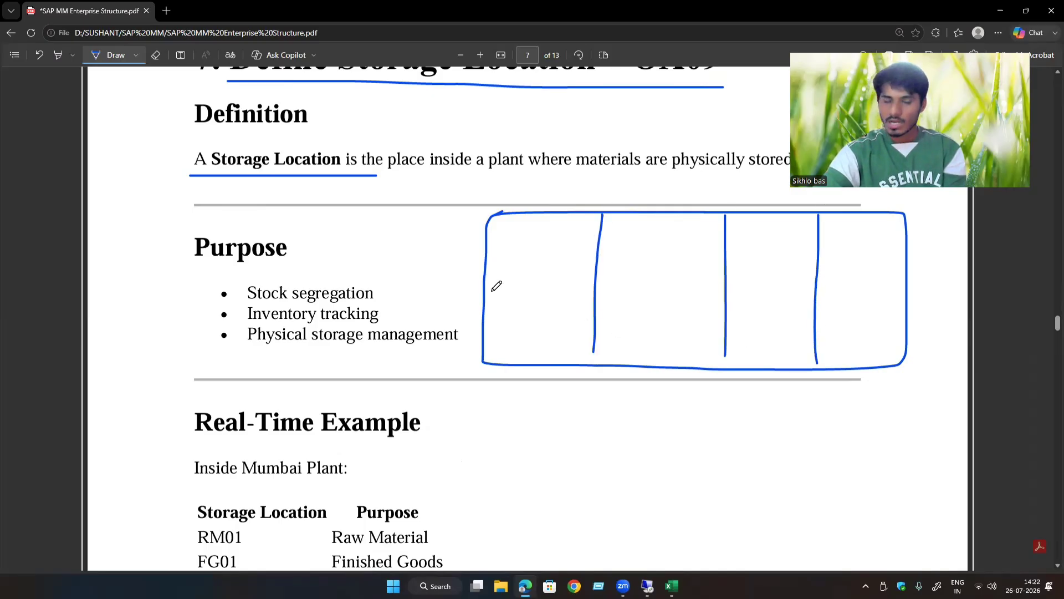